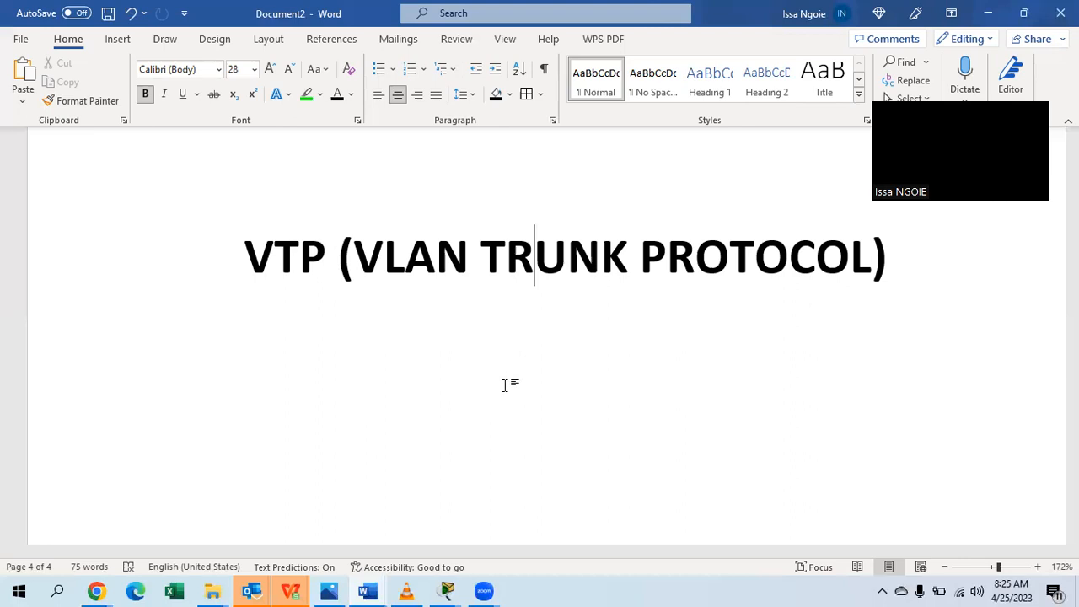
Under the VTP heading, add '-large VLAN database= Management will be difficult as you have to configure switches individually'.
left_click(914, 270)
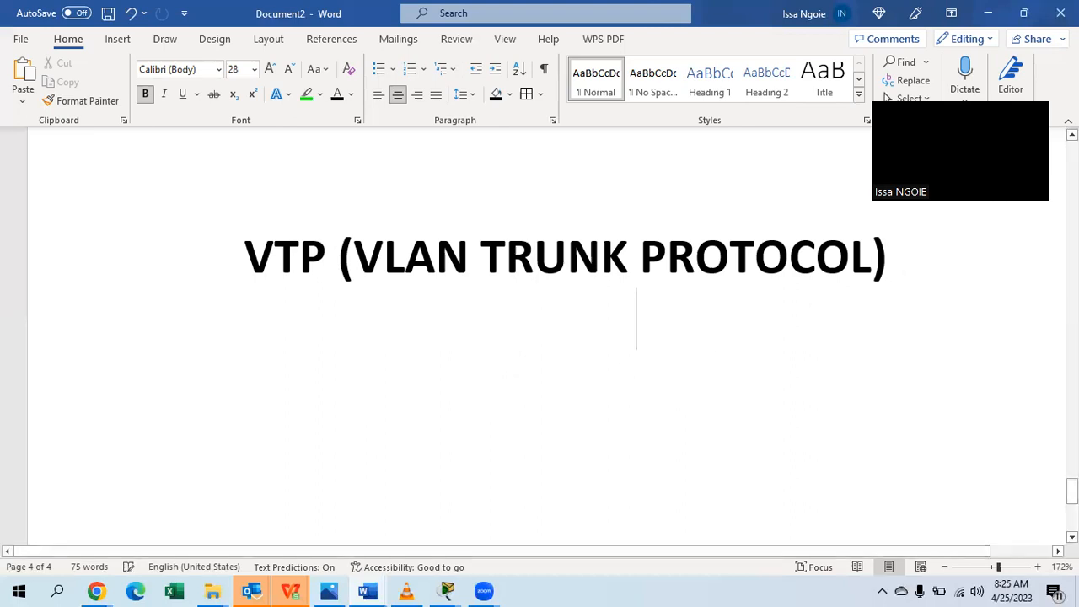
key("Return")
type("-")
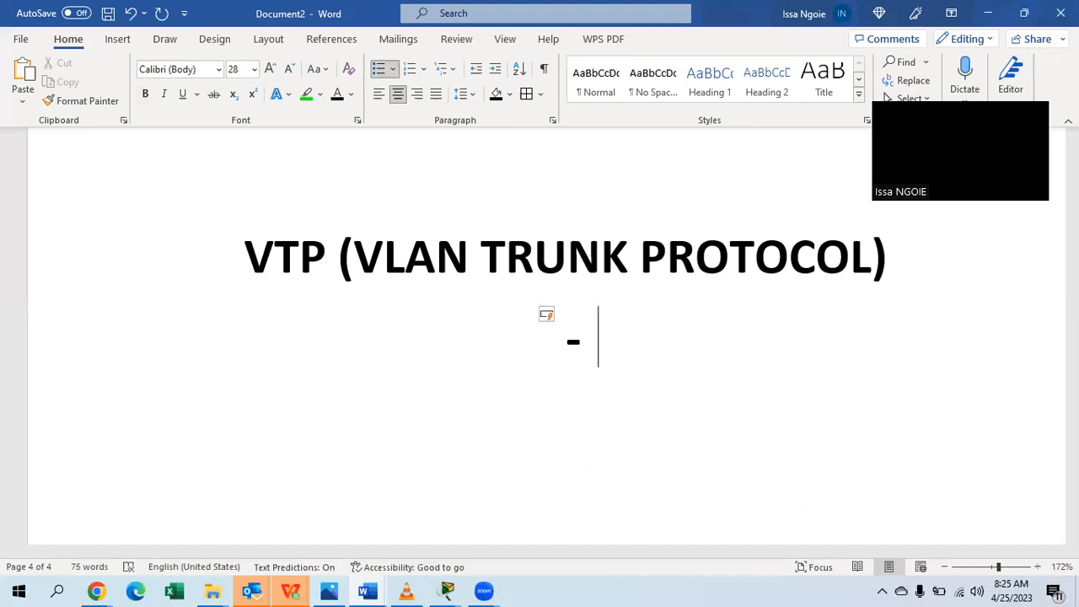
type(" DIFFU")
key("BackSpace")
key("BackSpace")
key("BackSpace")
key("BackSpace")
key("BackSpace")
type(";")
key("BackSpace")
key("BackSpace")
key("BackSpace")
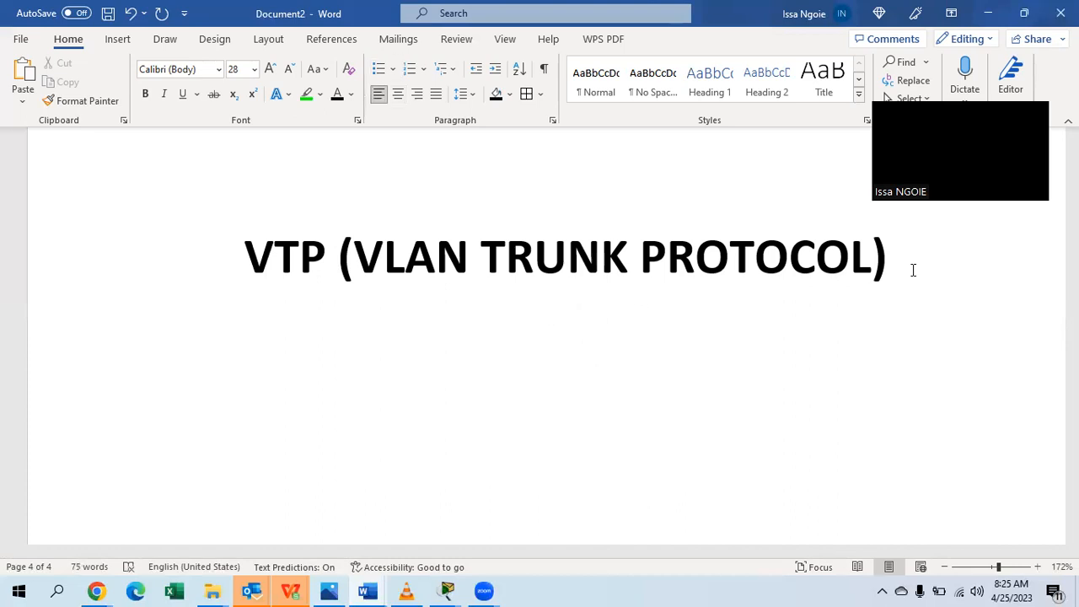
type("-large ")
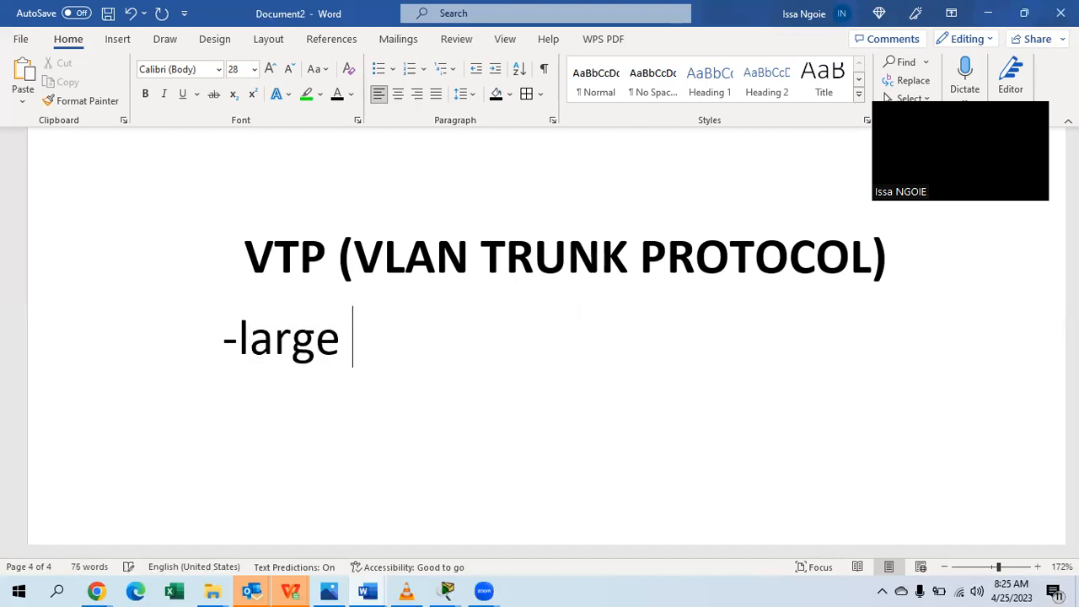
type("V")
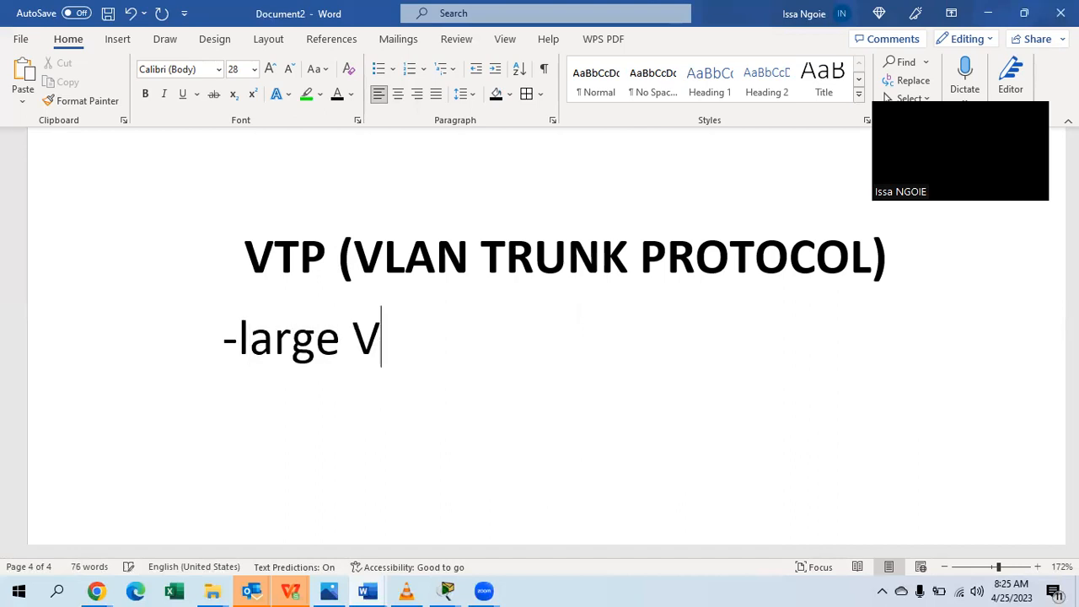
type("LAN D")
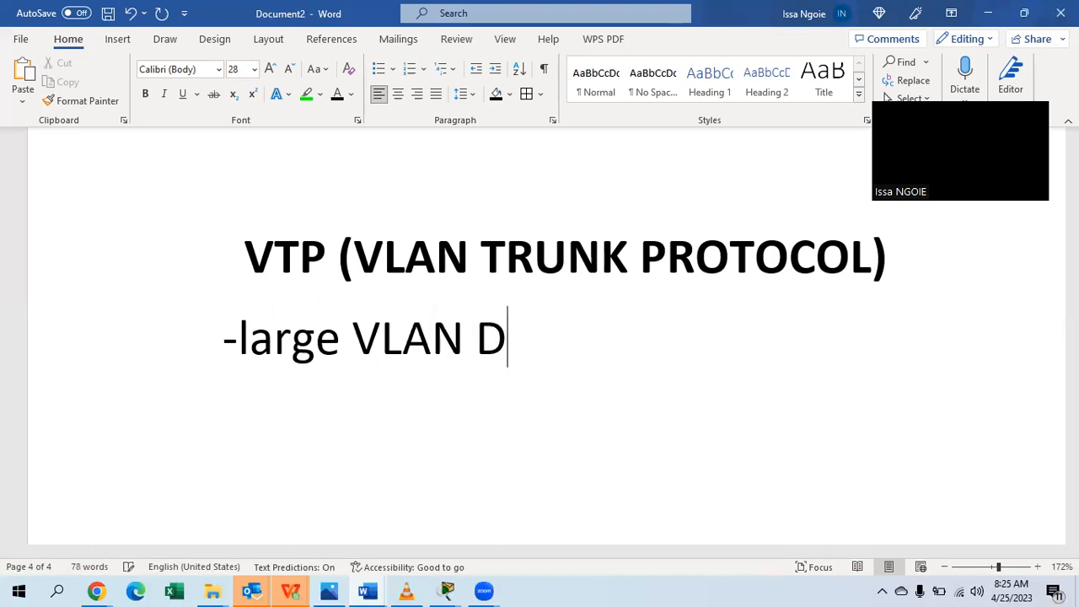
type("A")
key("BackSpace")
key("BackSpace")
type("data")
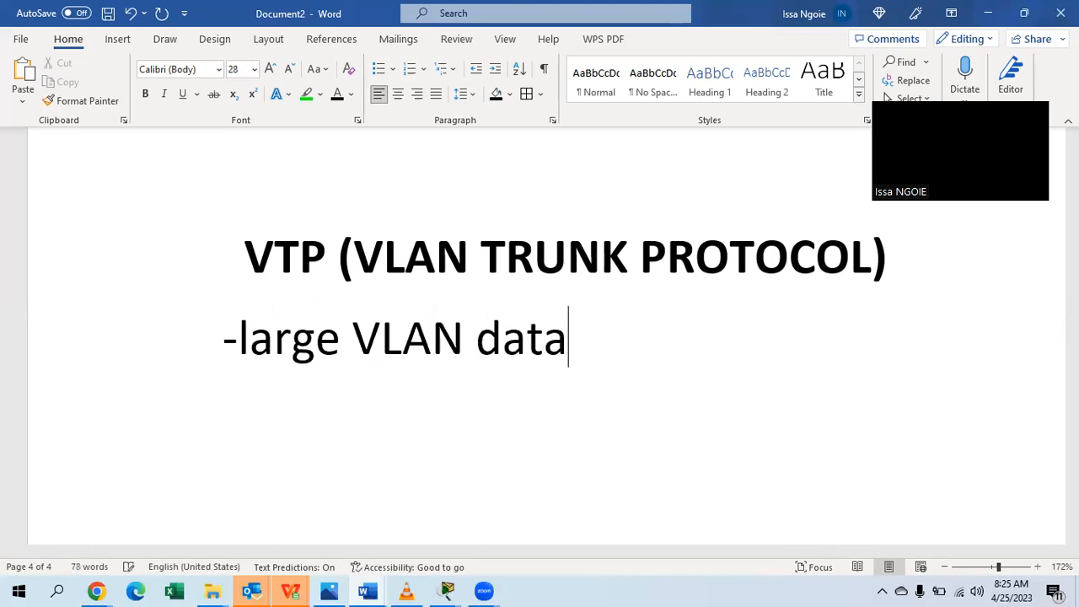
type("base")
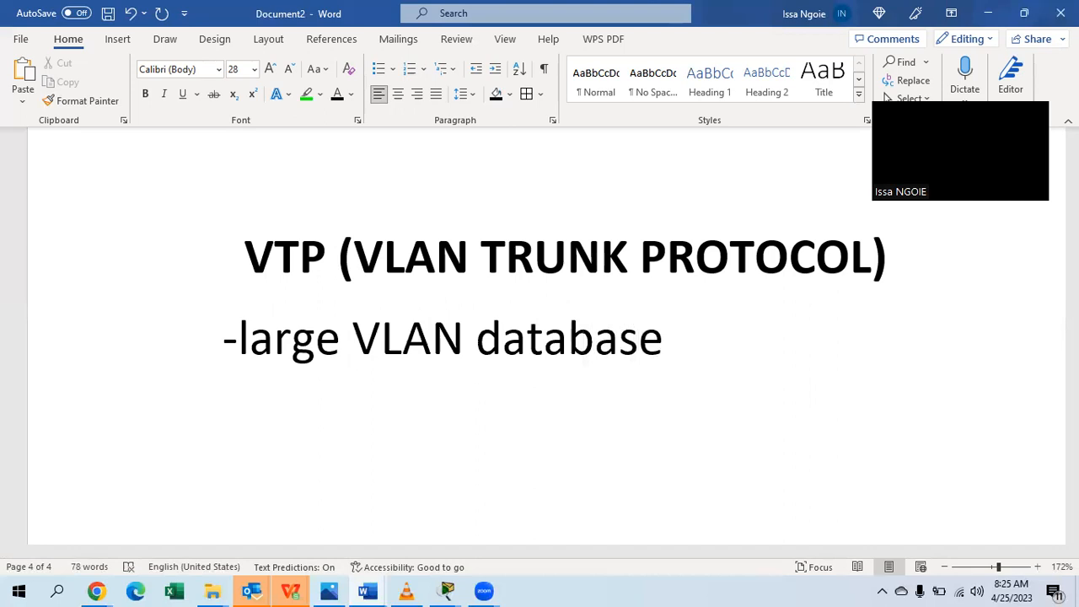
type("= Managee")
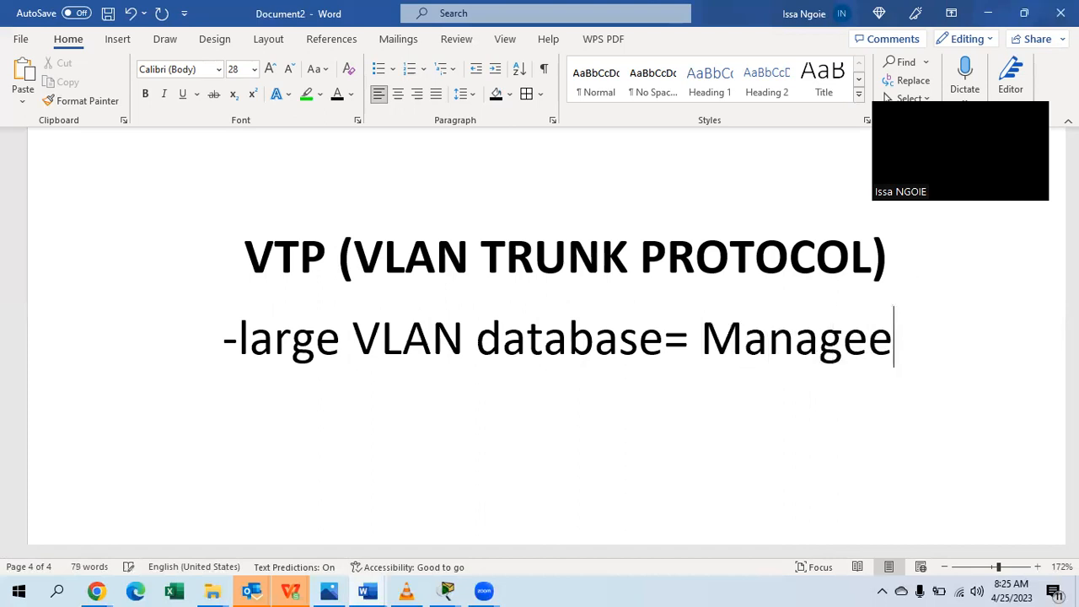
key("BackSpace")
type("ment ")
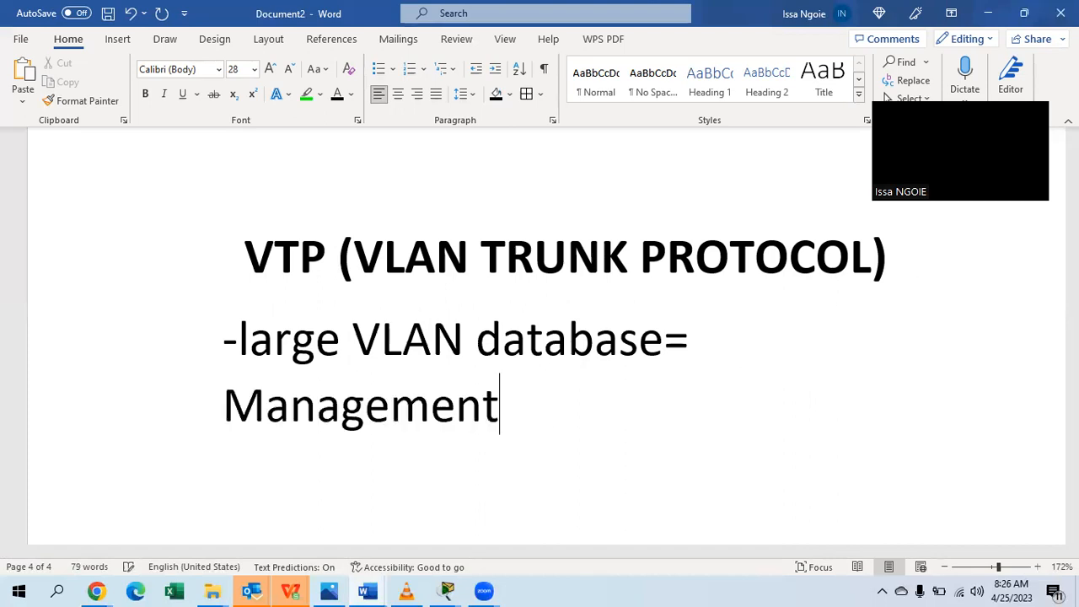
type("will be ")
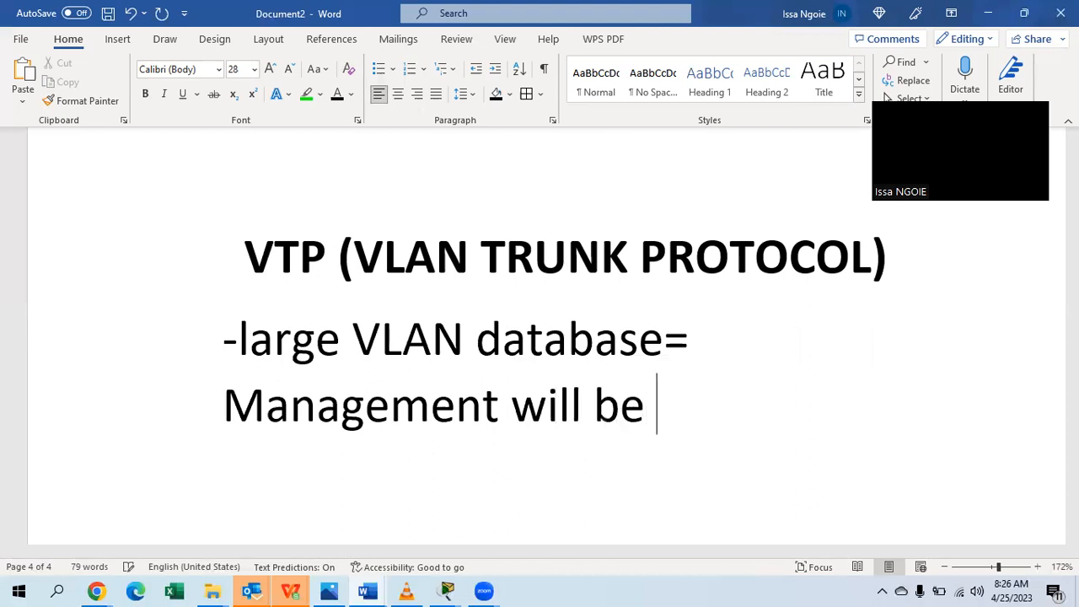
type("difficult")
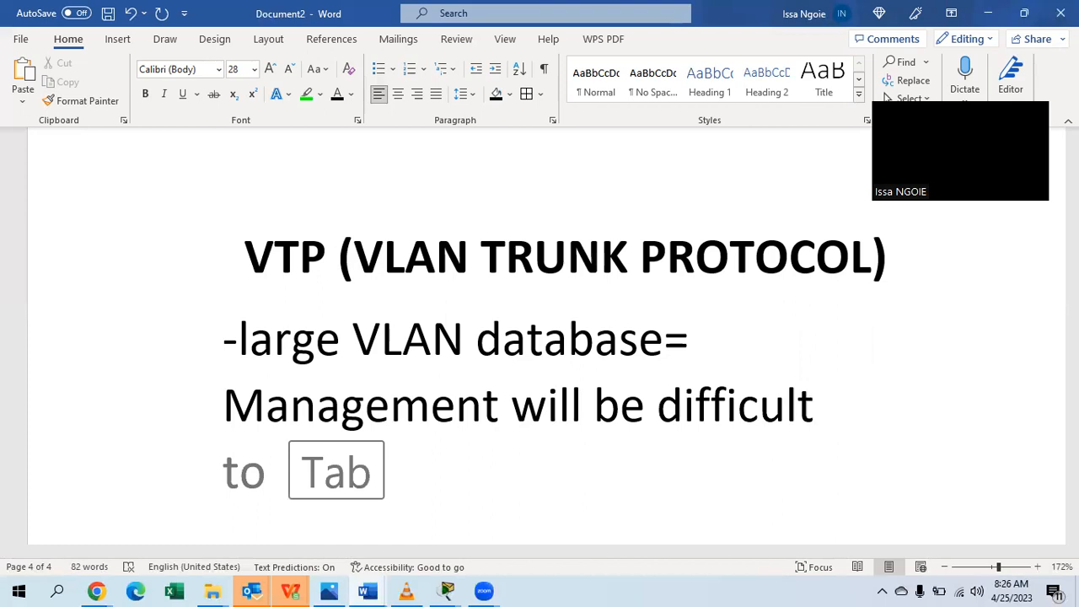
type(" as you ")
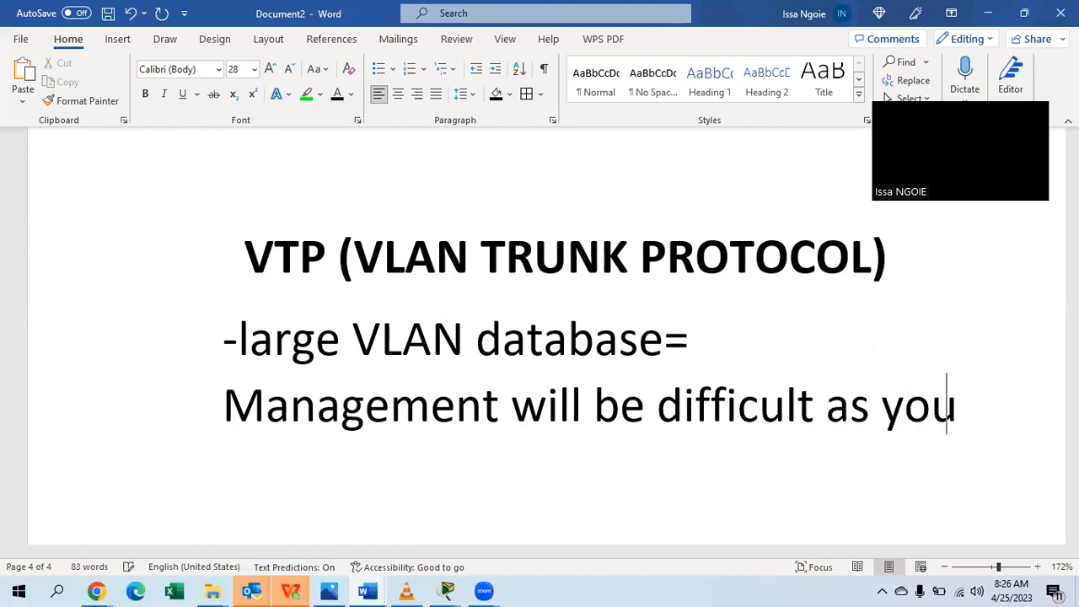
type("have to")
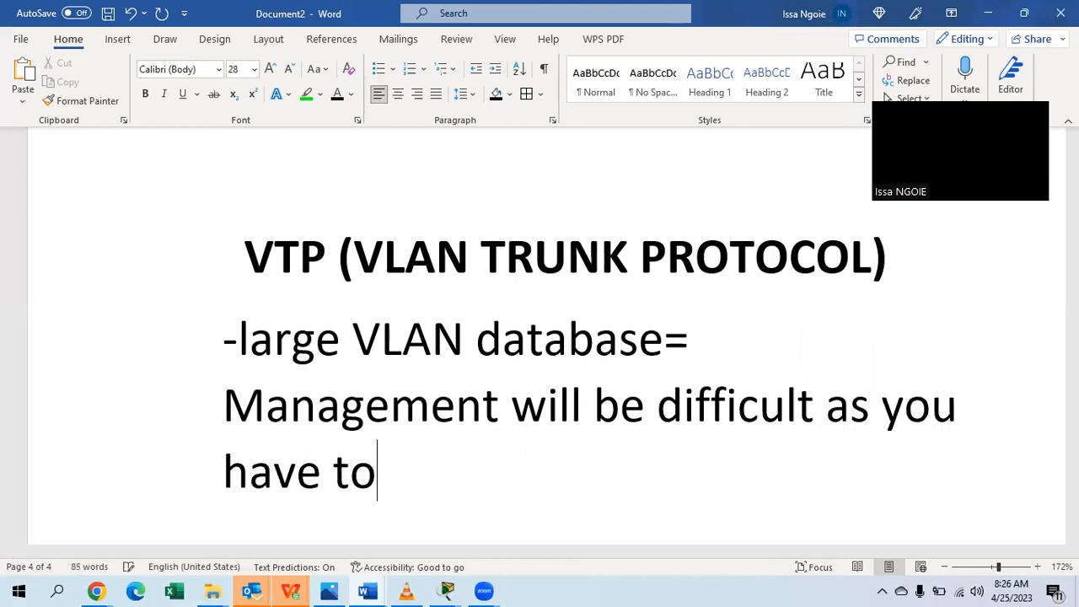
type(" configure ")
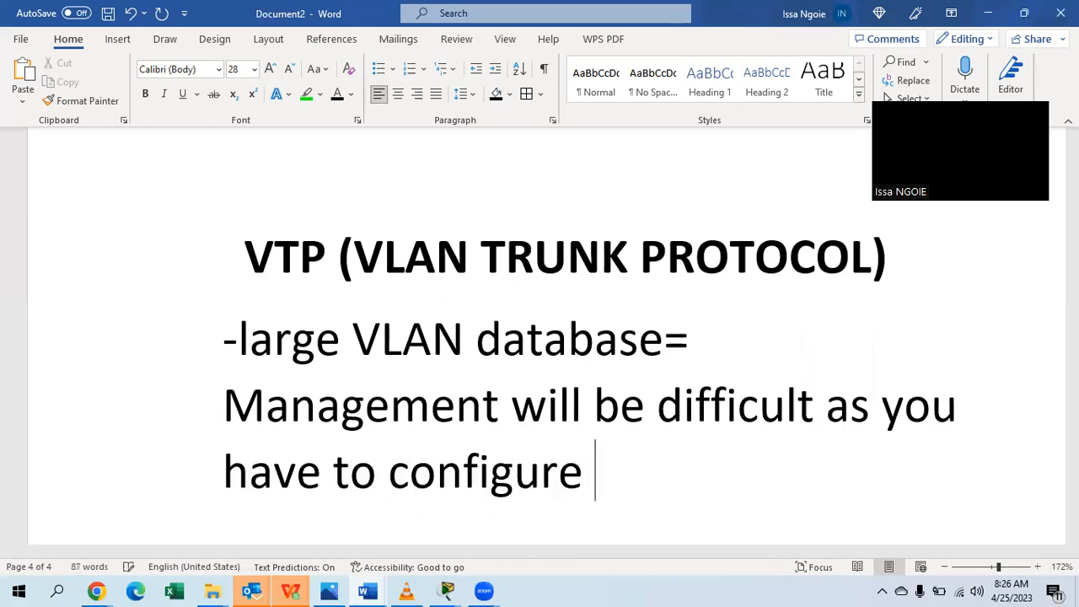
type("switches")
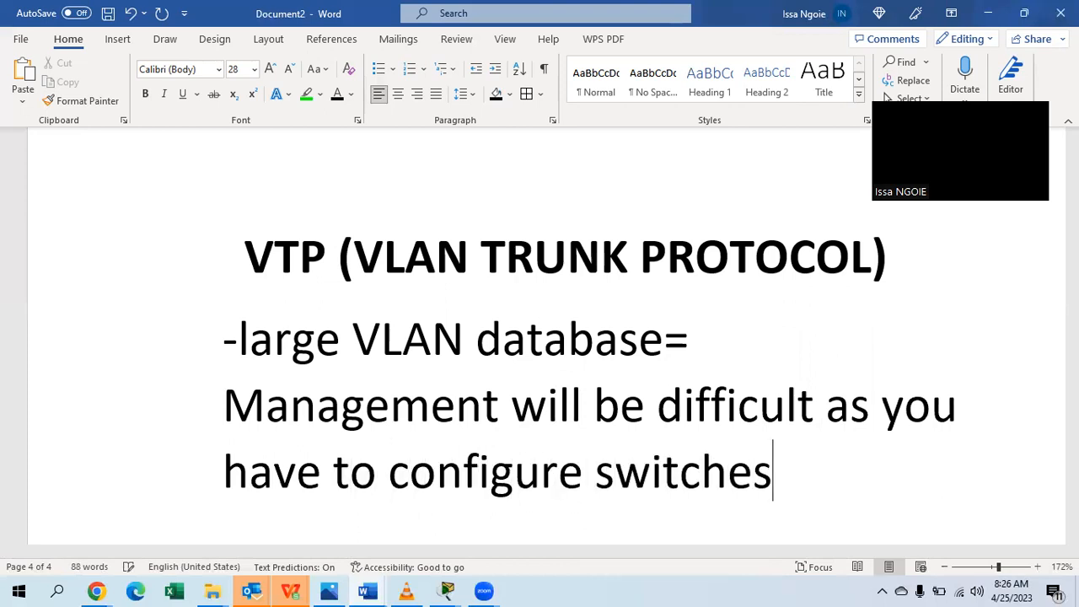
type(" individ")
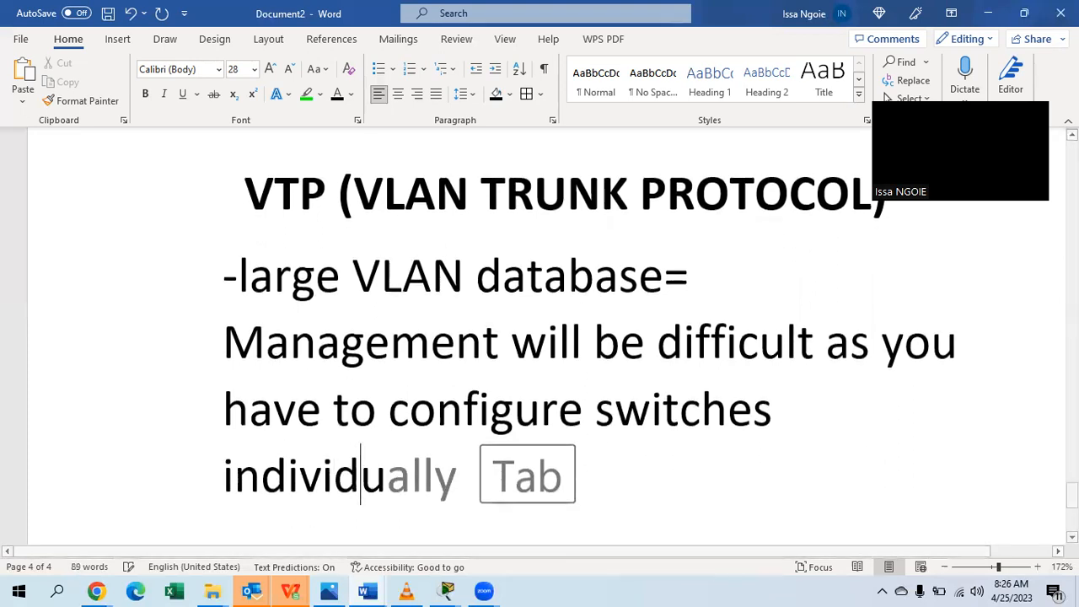
type("ually")
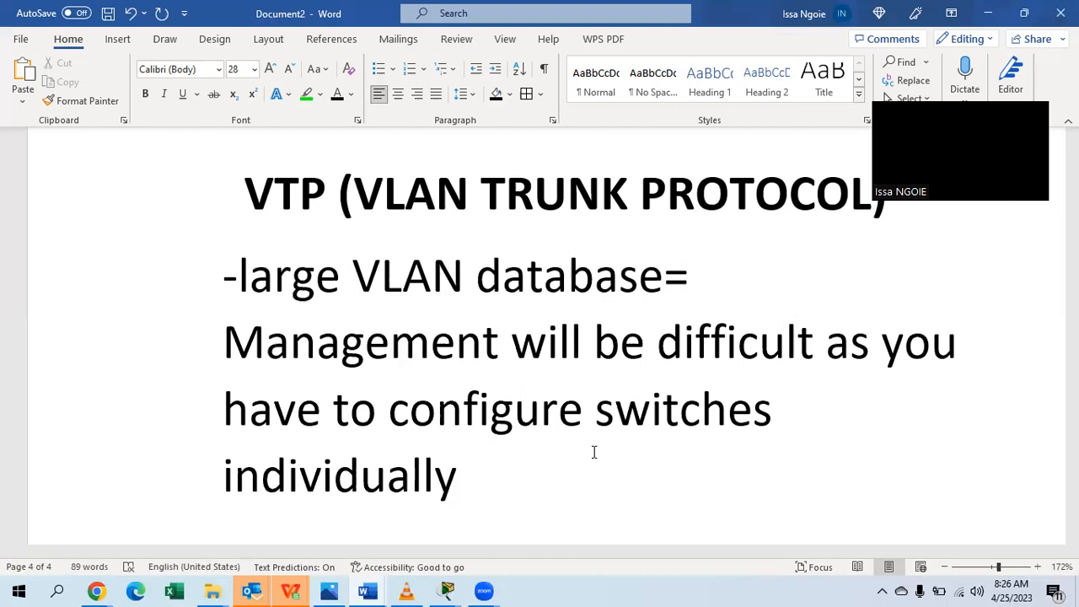
key("Return")
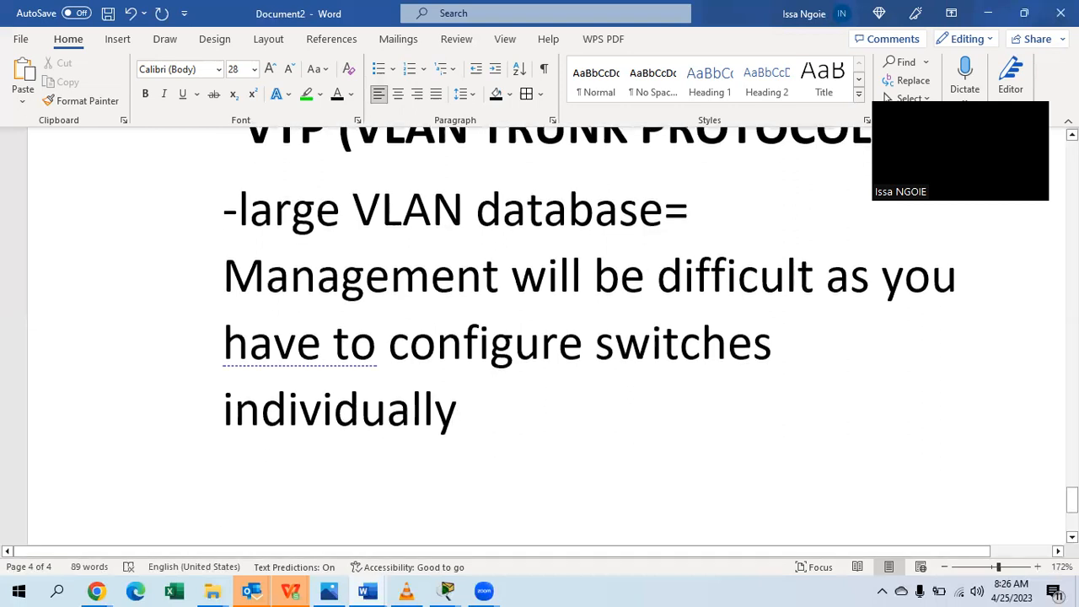
On a new line, write 'Vtp: allow you to create VLANs on a master switch (a server) and populate to other switches'.
key("Return")
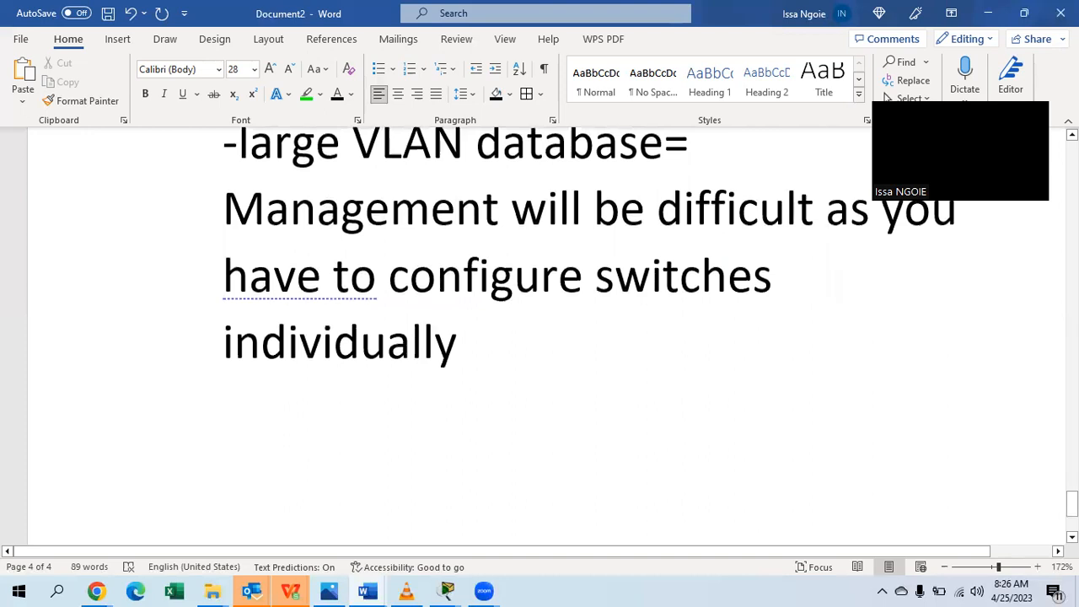
scroll(573, 485, "up", 3)
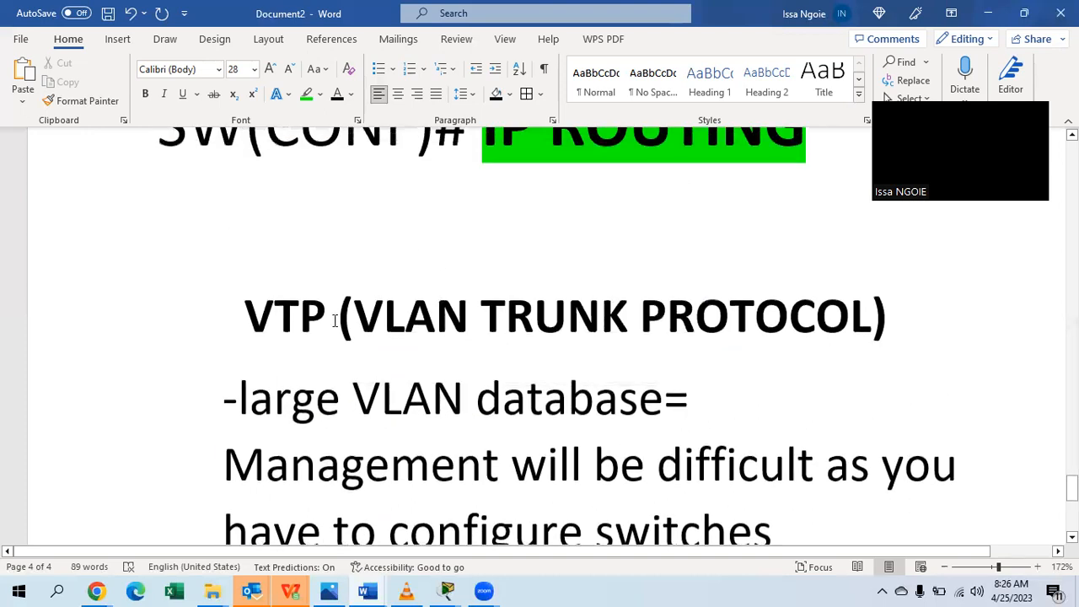
left_click_drag(335, 313, 243, 314)
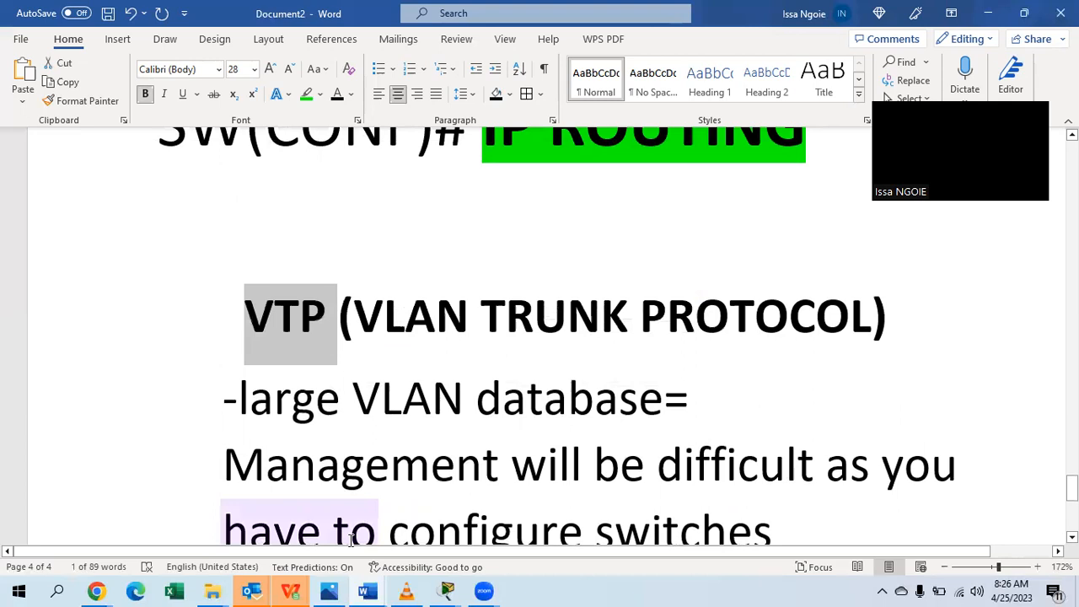
scroll(351, 540, "down", 3)
left_click(290, 446)
type("V")
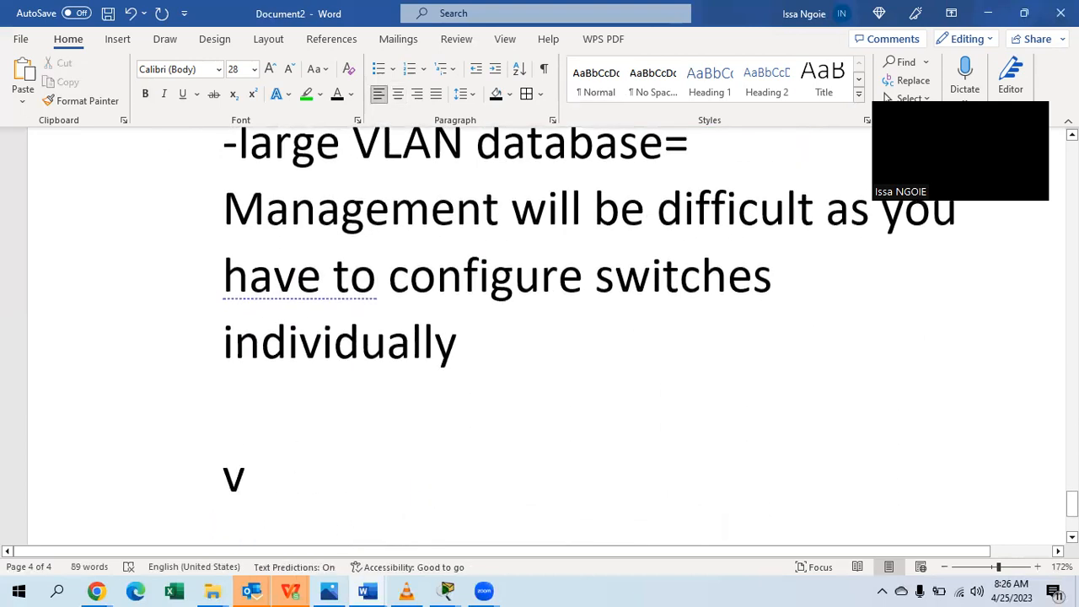
type("tp")
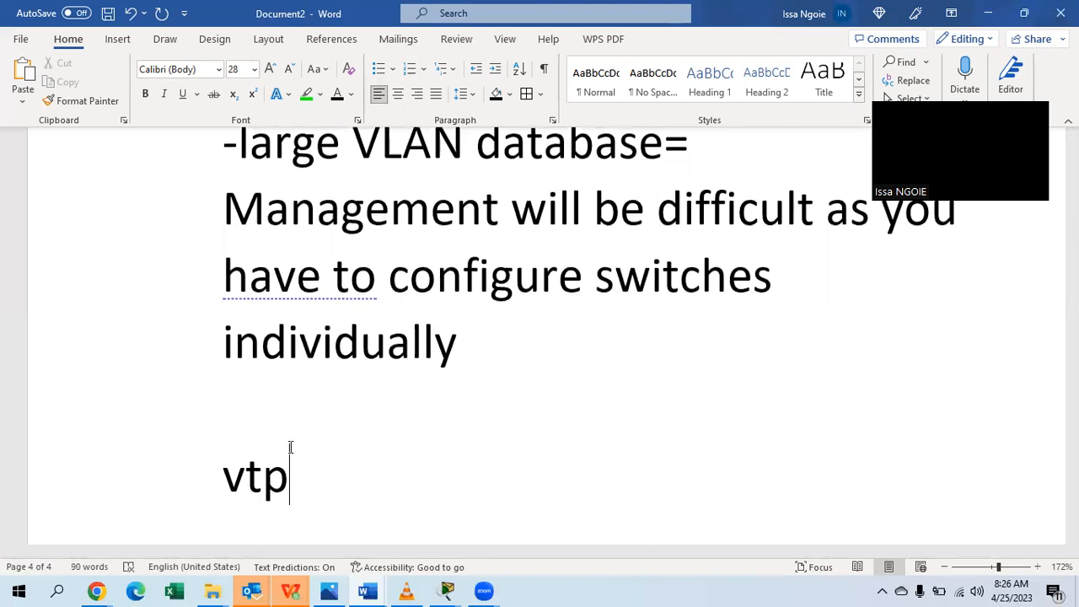
type(": allows")
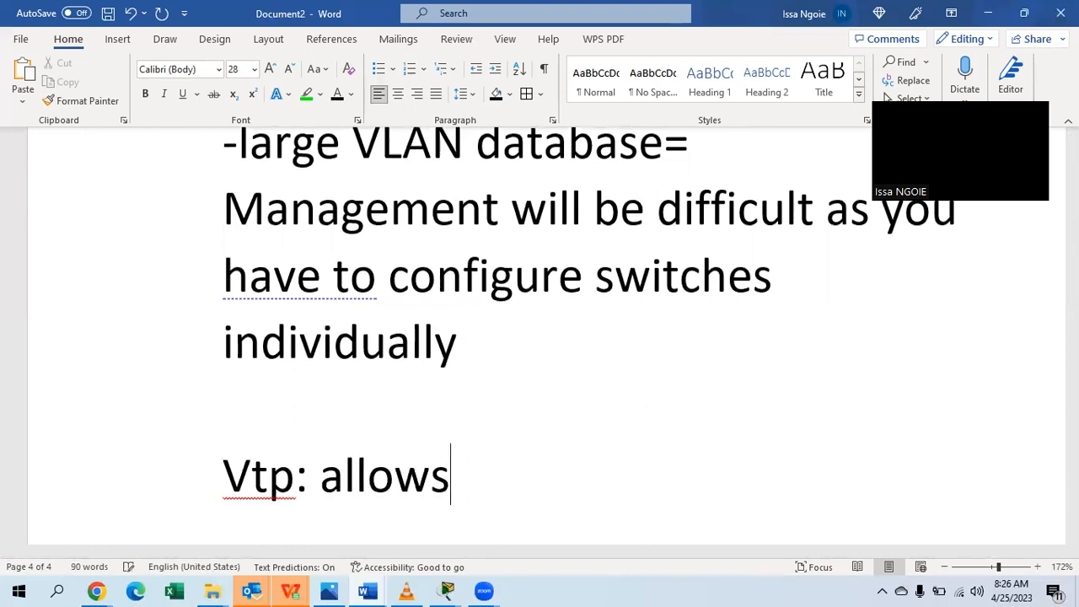
key("BackSpace")
key("BackSpace")
type("yo")
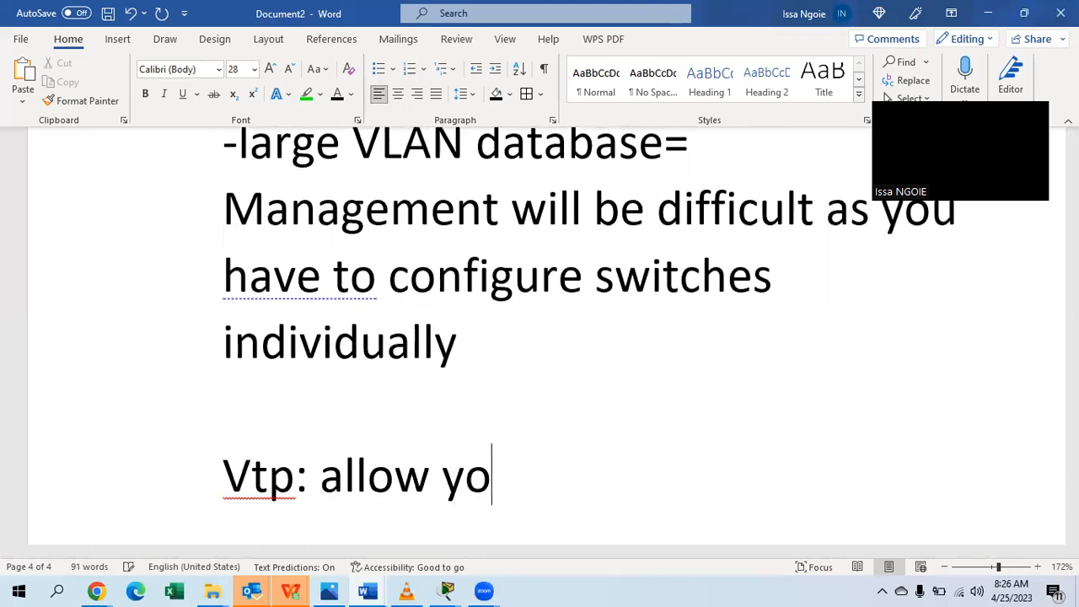
type("u to create ")
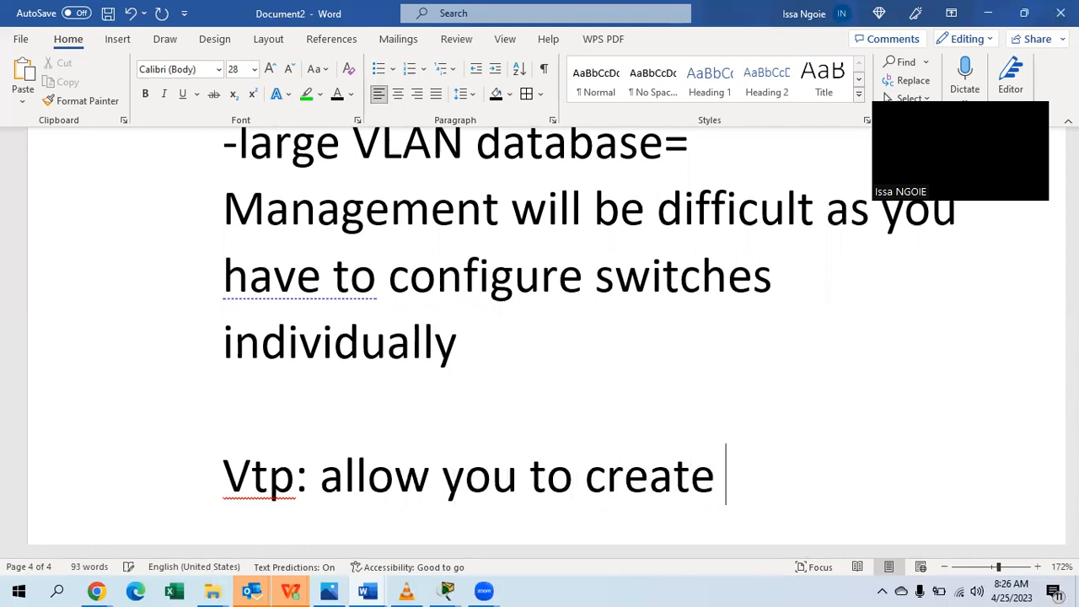
type("VLANS")
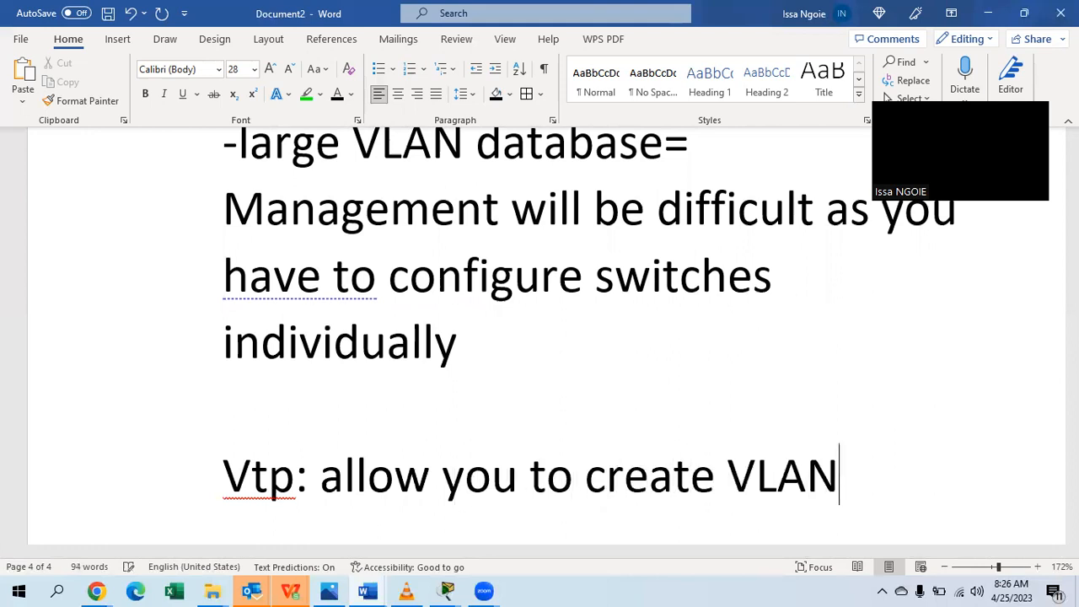
key("BackSpace")
type("s on na")
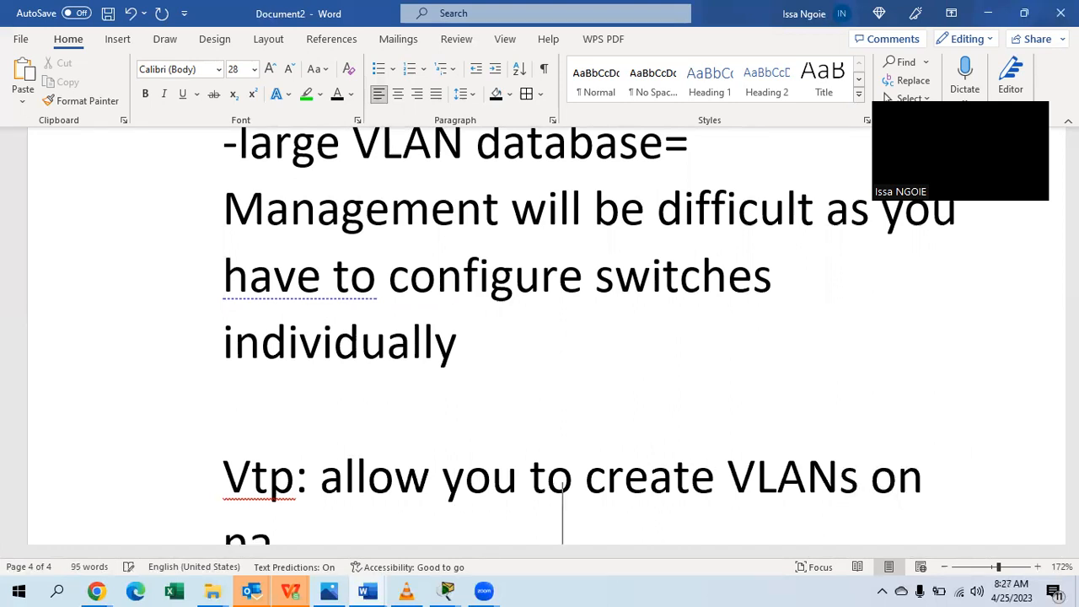
key("BackSpace")
key("BackSpace")
type("a m")
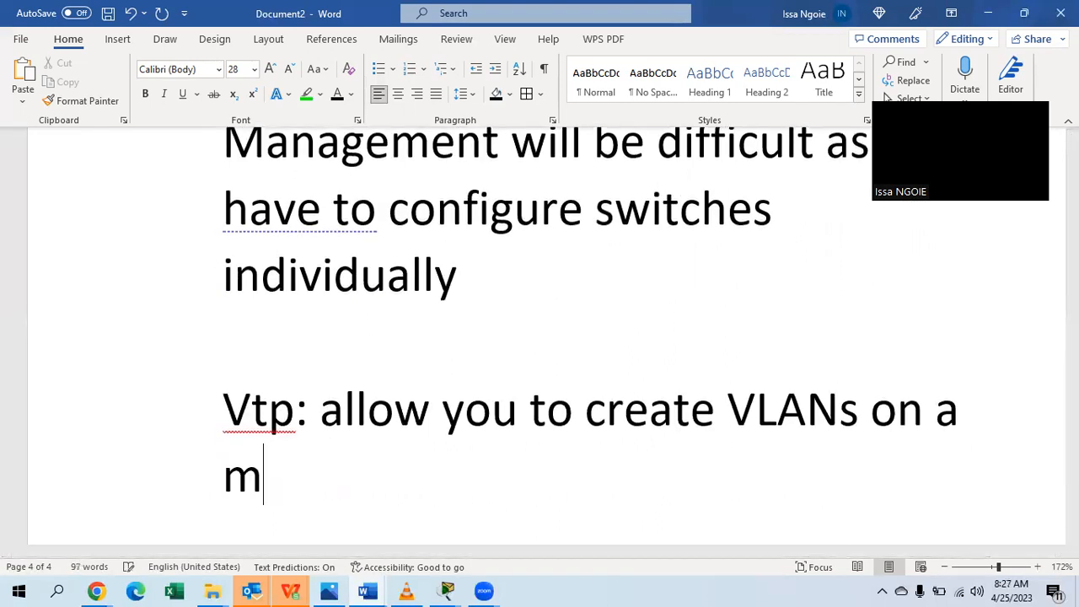
type("aster swi")
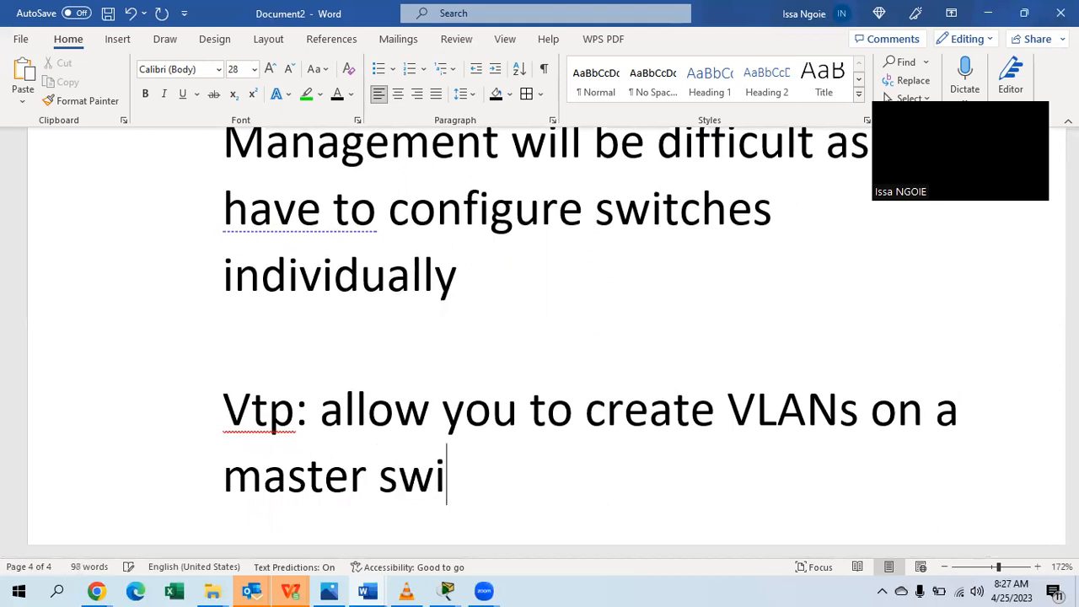
type("tch (")
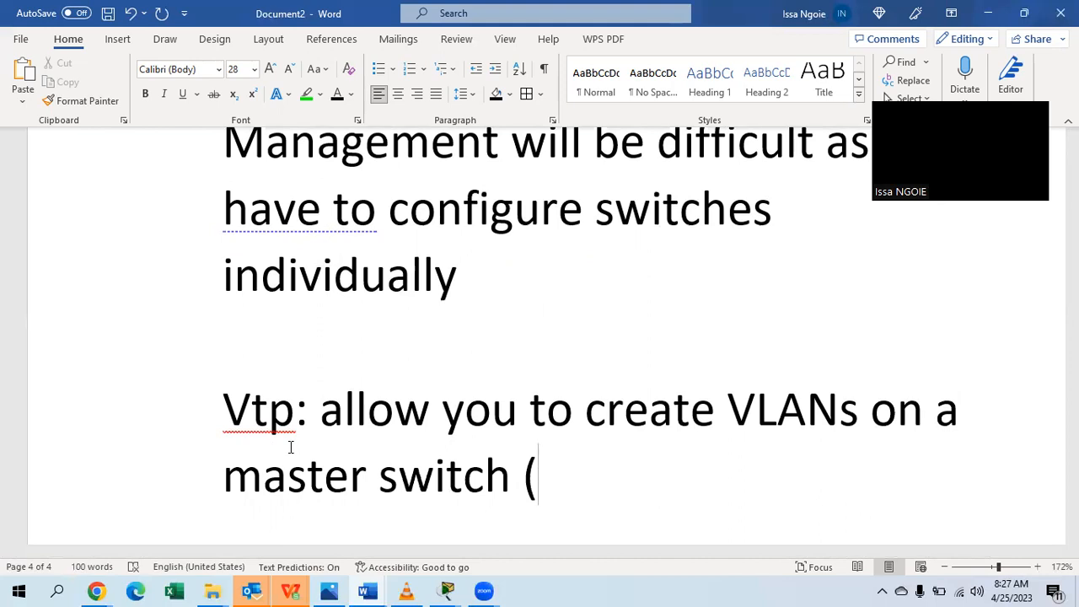
type("a server")
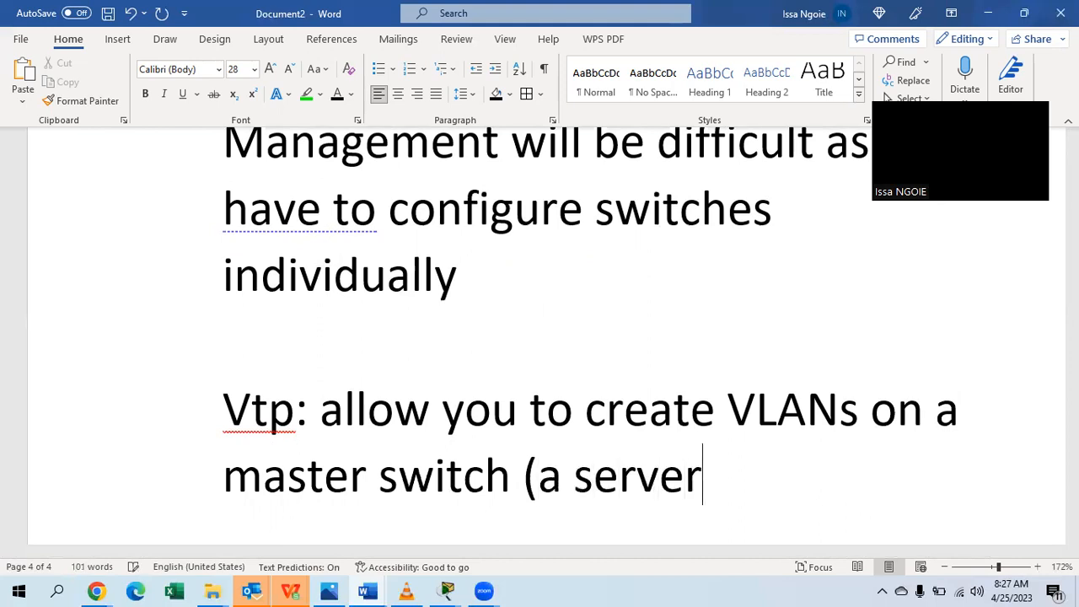
type(") and ")
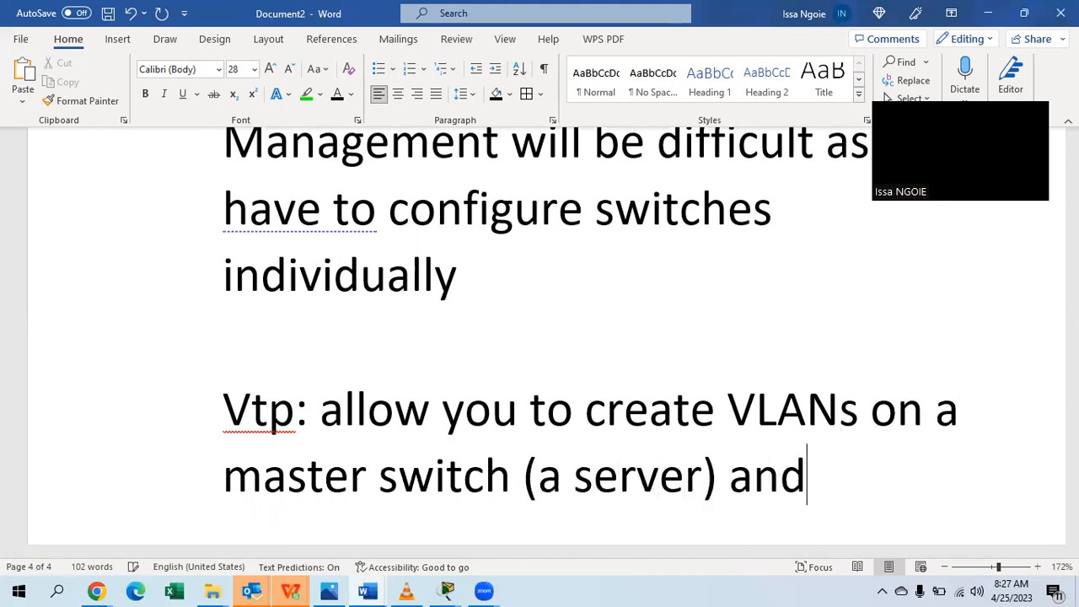
type("po")
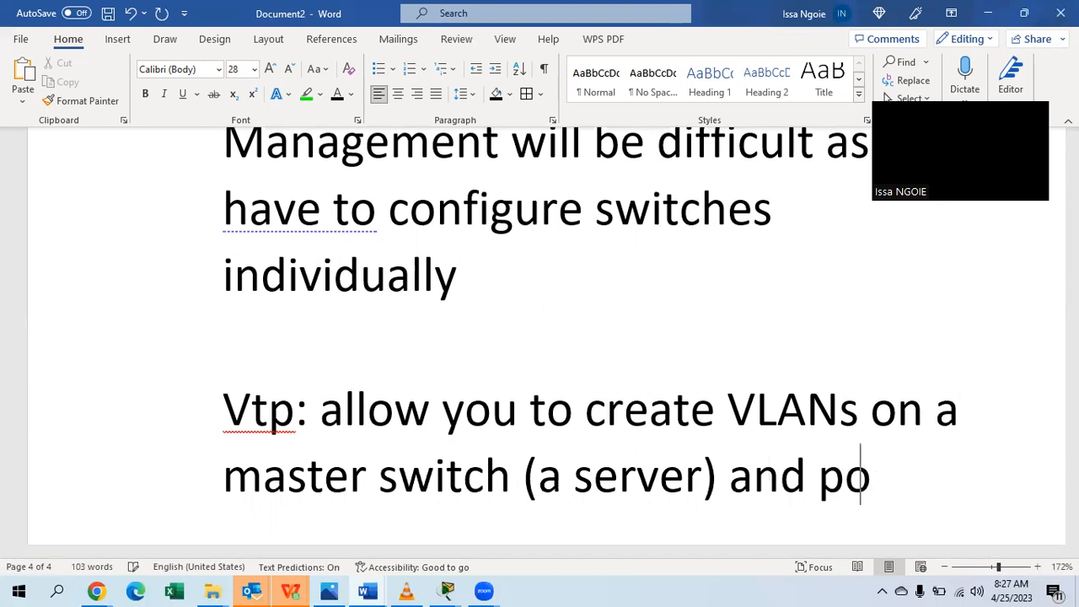
type("pulate ")
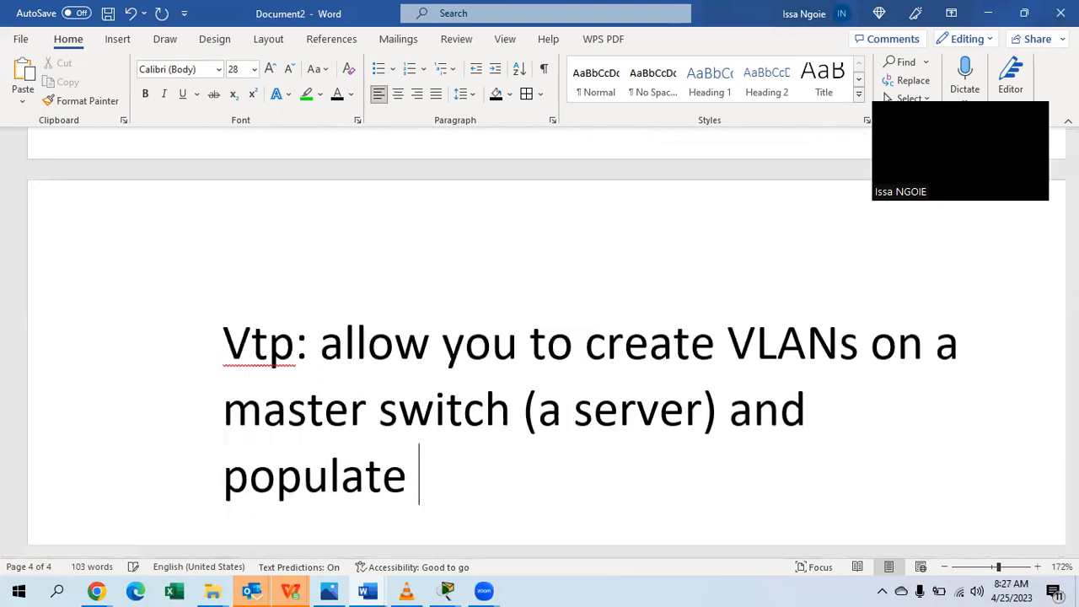
type("to other ")
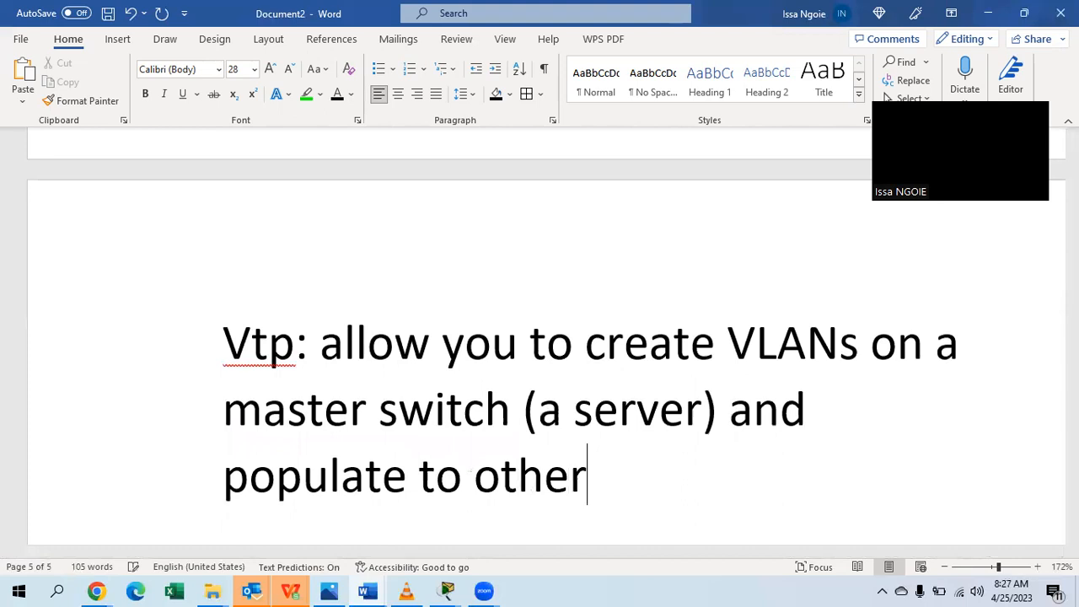
type("switches")
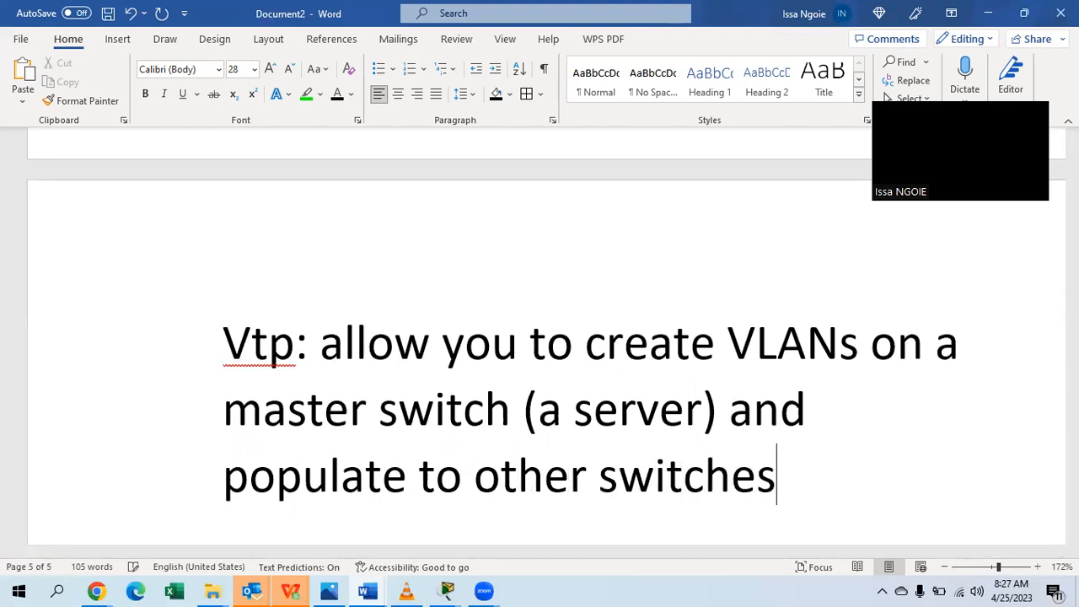
Highlight 'Vtp' in yellow and 'master switch' in green.
double_click(235, 346)
left_click(320, 95)
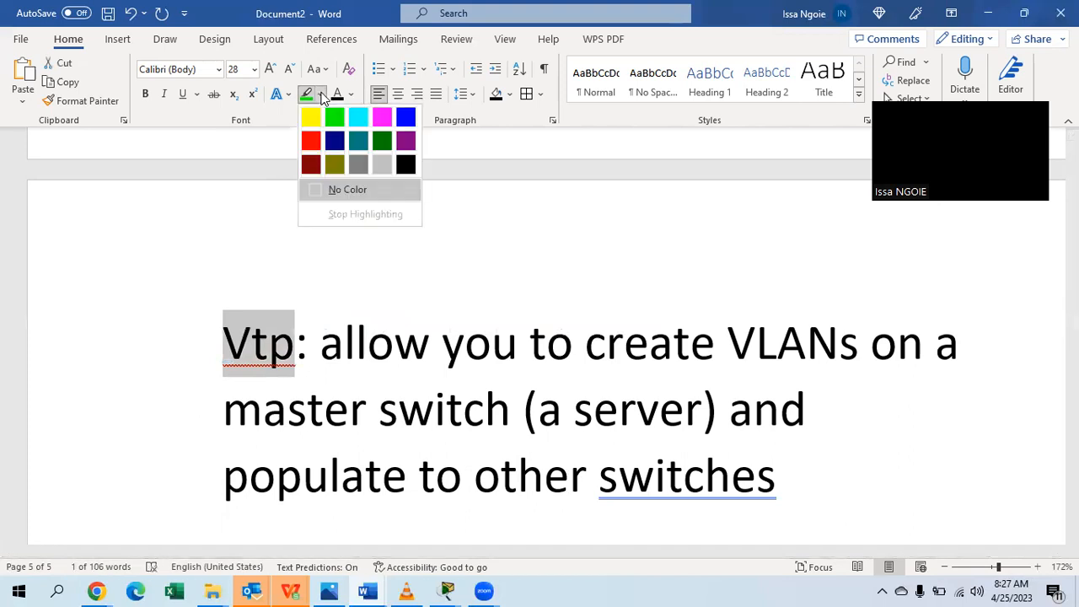
left_click(312, 125)
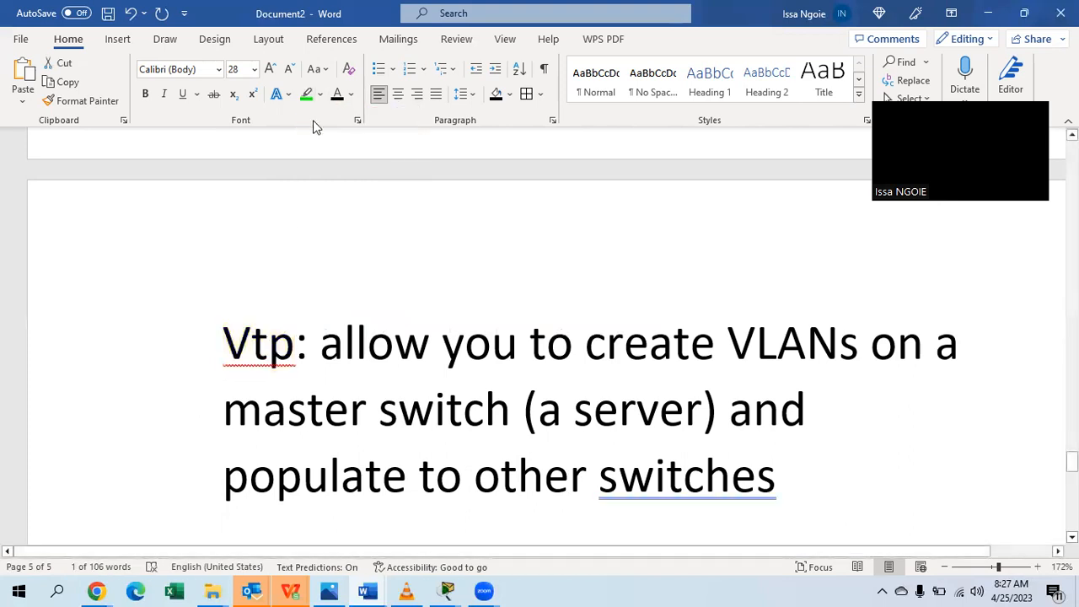
key("Left")
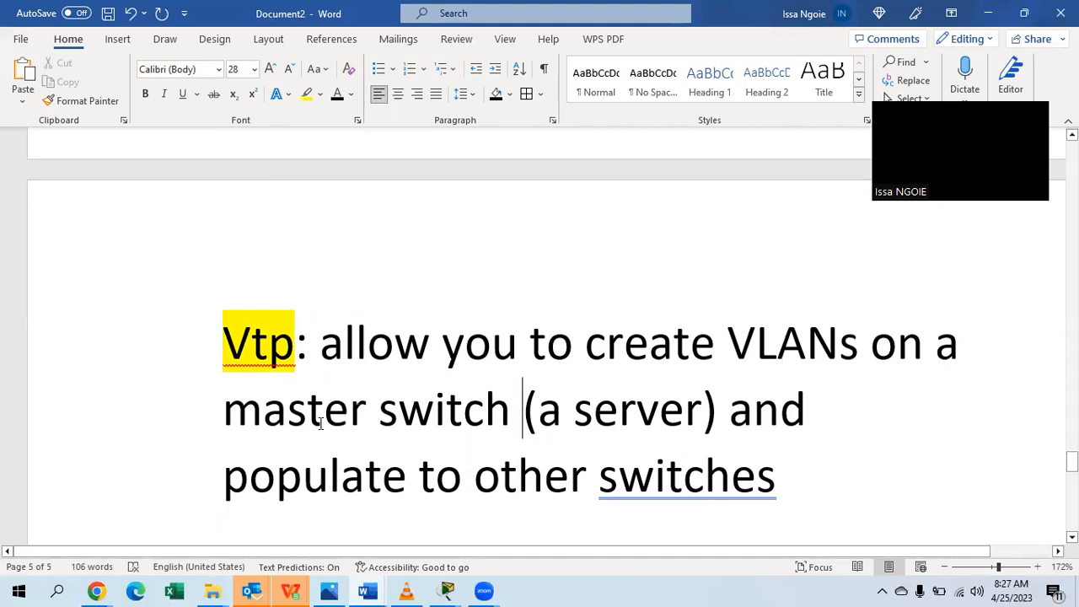
left_click_drag(523, 396, 222, 413)
left_click(323, 95)
left_click(334, 114)
key("Left")
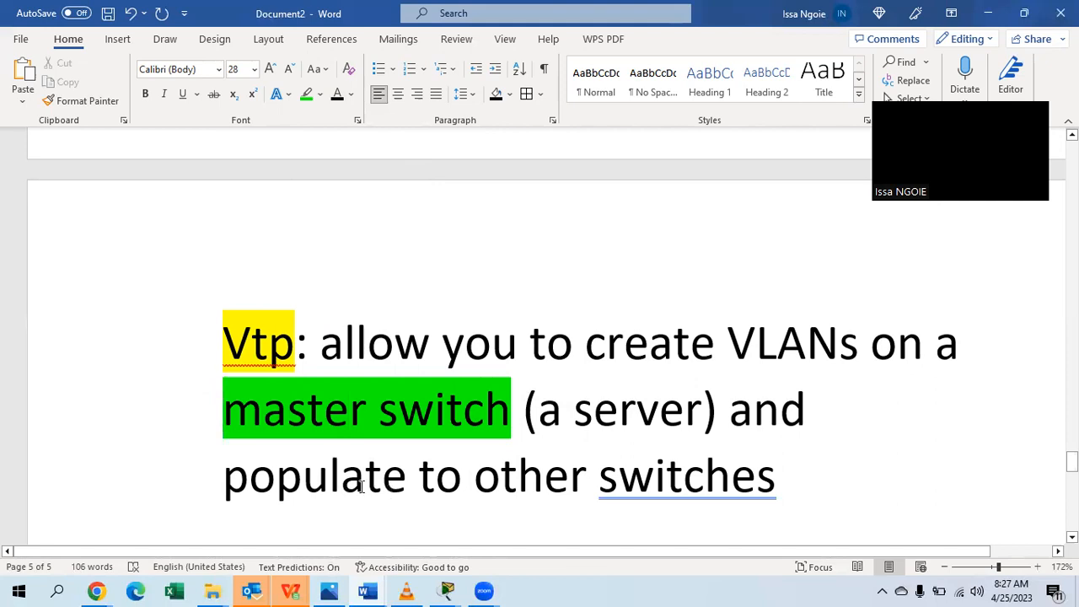
Insert 'VLANs' after 'populate', end the sentence with a period, and add two blank lines.
left_click(407, 476)
type("V")
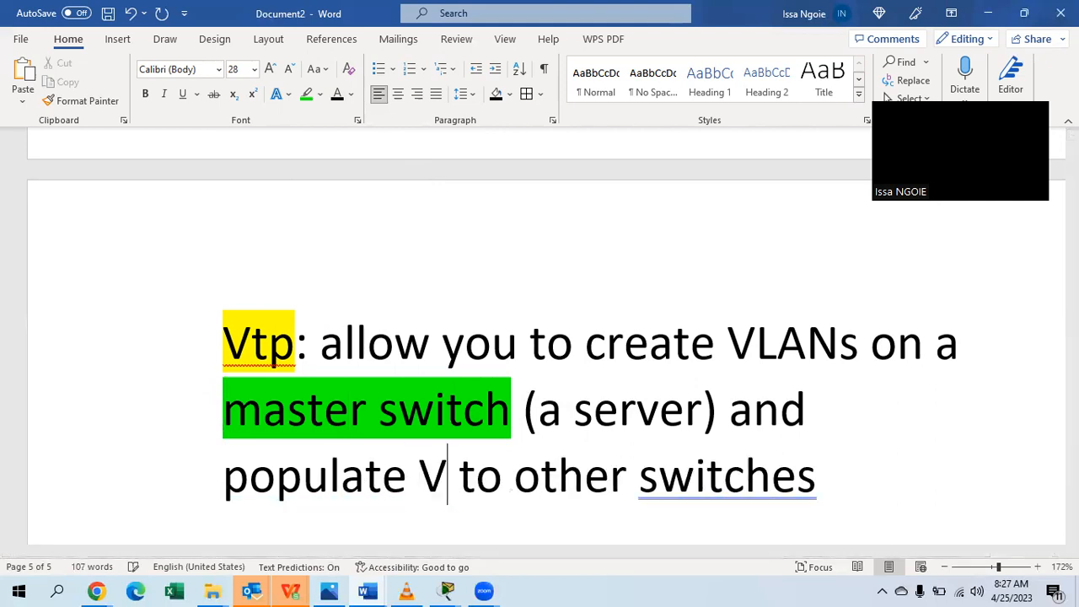
type("LANs")
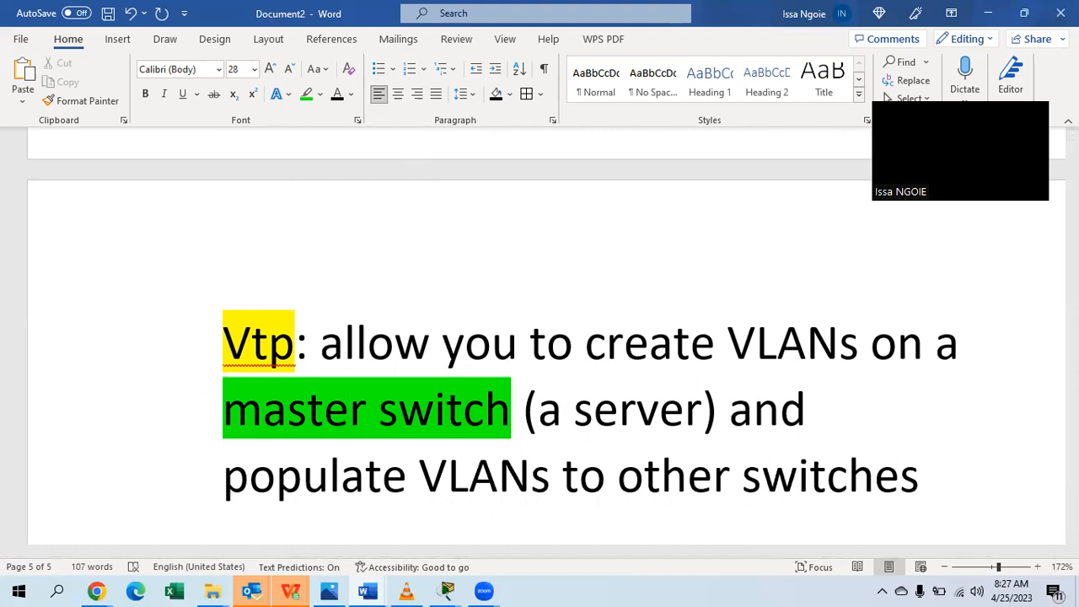
left_click(924, 476)
type(".")
key("Return")
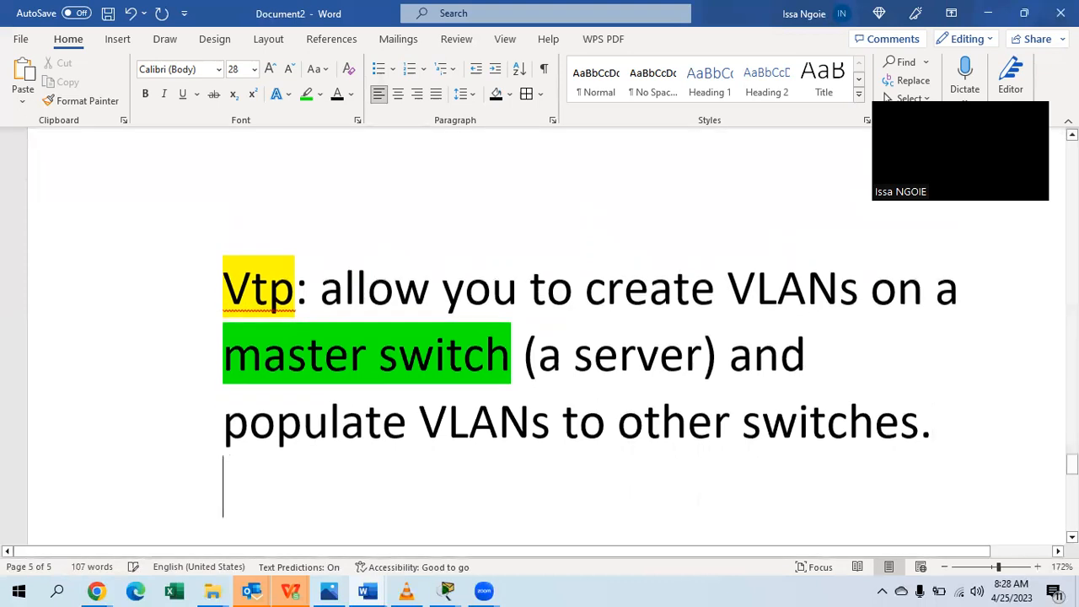
key("Return")
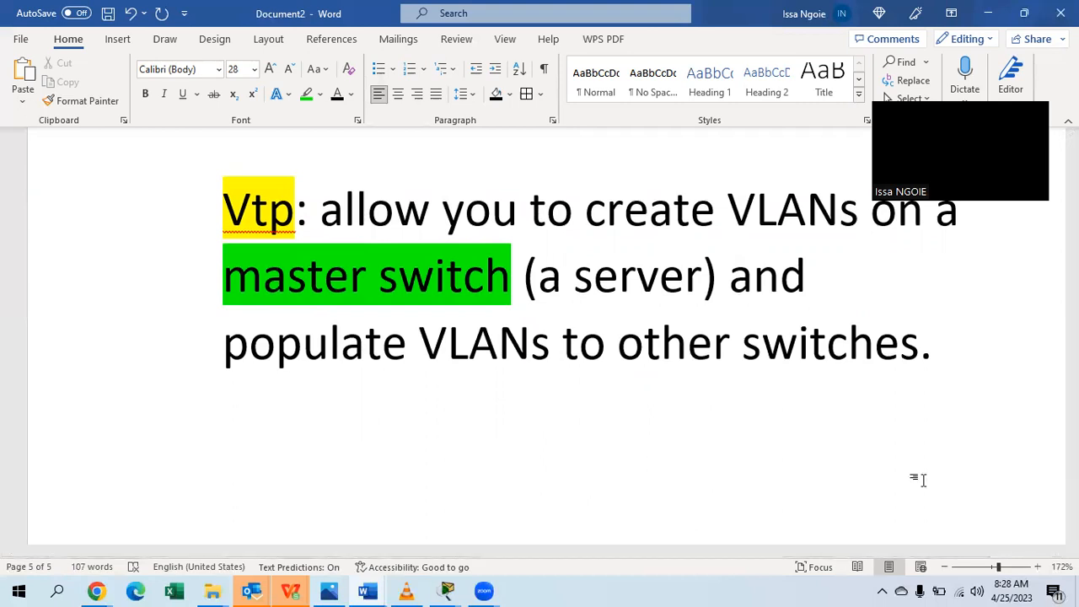
Write 'VTP will send a message to other switches called VTP advertisements' and highlight 'VTP advertisements' green.
type("VTP w")
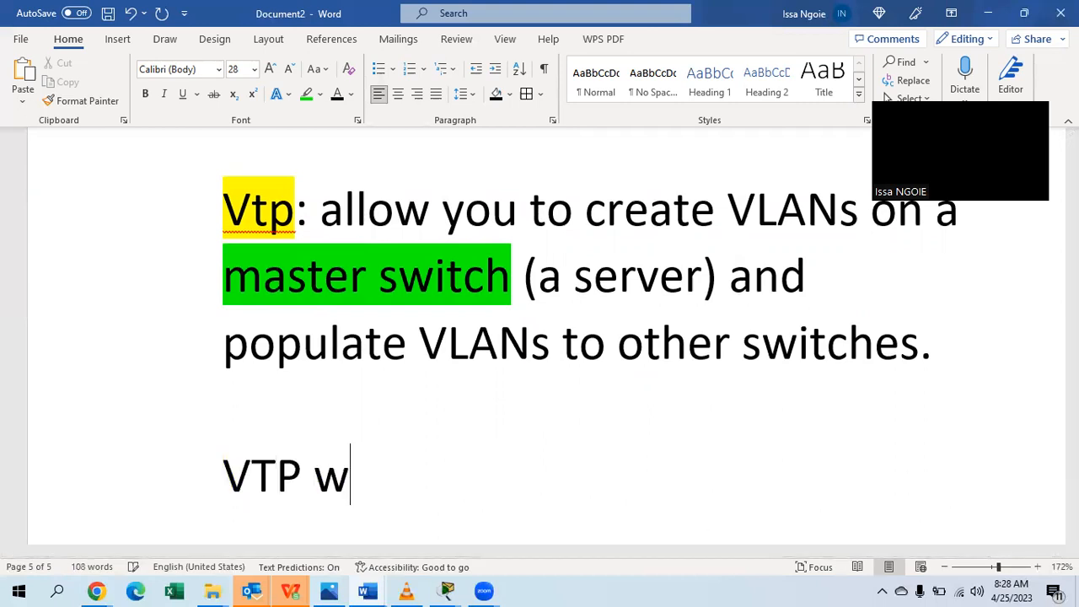
type("ill send")
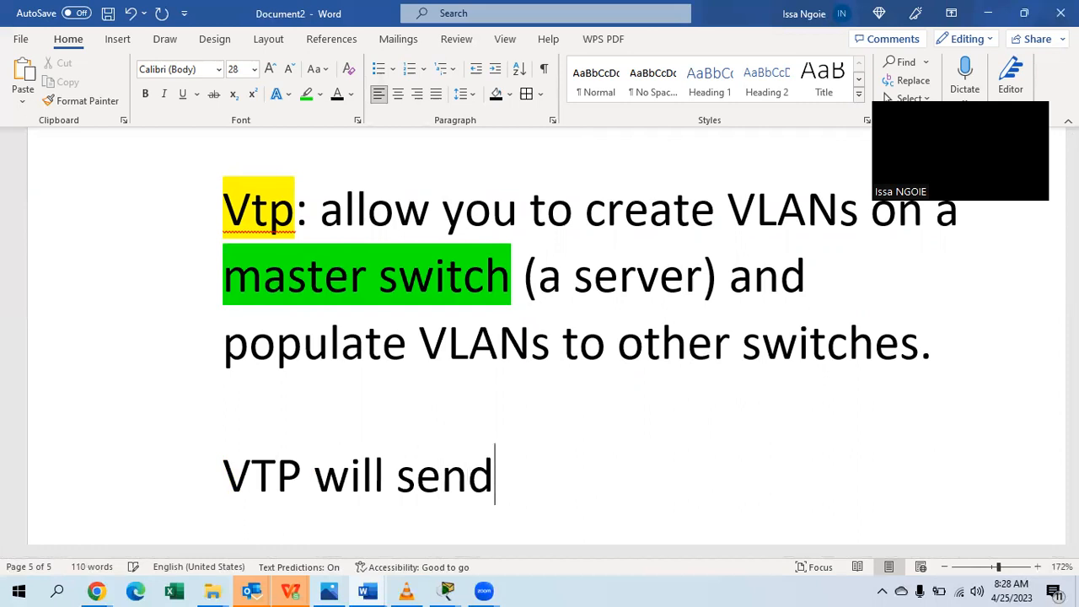
type(" a messag")
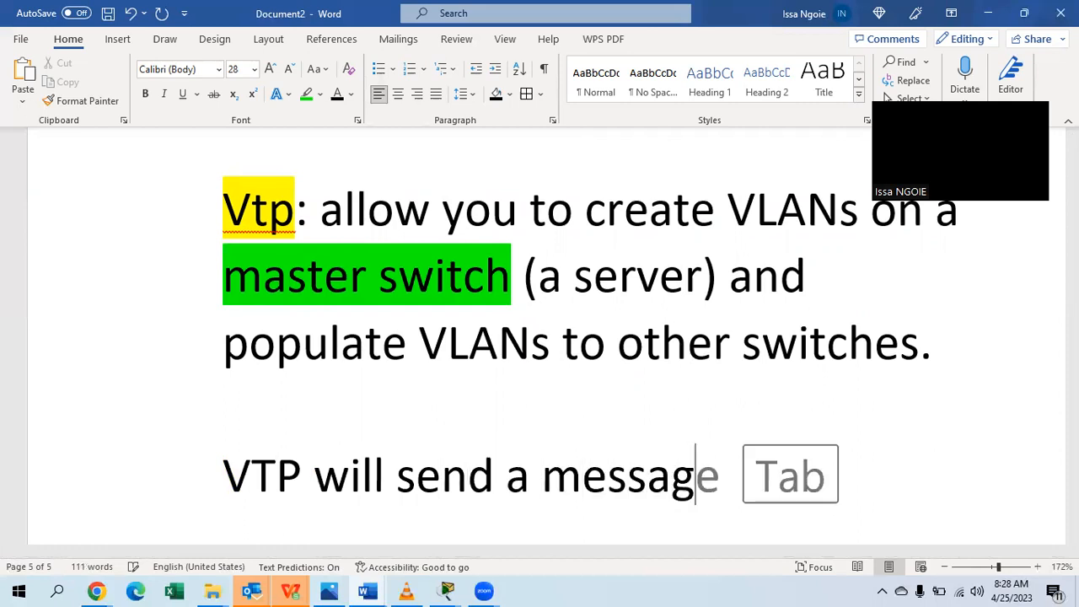
type("e to o")
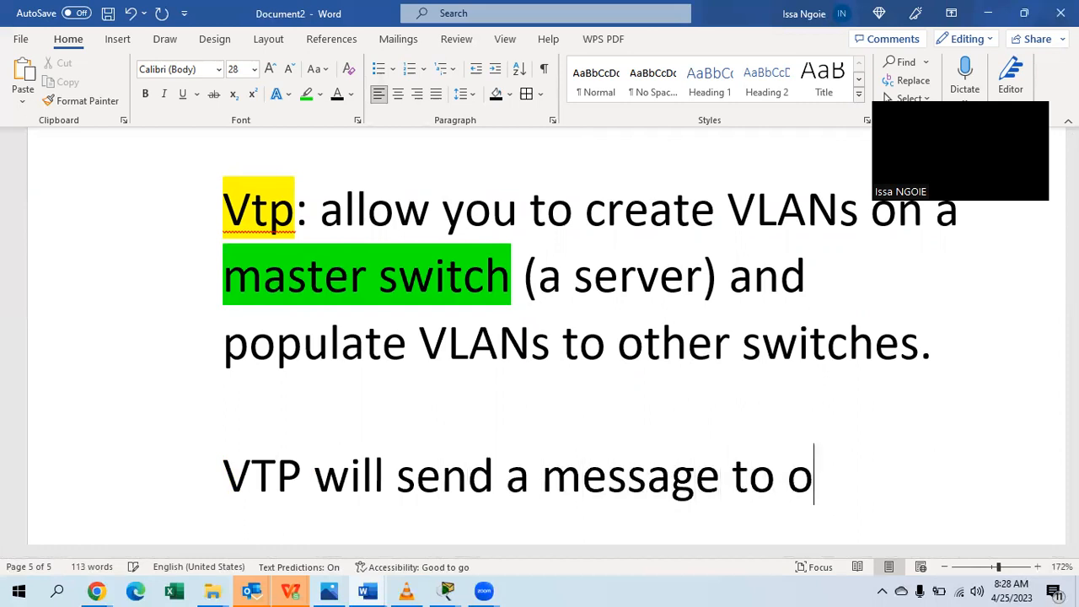
type("ther switche")
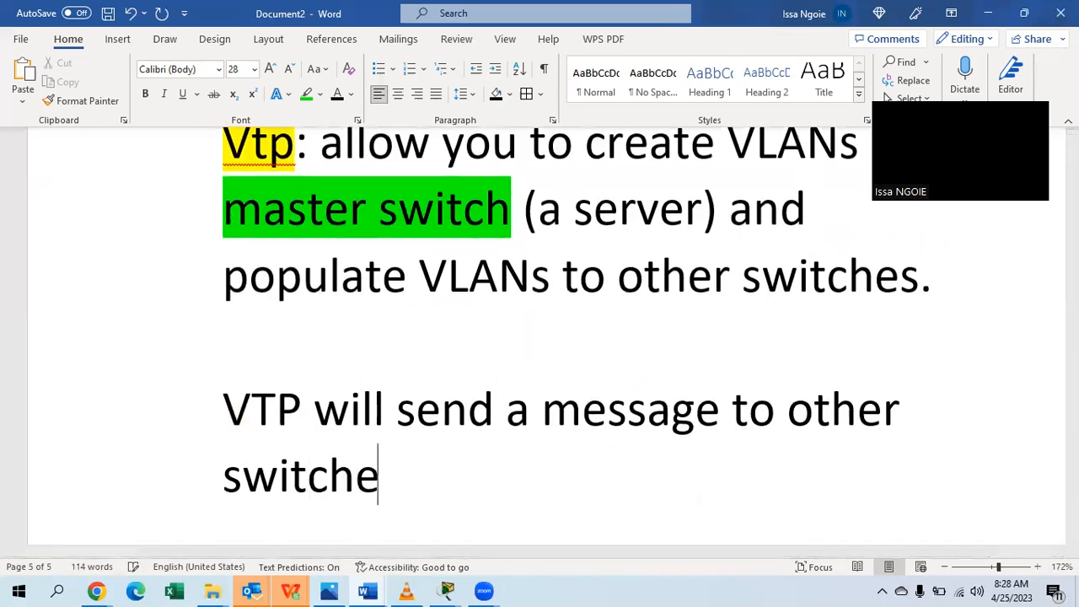
type("s calle")
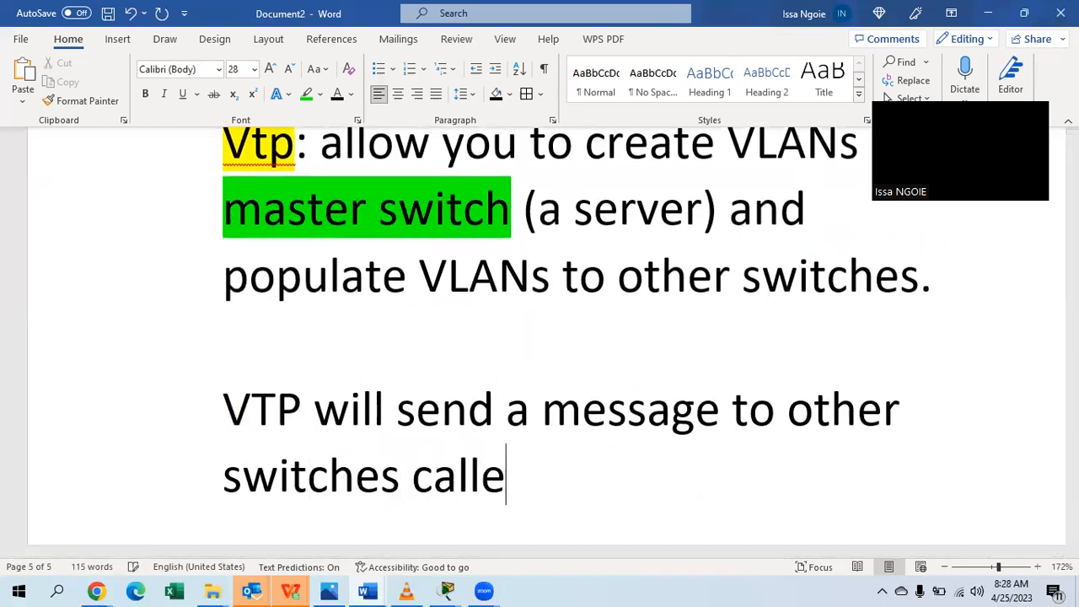
type("d VTP")
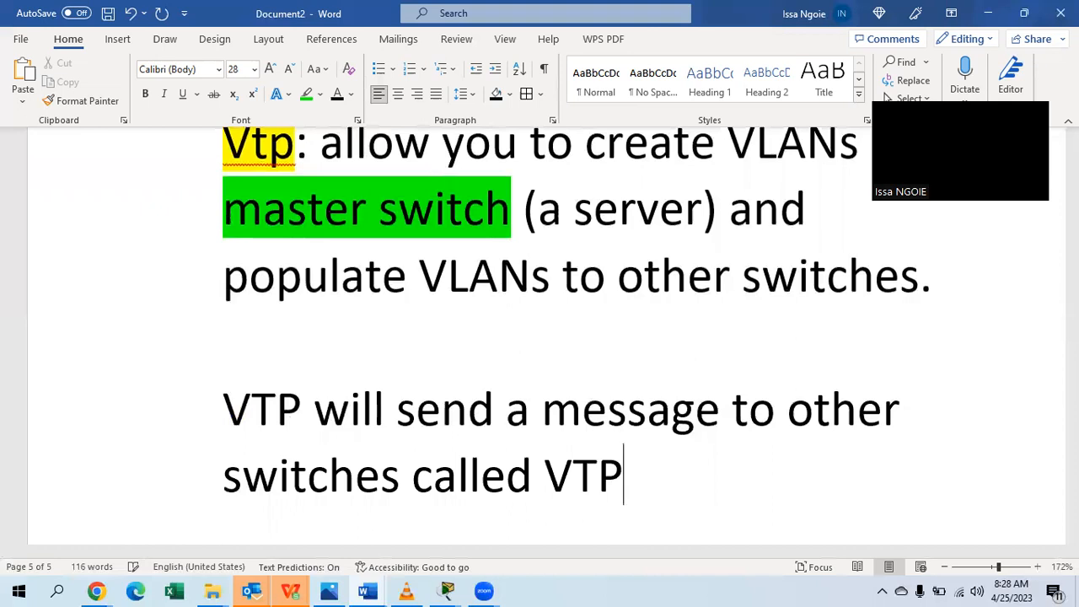
type(" advert")
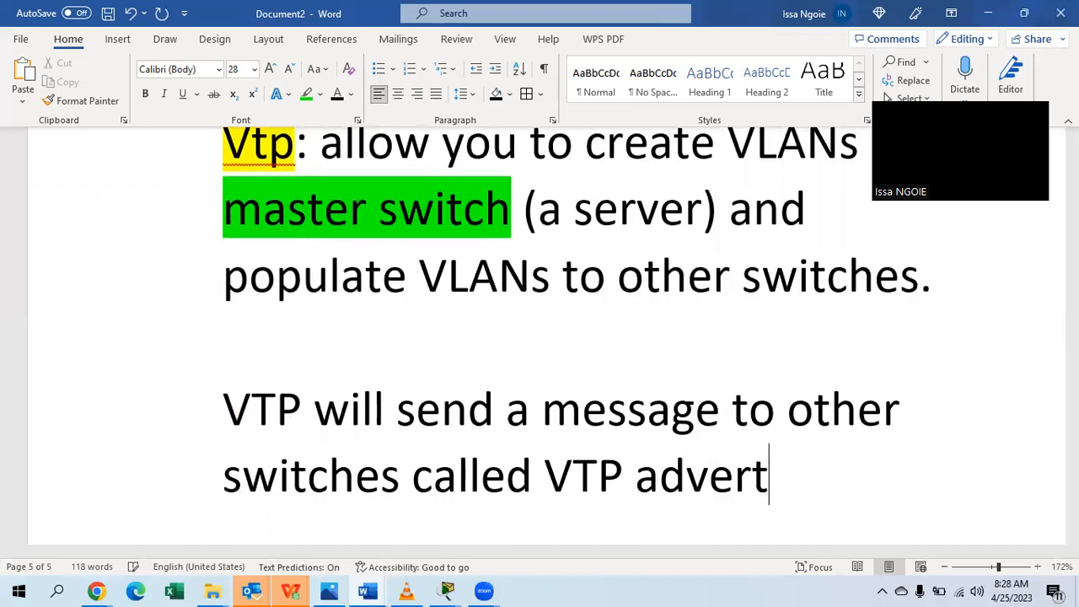
type("isements")
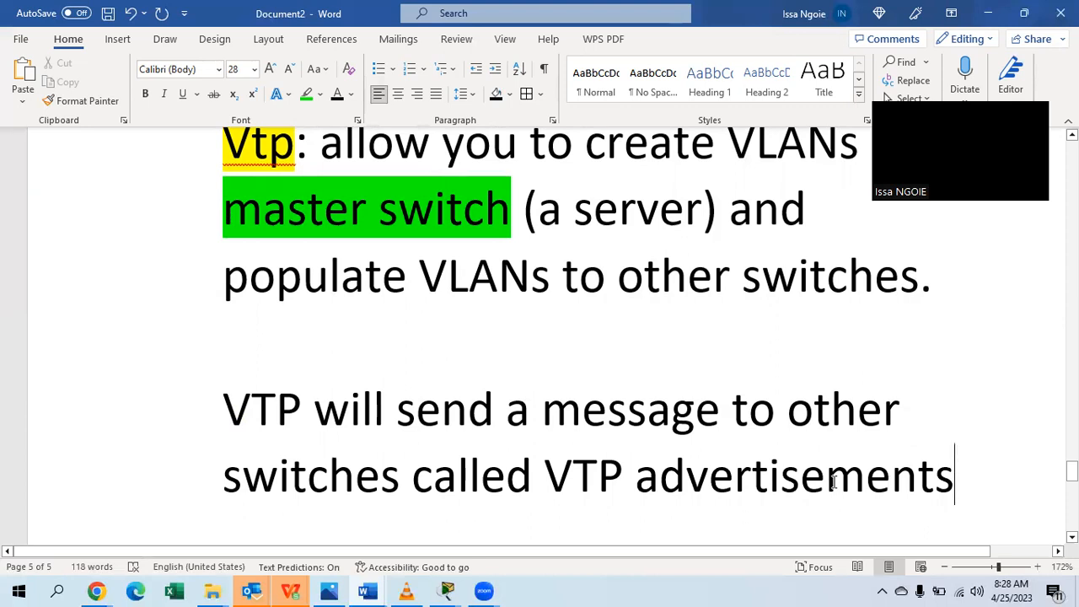
left_click_drag(1007, 472, 542, 476)
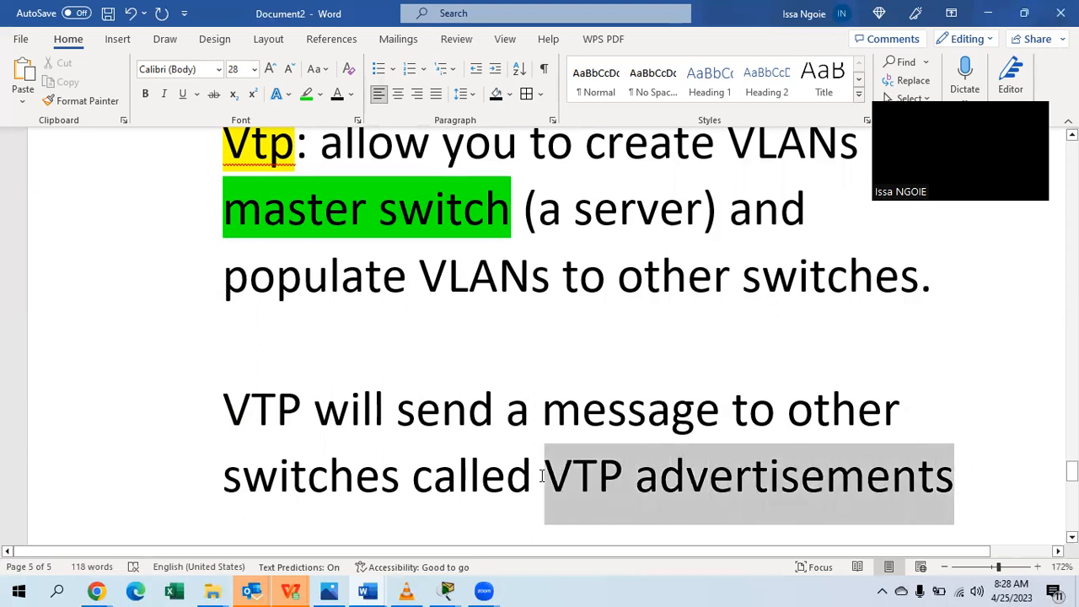
left_click(306, 96)
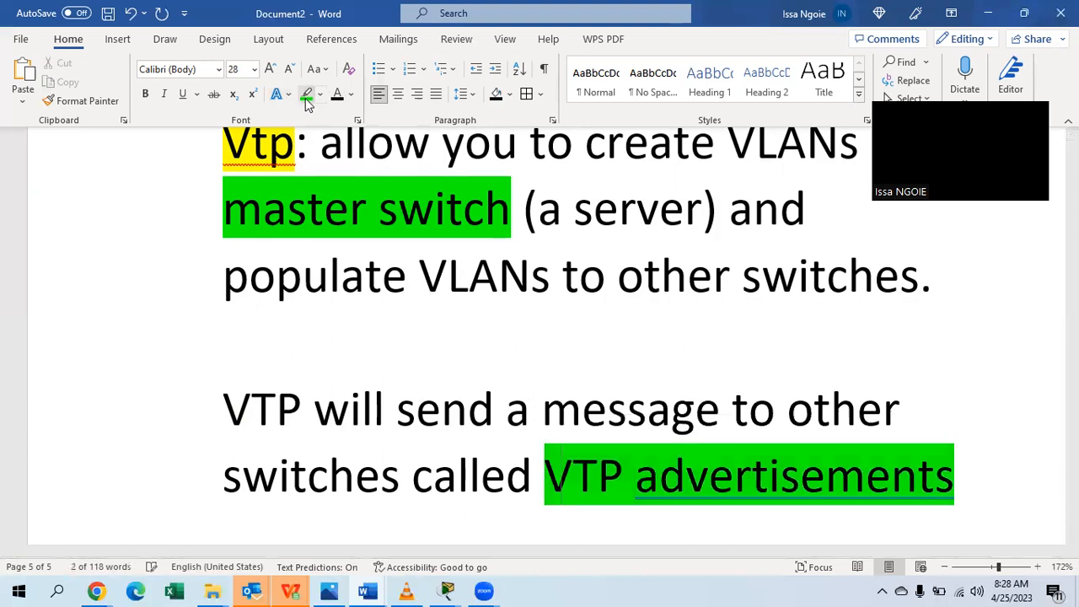
left_click(512, 405)
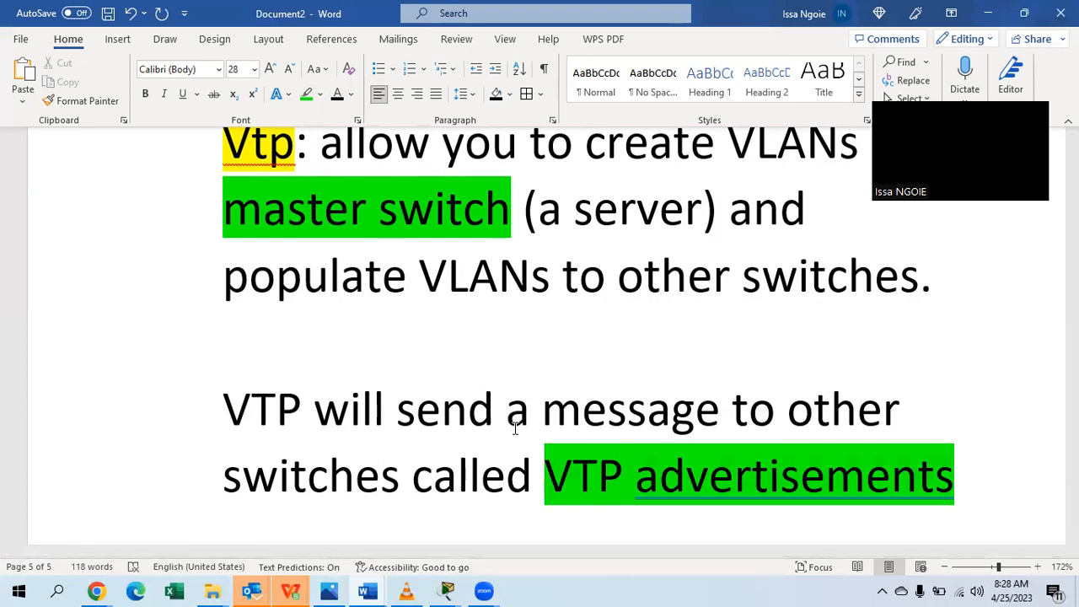
double_click(881, 481)
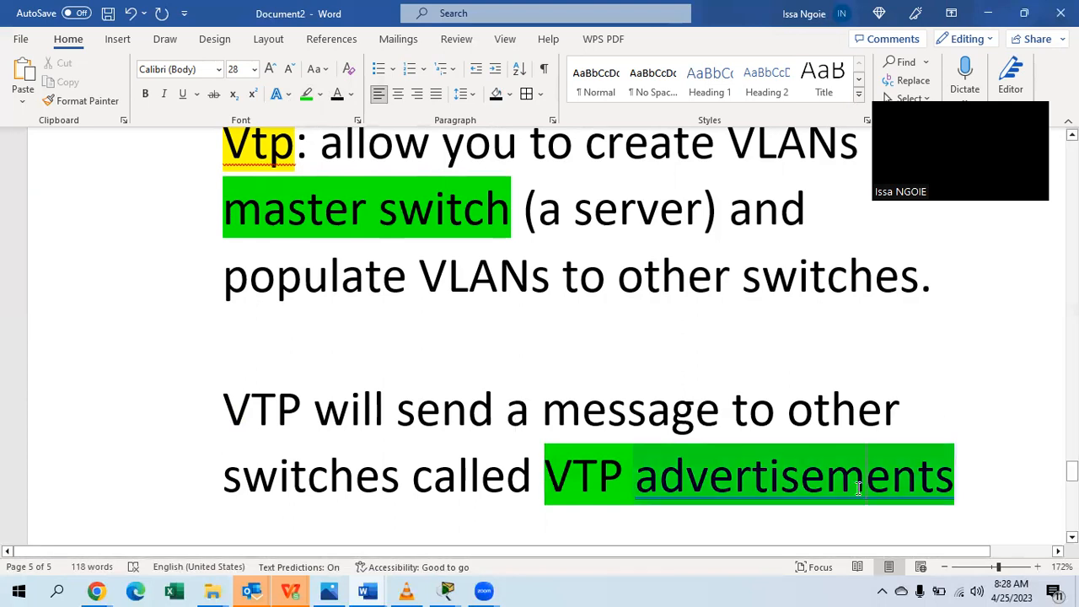
right_click(859, 488)
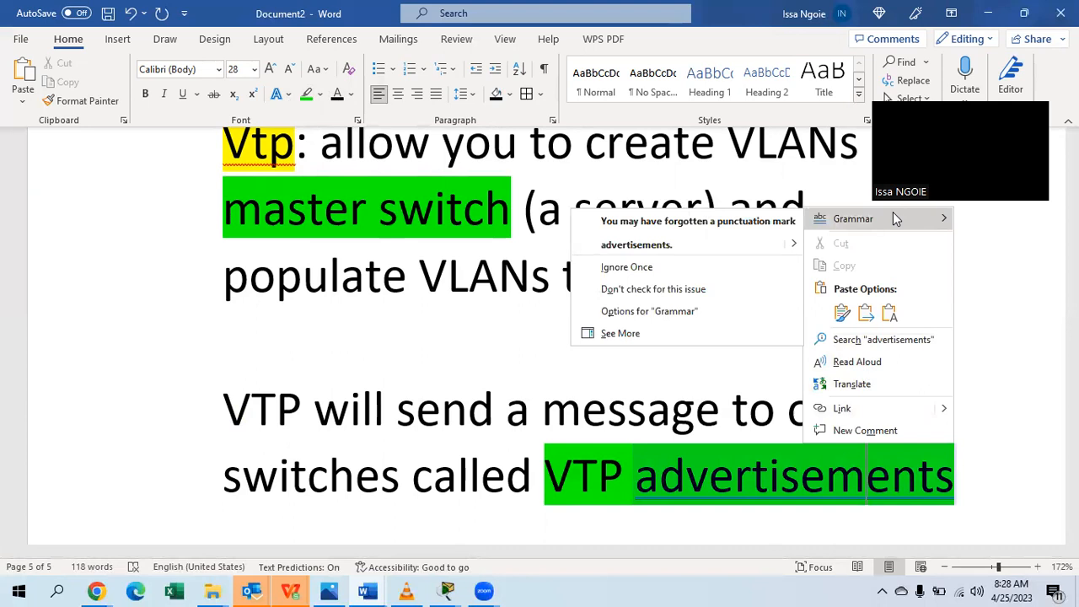
left_click(802, 482)
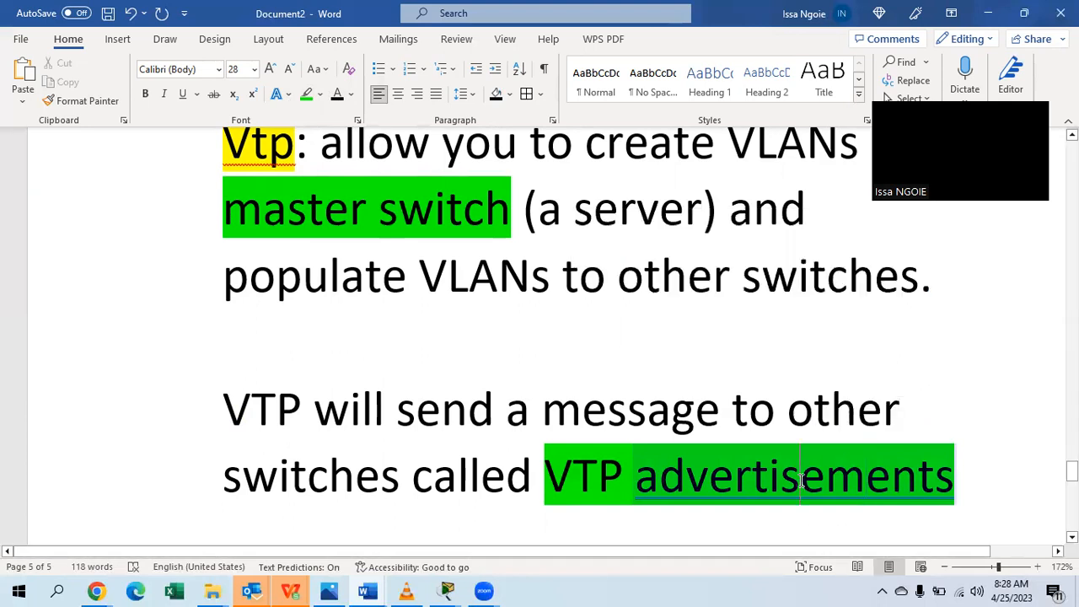
type("s")
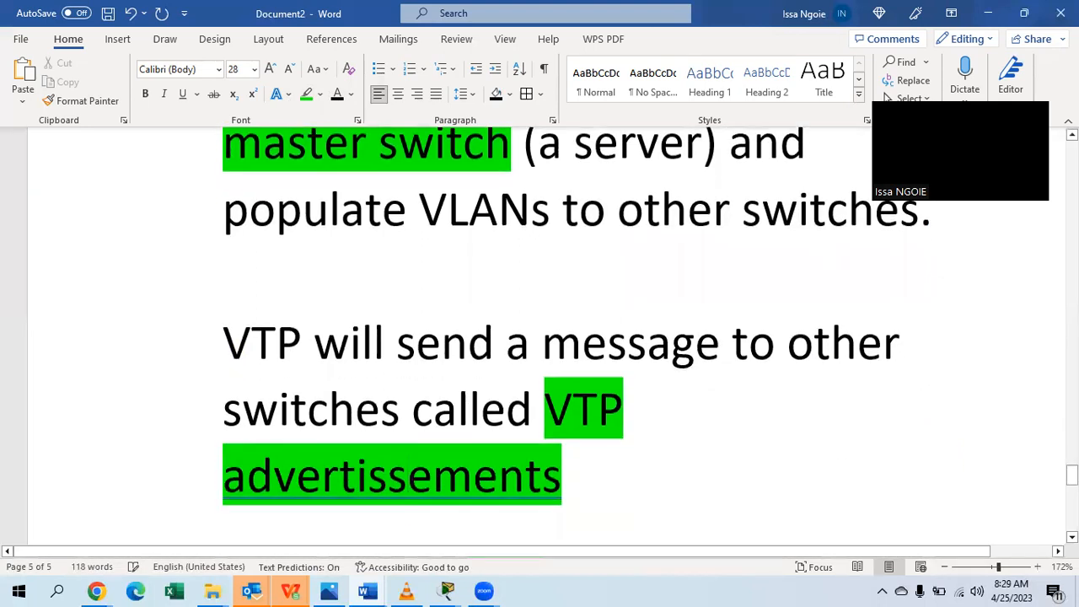
scroll(778, 475, "down", 2)
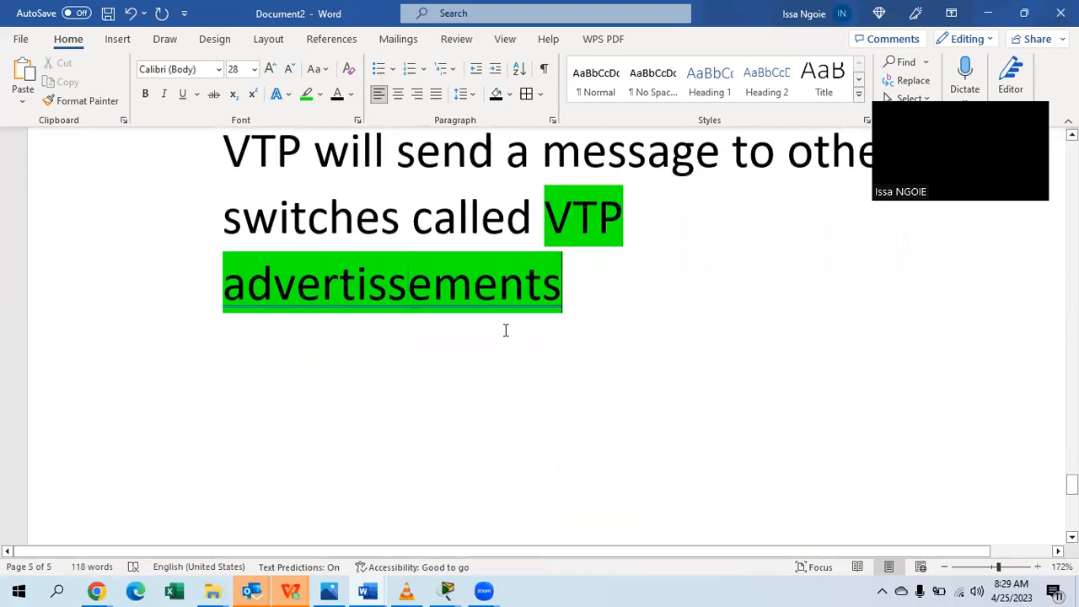
left_click(419, 282)
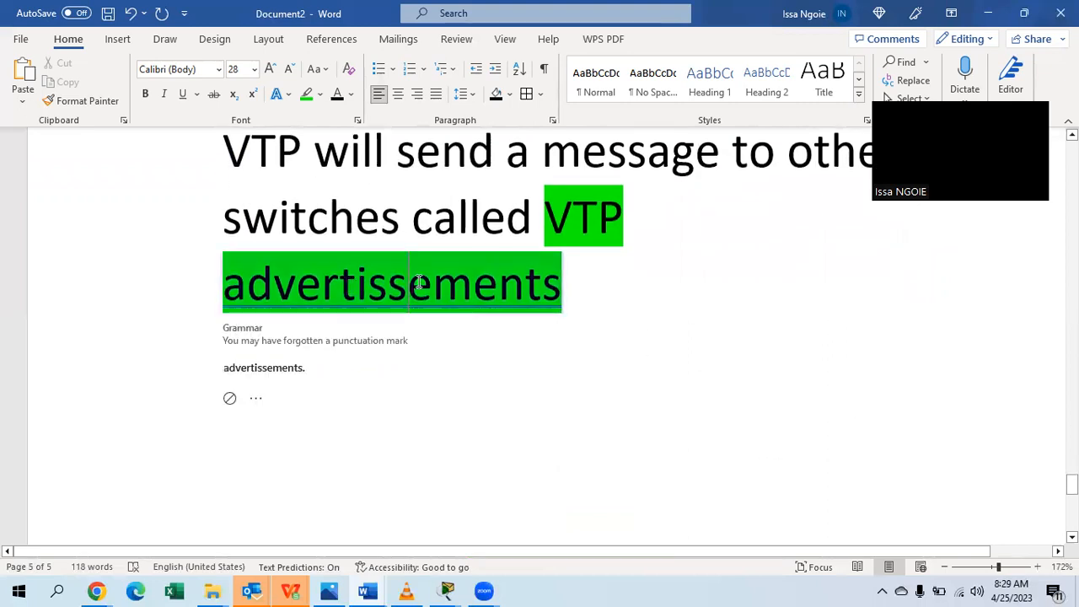
key("BackSpace")
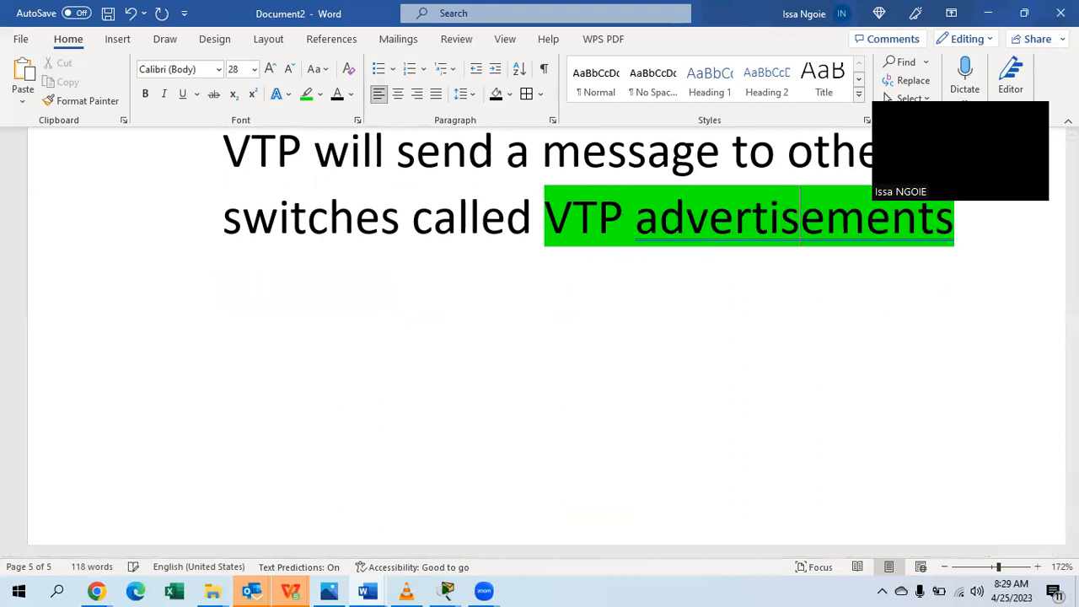
left_click(330, 306)
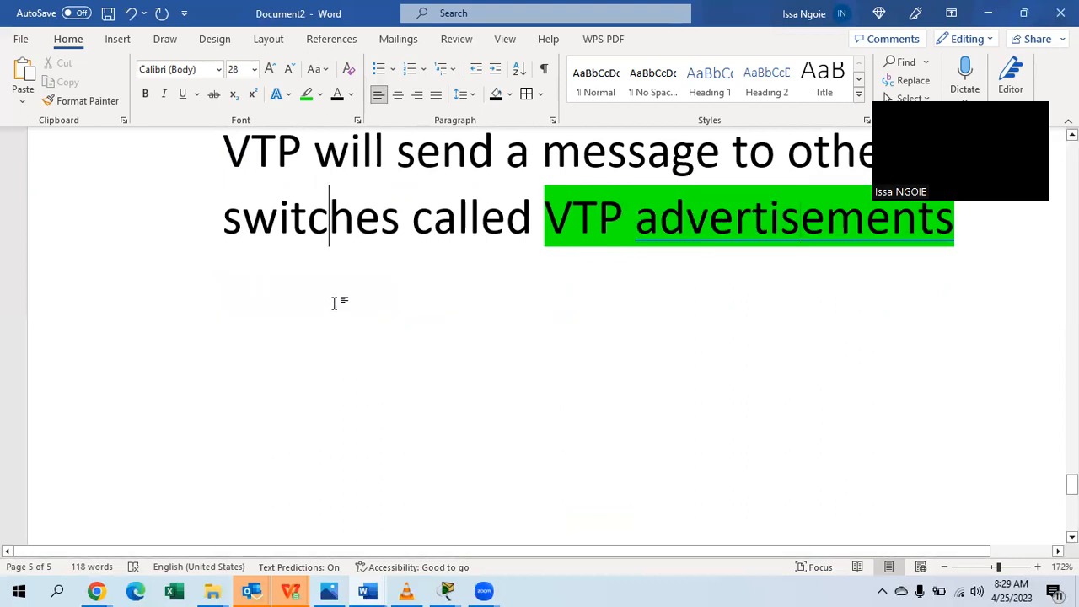
scroll(368, 351, "up", 1)
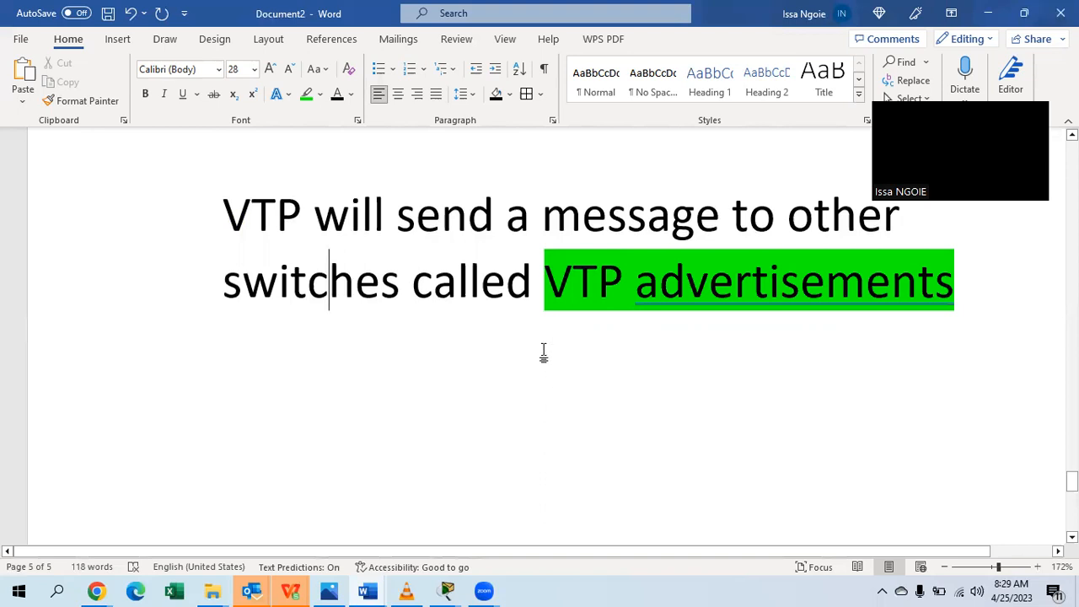
Add the dash line '- All your switches must join a VTP Domain' with 'a VTP Domain' highlighted turquoise.
left_click(1006, 282)
key("Return")
key("Return")
type("- A")
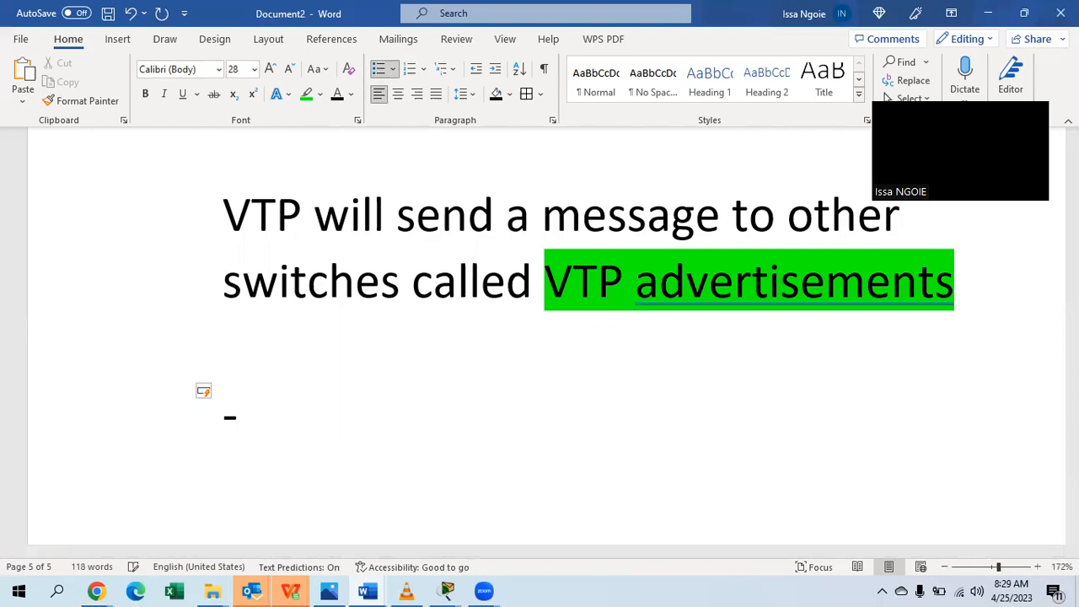
type("ll ")
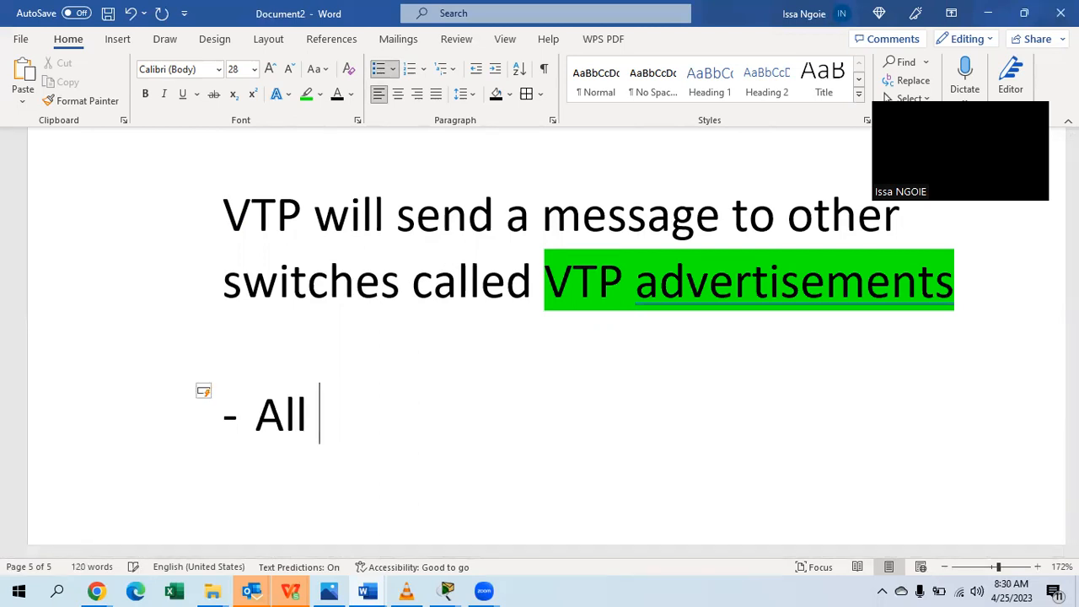
type("yo")
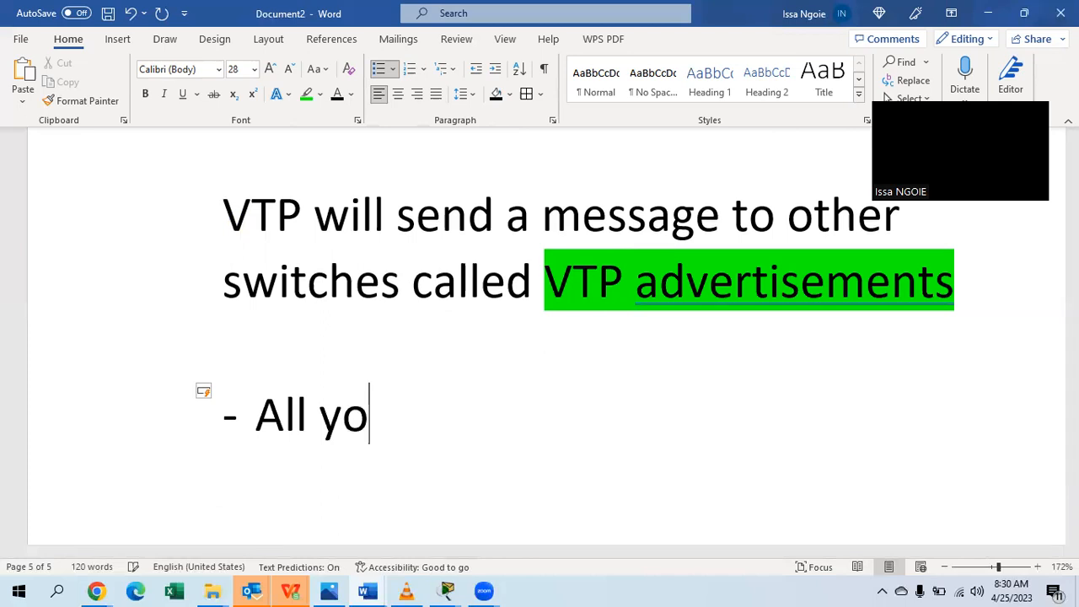
type("ur switches must")
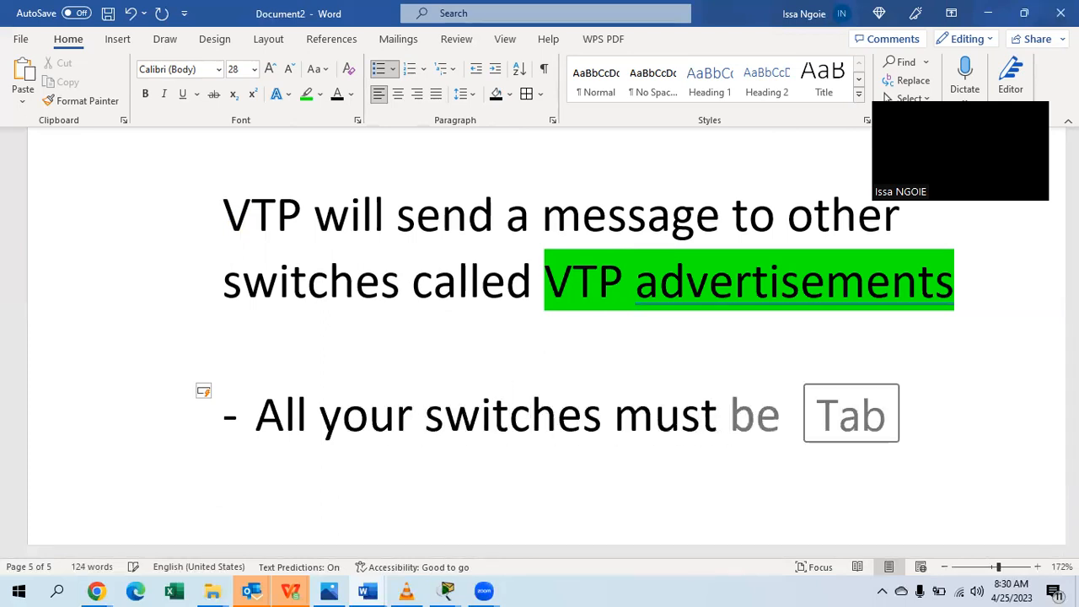
type("in")
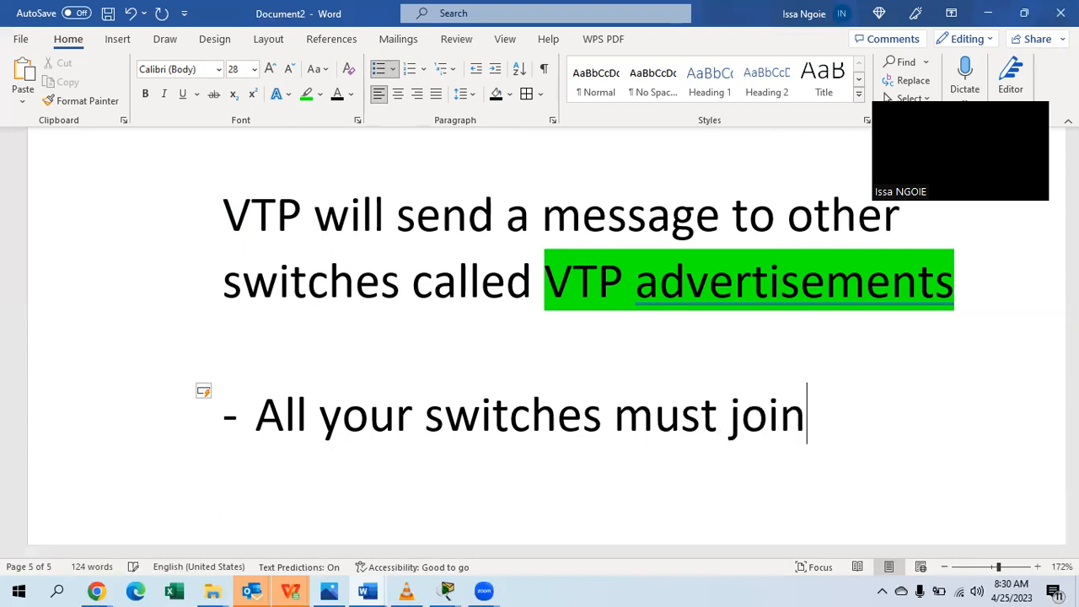
type(" a VT")
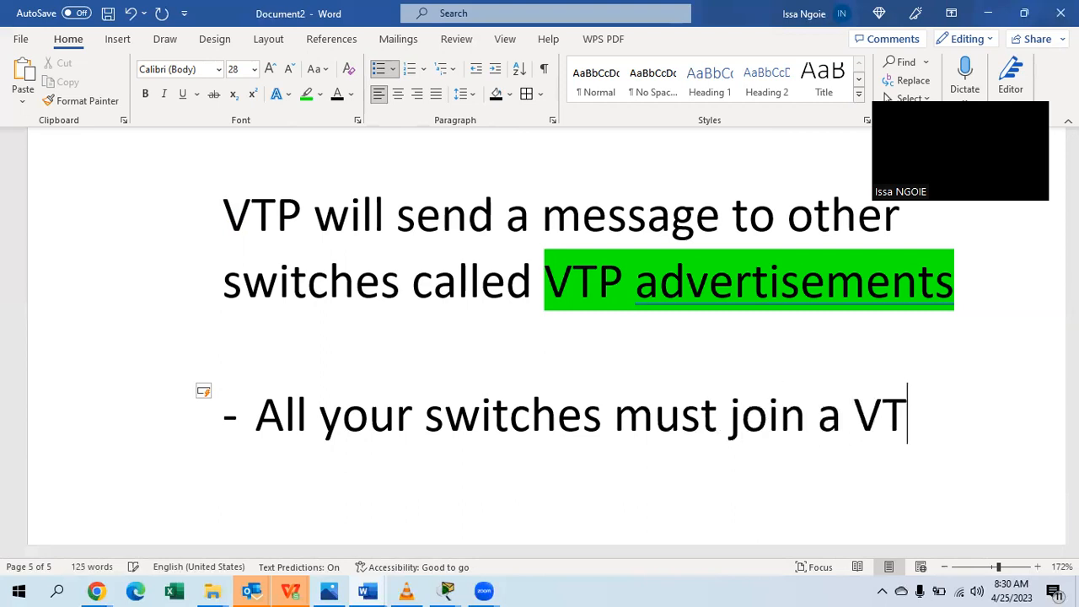
type("P Domain")
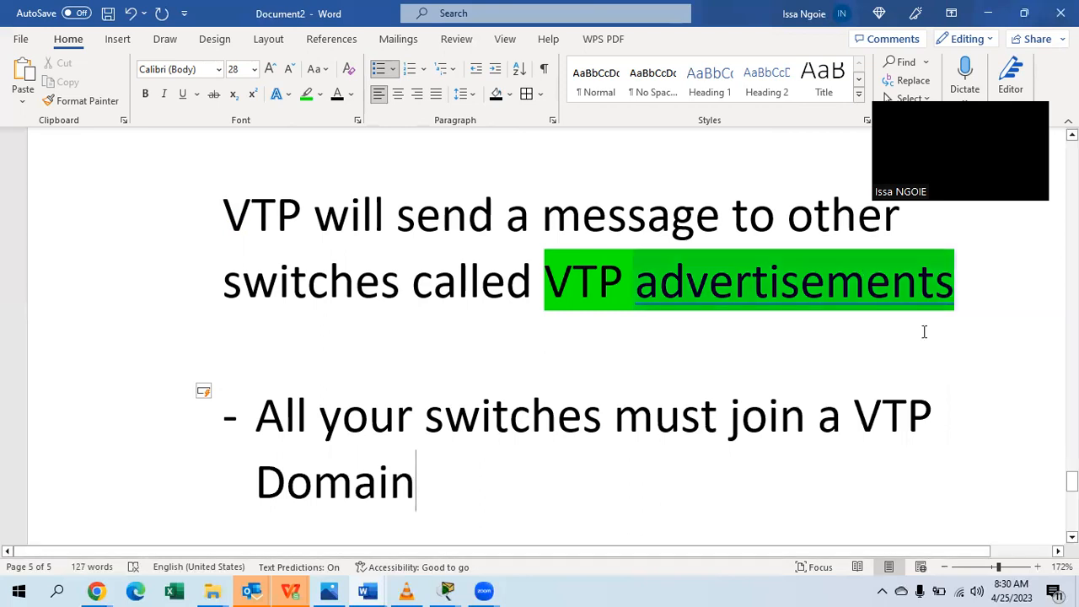
left_click_drag(823, 410, 854, 481)
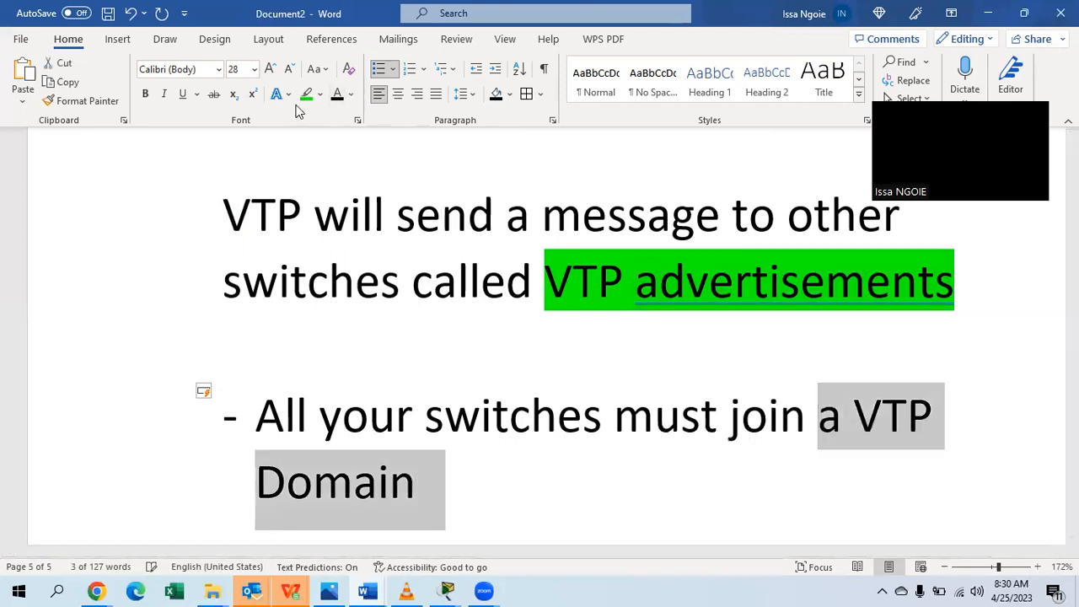
left_click(321, 95)
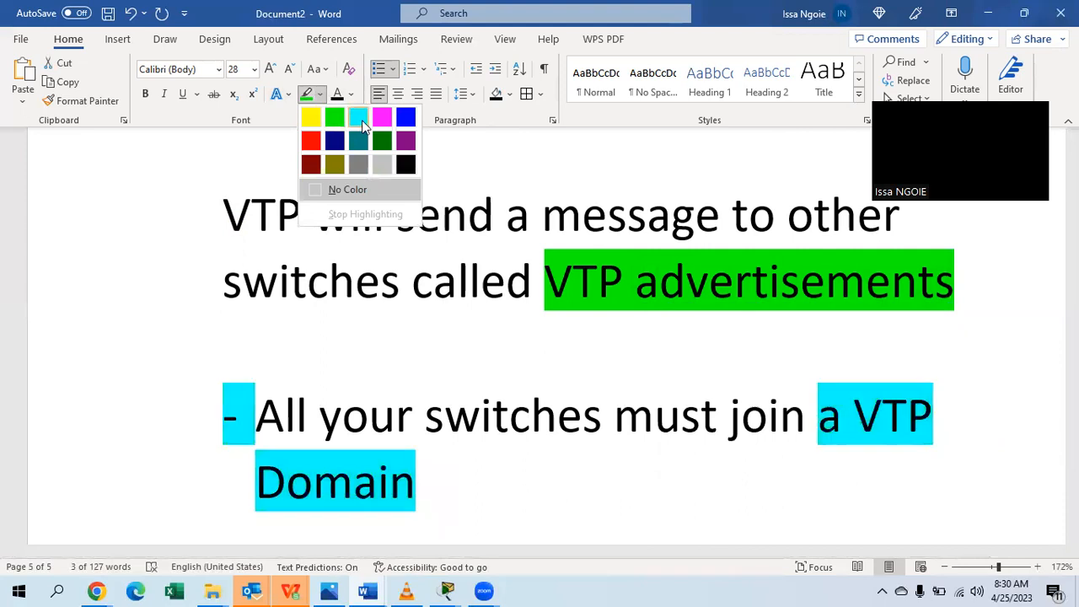
left_click(362, 120)
left_click(497, 510)
scroll(494, 472, "down", 2)
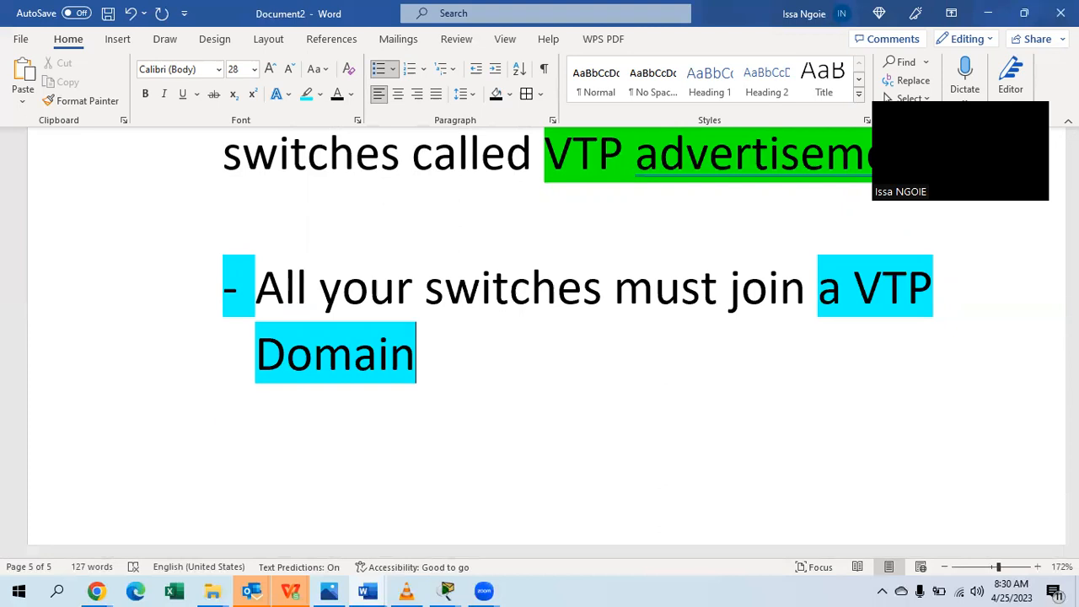
Add the item 'You have to give a domain a name', removing its turquoise highlight and highlighting 'a name' yellow.
key("Return")
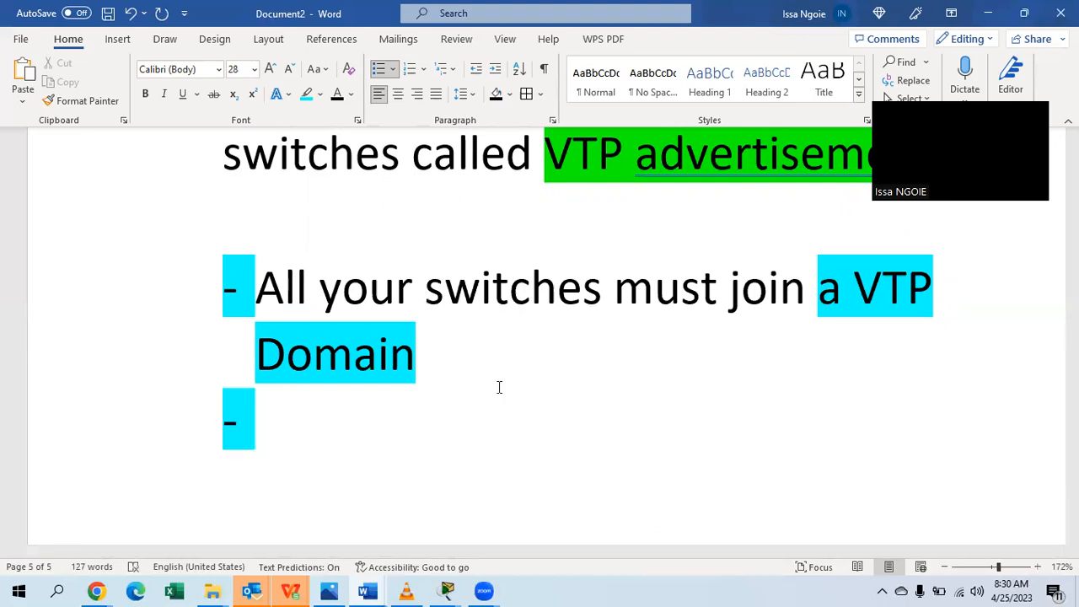
type("You ")
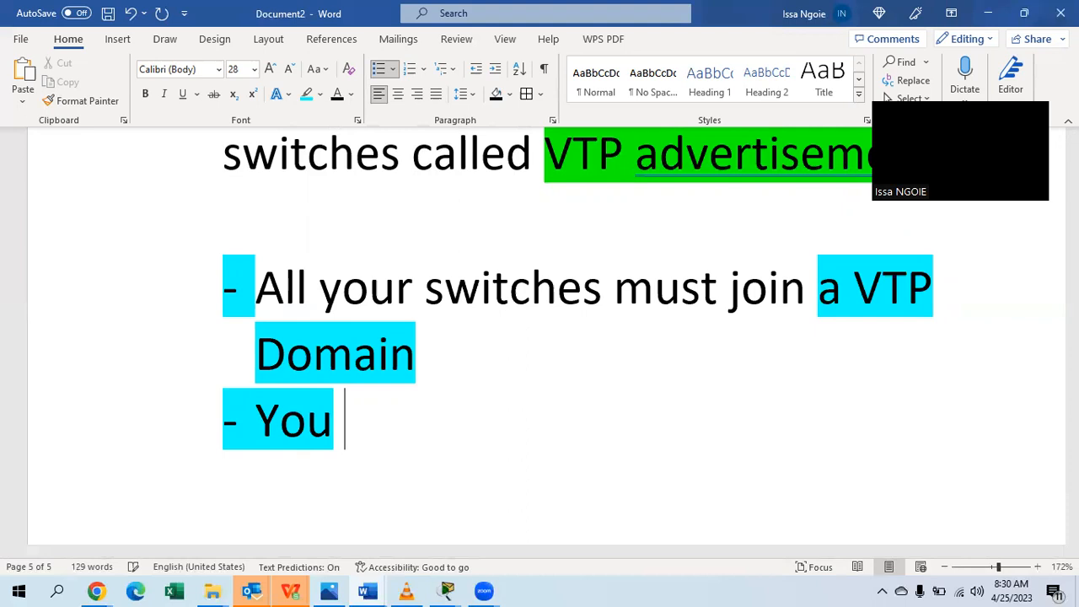
type("have to give ")
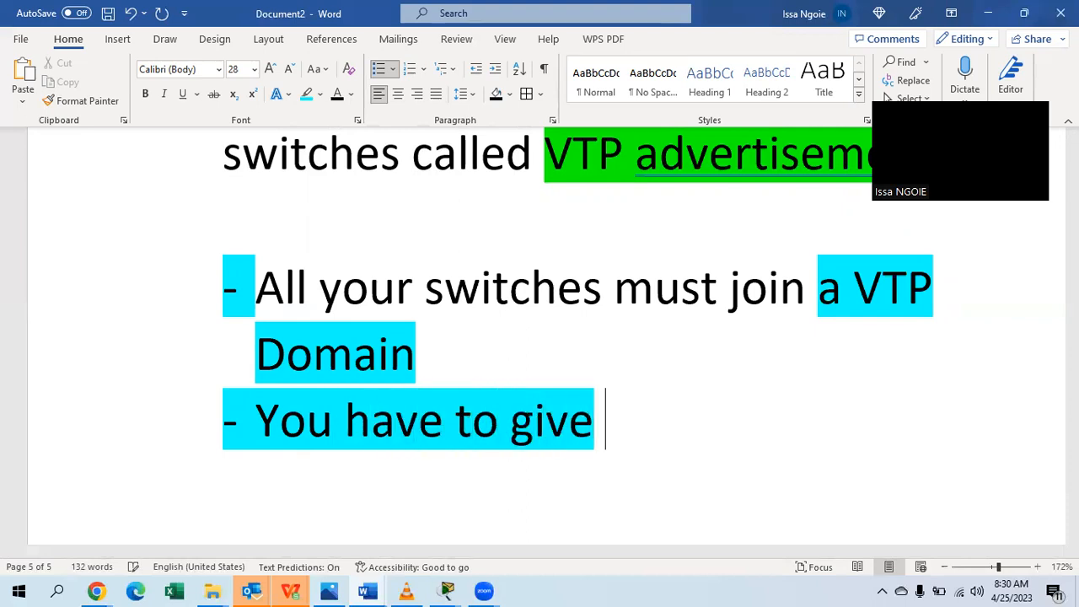
type("a d")
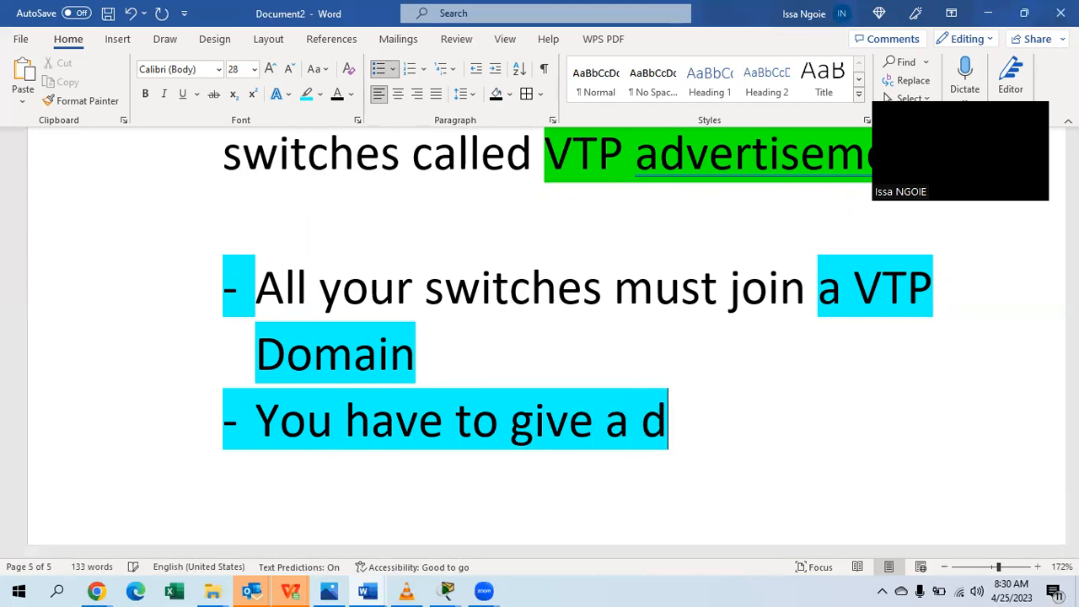
type("omain a n")
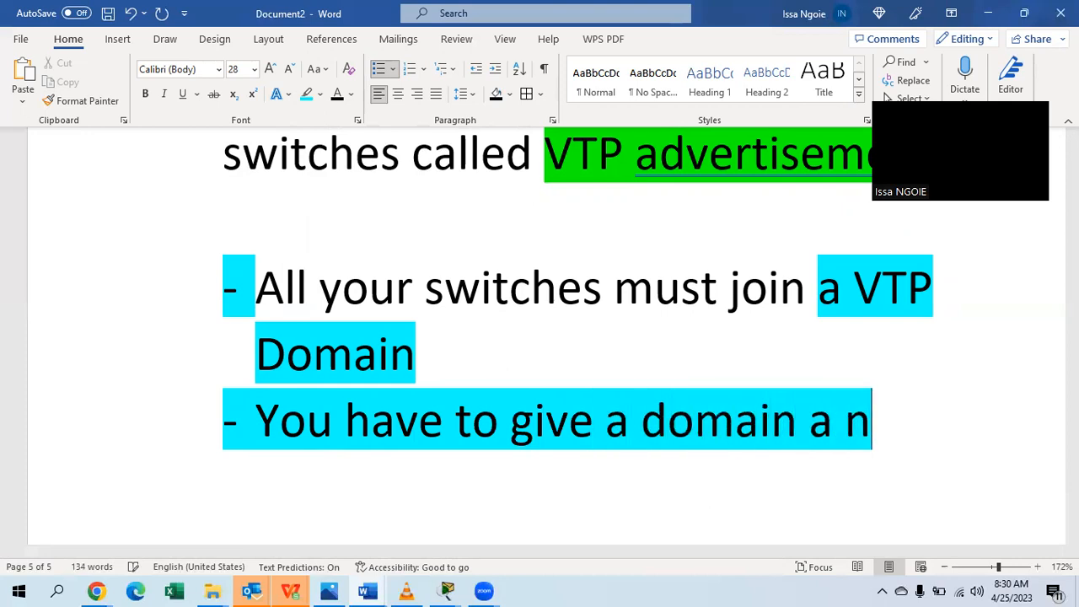
type("ame")
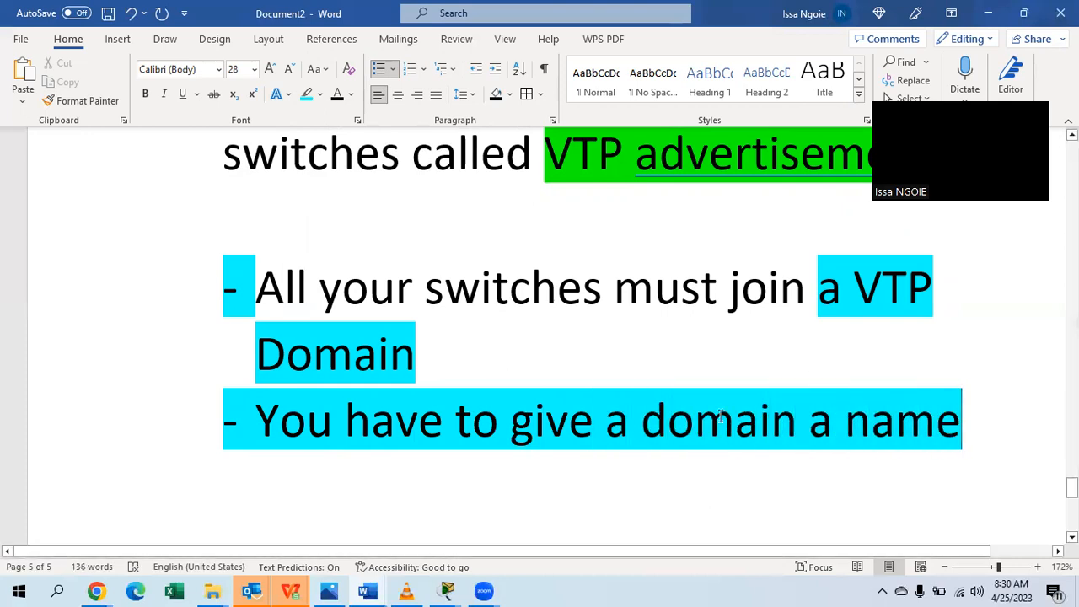
triple_click(720, 415)
left_click(320, 95)
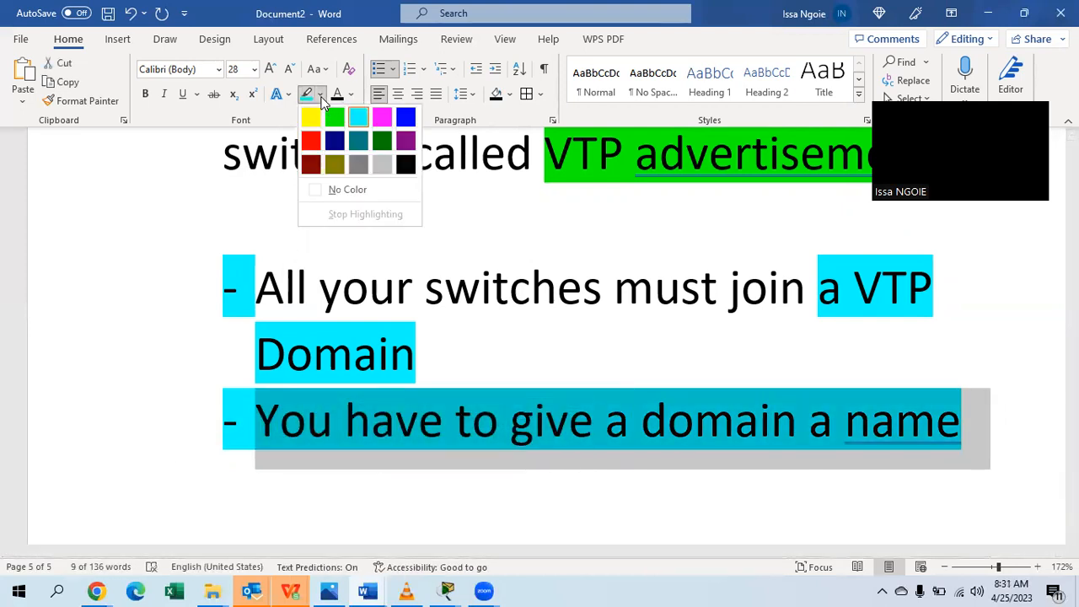
left_click(368, 188)
key("Left")
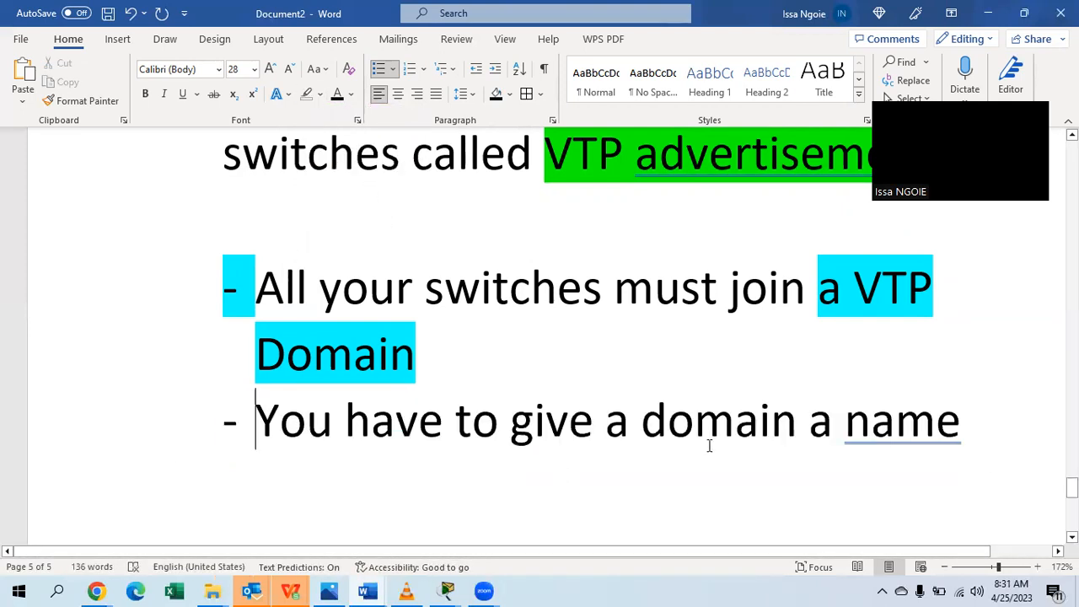
left_click(643, 426)
left_click_drag(808, 422, 961, 423)
left_click(321, 94)
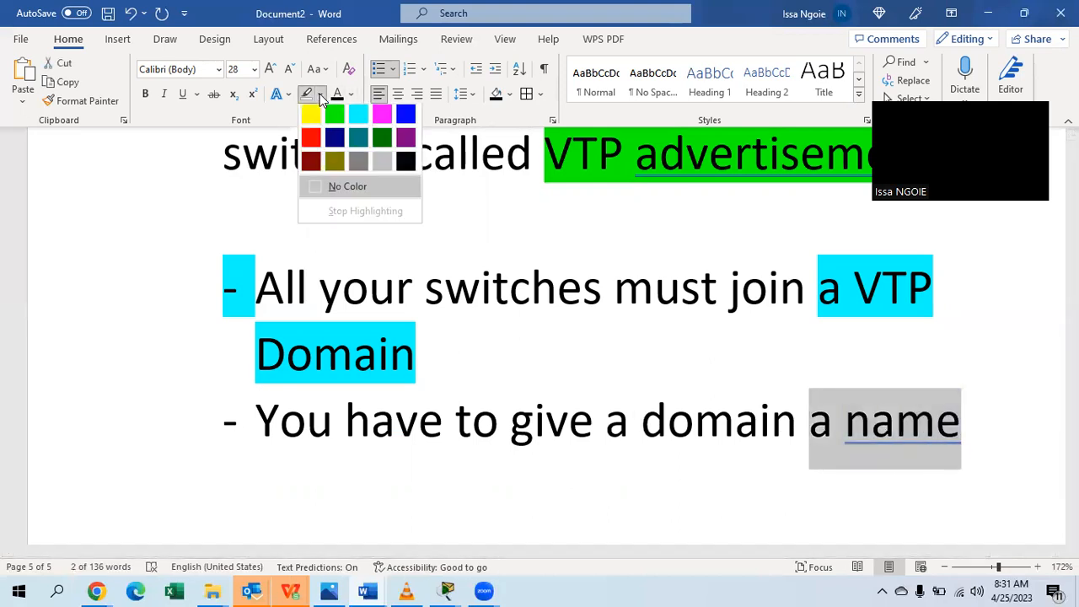
left_click(311, 114)
left_click(455, 419)
scroll(450, 482, "down", 1)
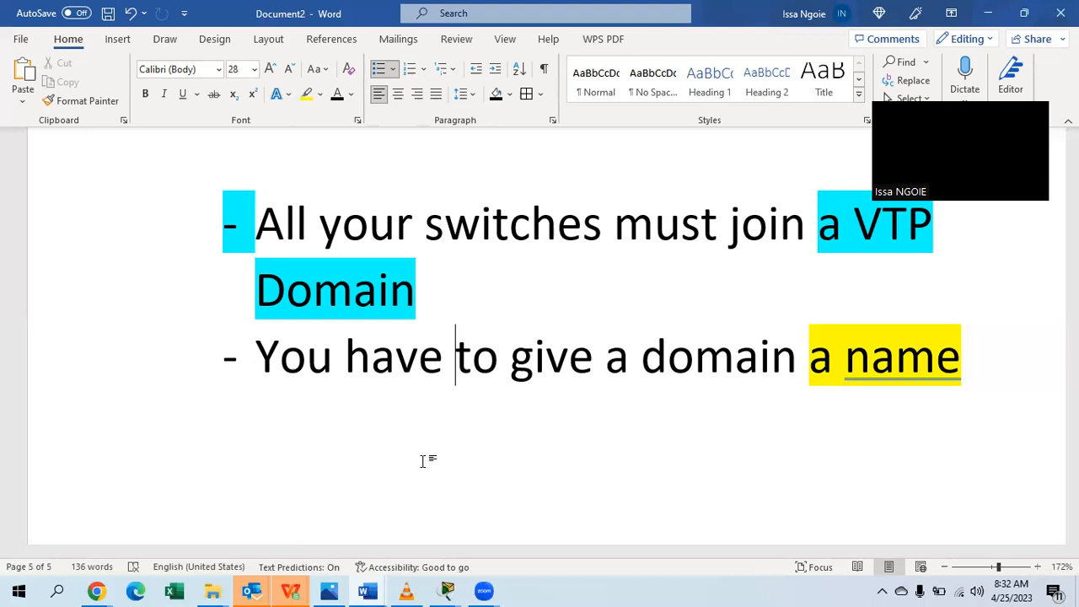
Add the bullet 'a switch can only belong in a single domain' with 'single domain' highlighted yellow.
left_click(1006, 357)
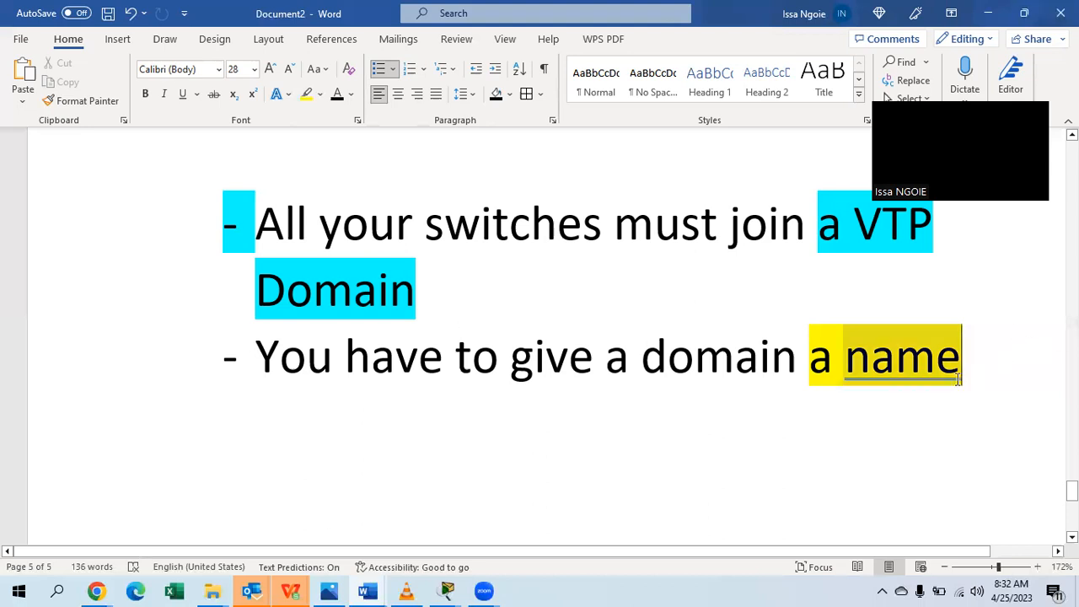
key("Return")
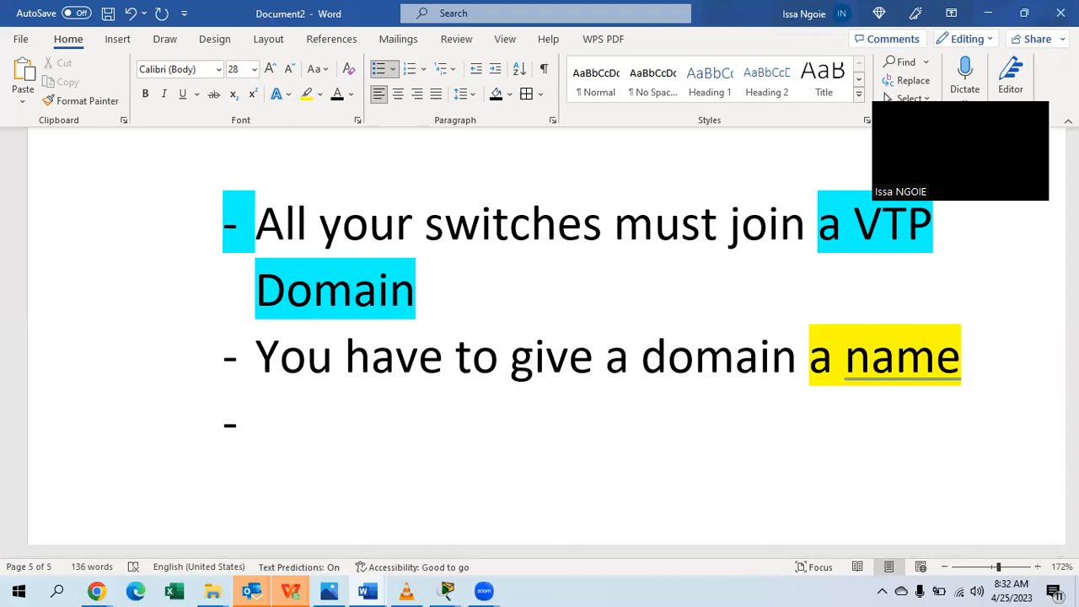
type("a switch can ")
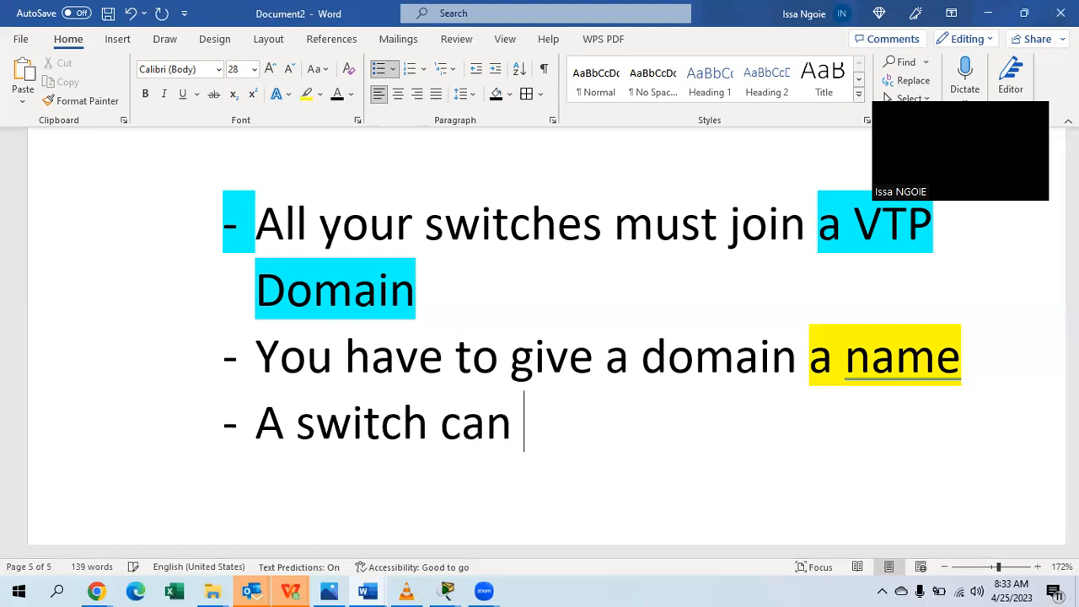
type("only belong")
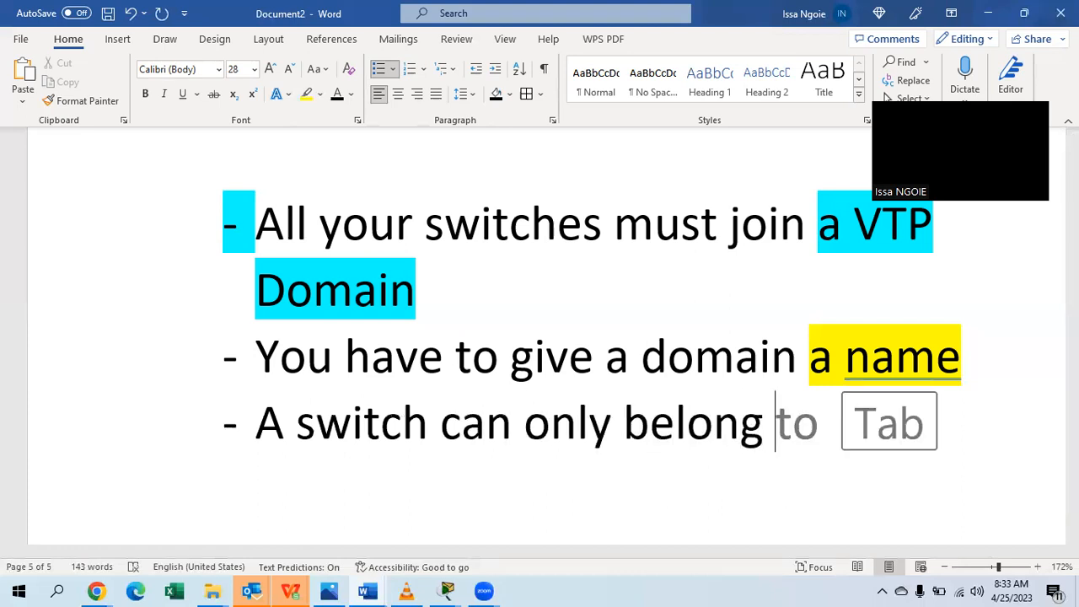
type(" in a sing")
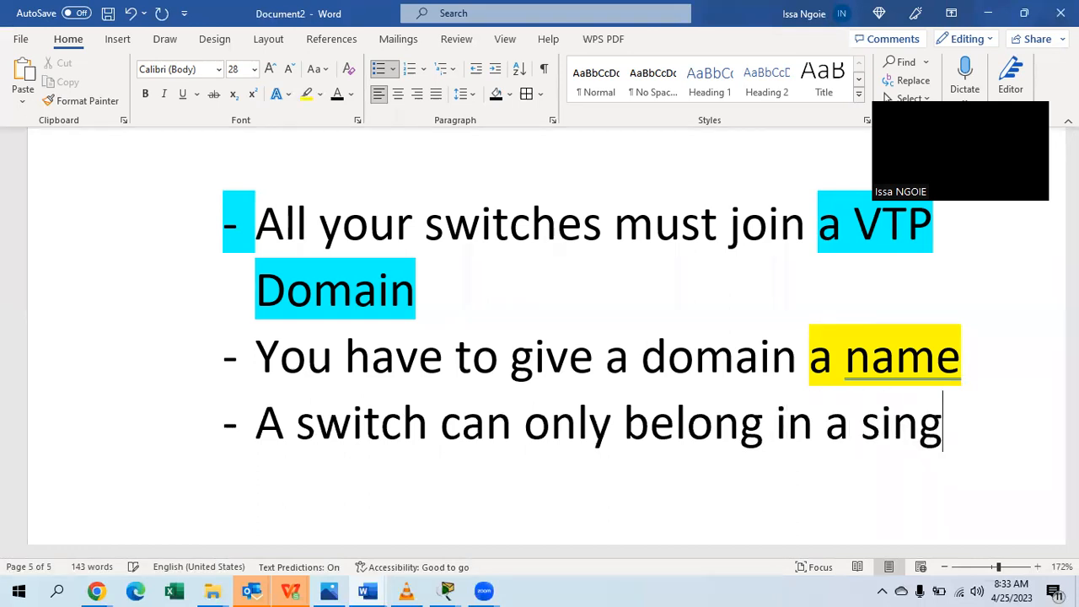
type("le domain")
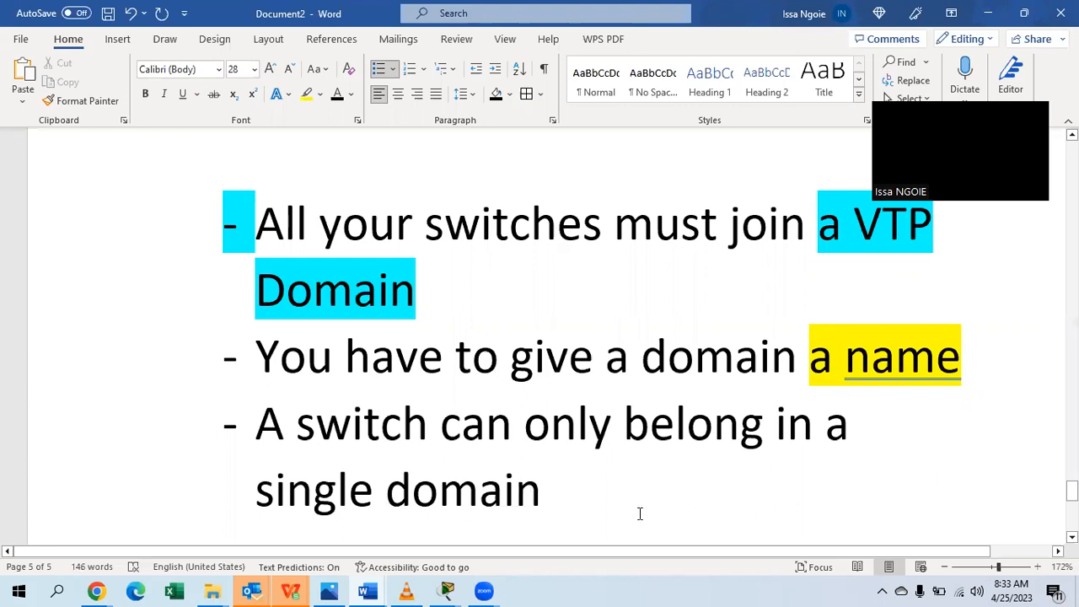
left_click_drag(638, 511, 283, 515)
left_click(308, 94)
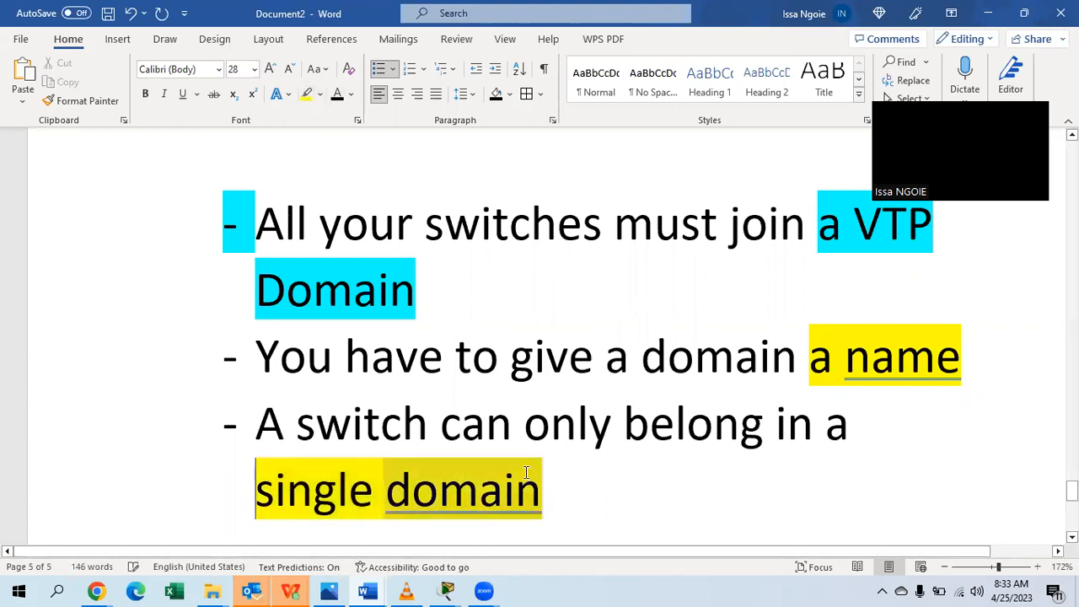
scroll(548, 485, "down", 2)
scroll(563, 489, "down", 2)
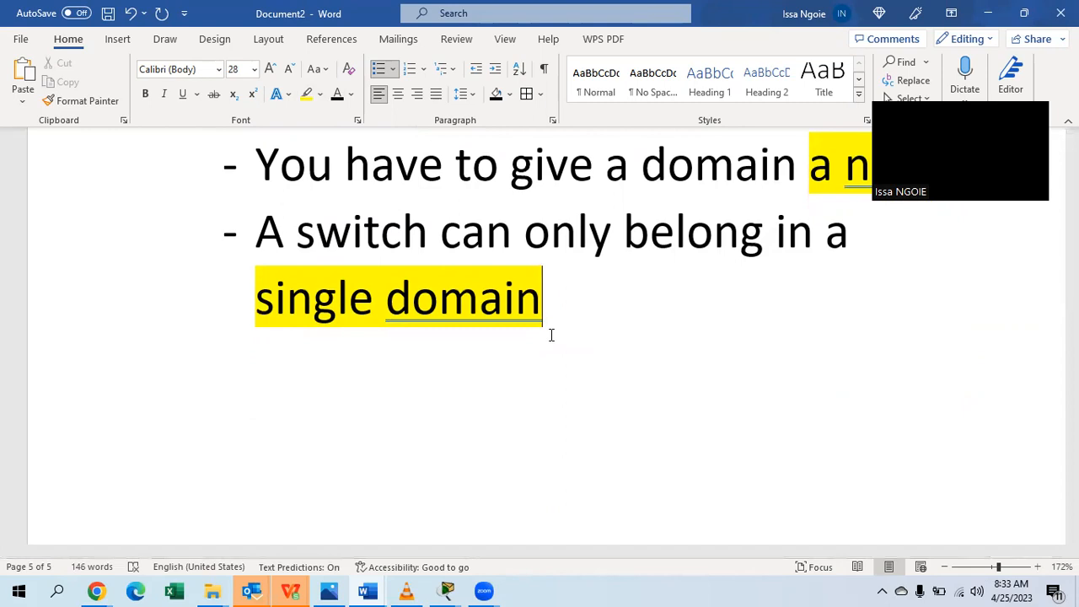
key("Return")
Add the bullet 'Vtp version : 1,2 and 3'.
type("vtp ")
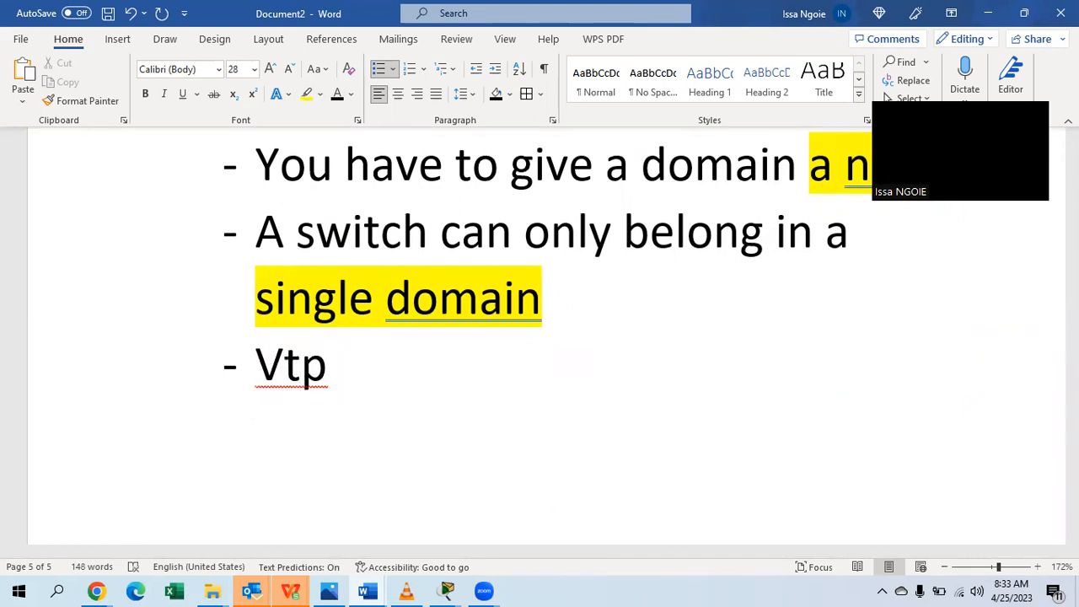
type("cersion ")
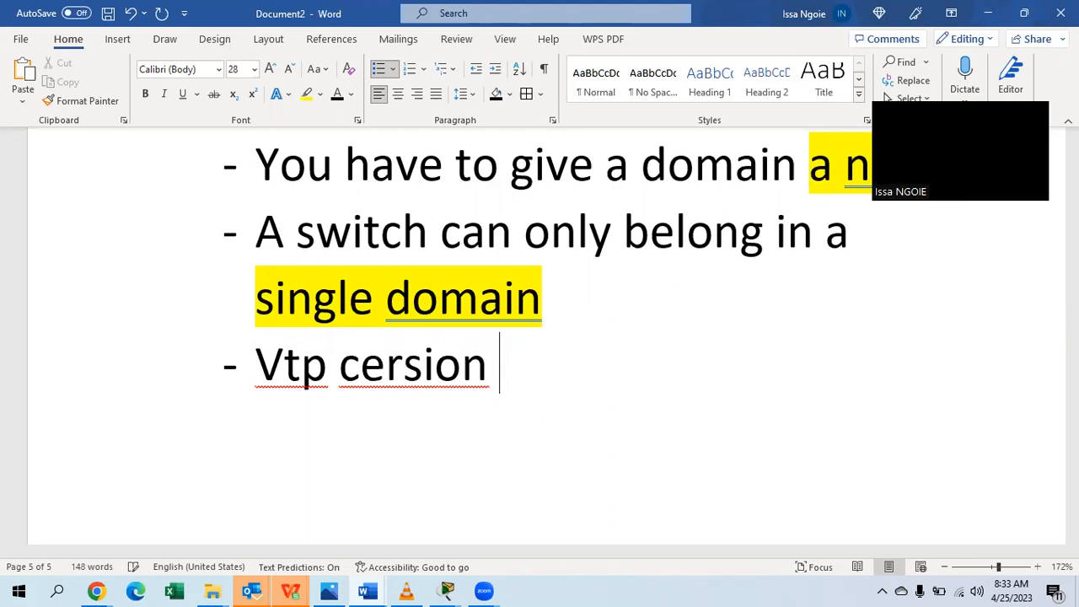
type(": 1")
key("BackSpace")
key("BackSpace")
key("BackSpace")
key("BackSpace")
key("BackSpace")
key("BackSpace")
key("BackSpace")
key("BackSpace")
key("BackSpace")
key("BackSpace")
key("BackSpace")
type("version ")
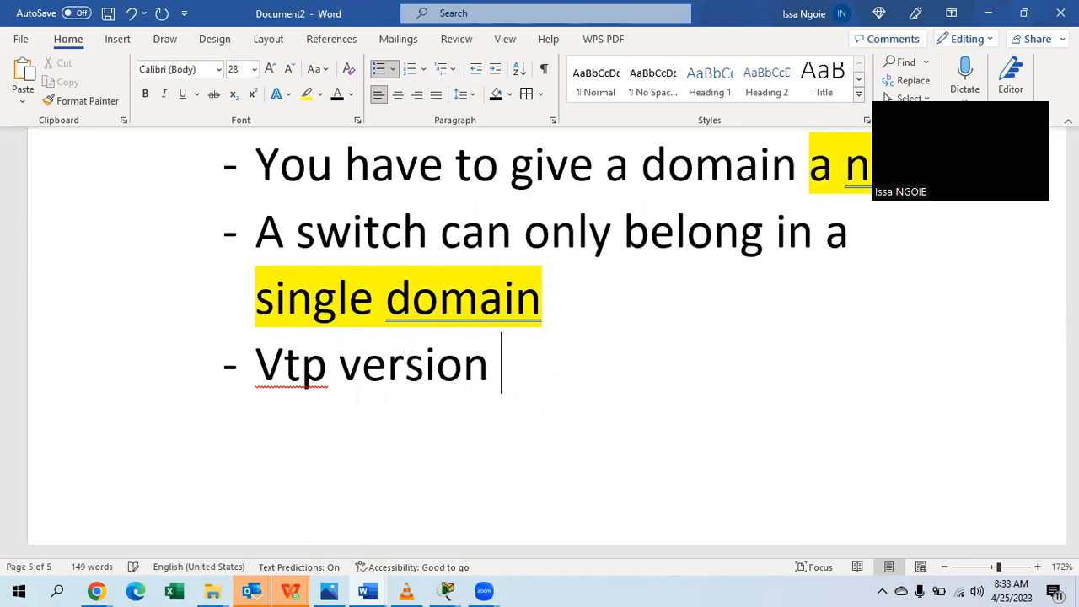
type(": 1,")
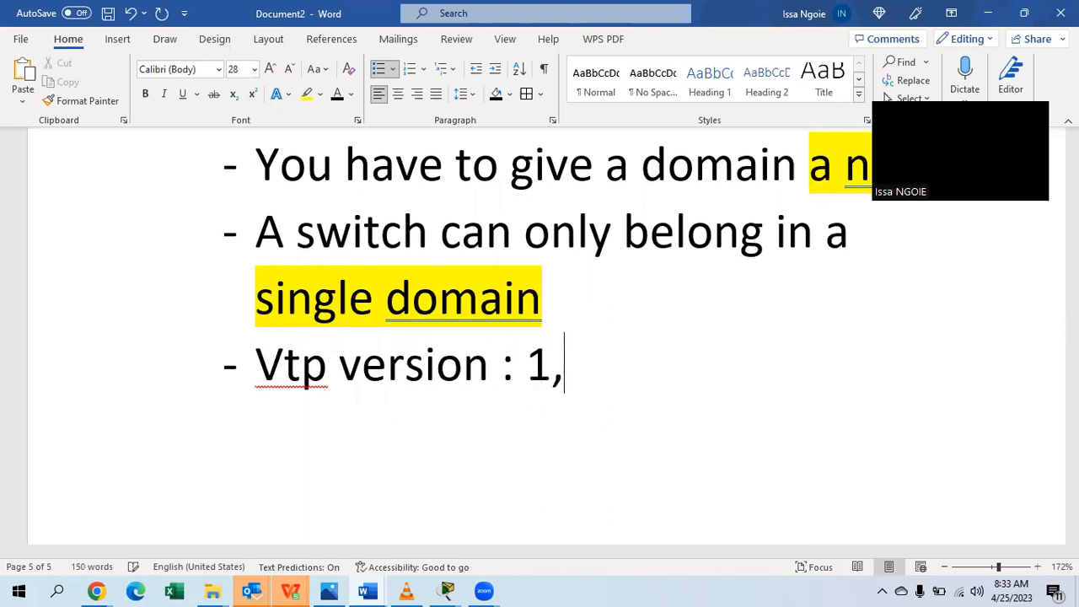
type("2,3")
key("BackSpace")
key("BackSpace")
type("and 3")
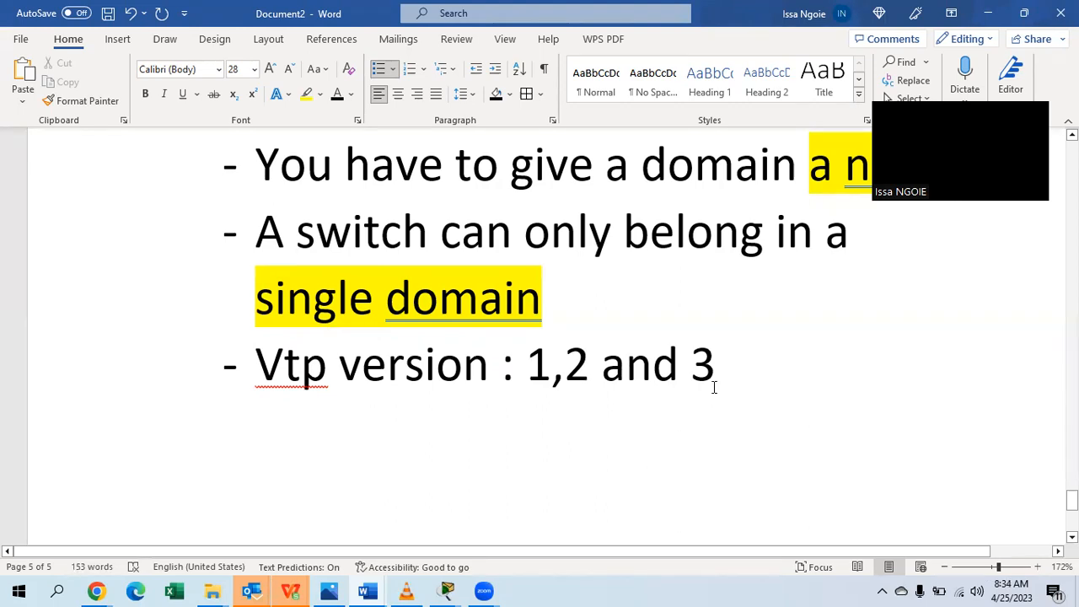
Add the bullet 'VTP Modes:' and start an unbulleted line below it.
key("Return")
type("-")
key("BackSpace")
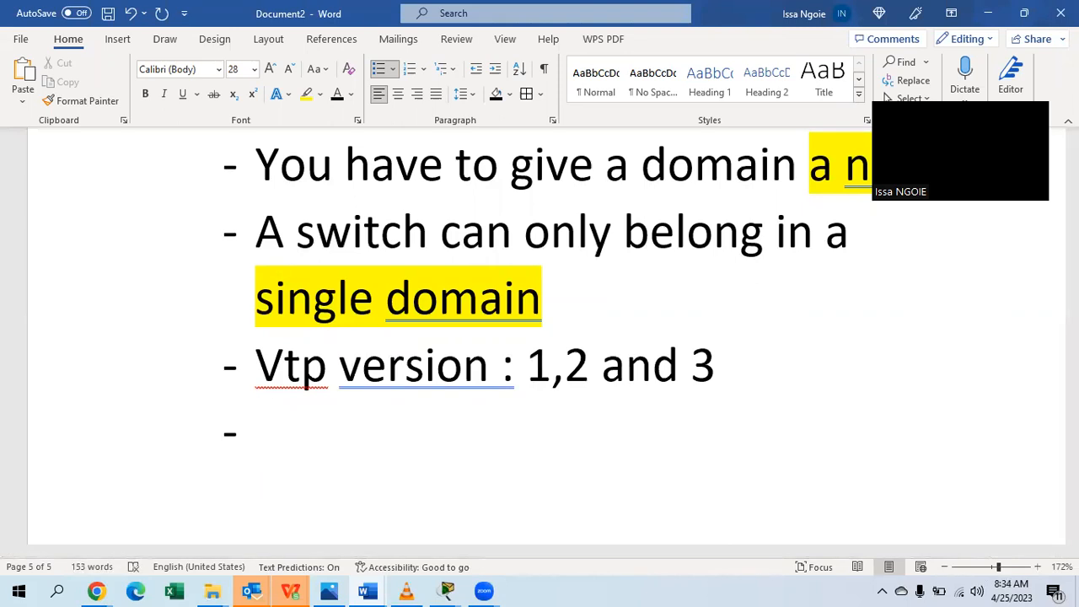
type("VTP ")
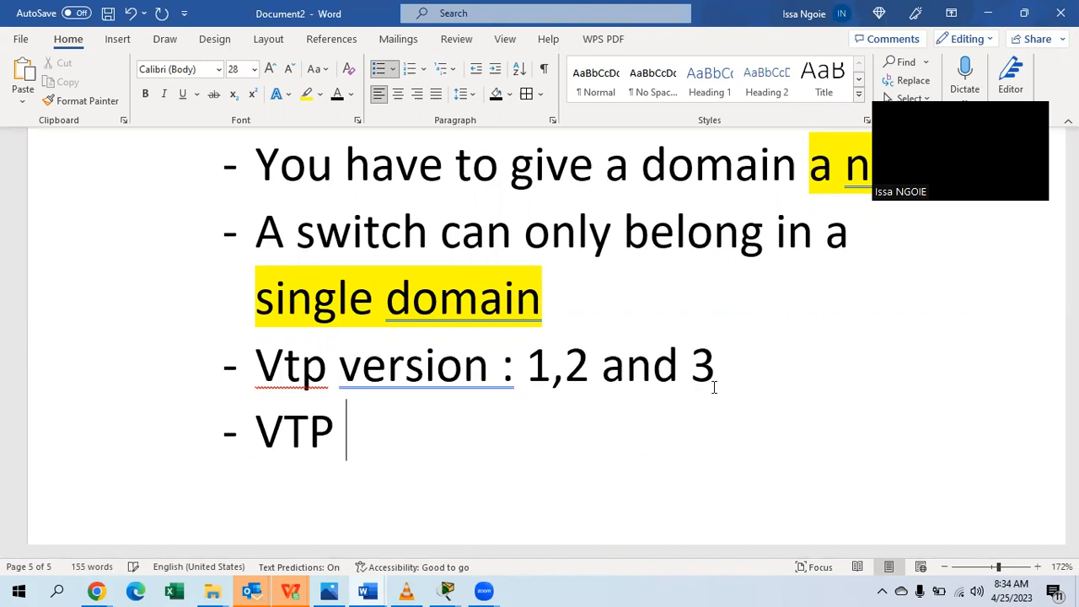
type("Modes")
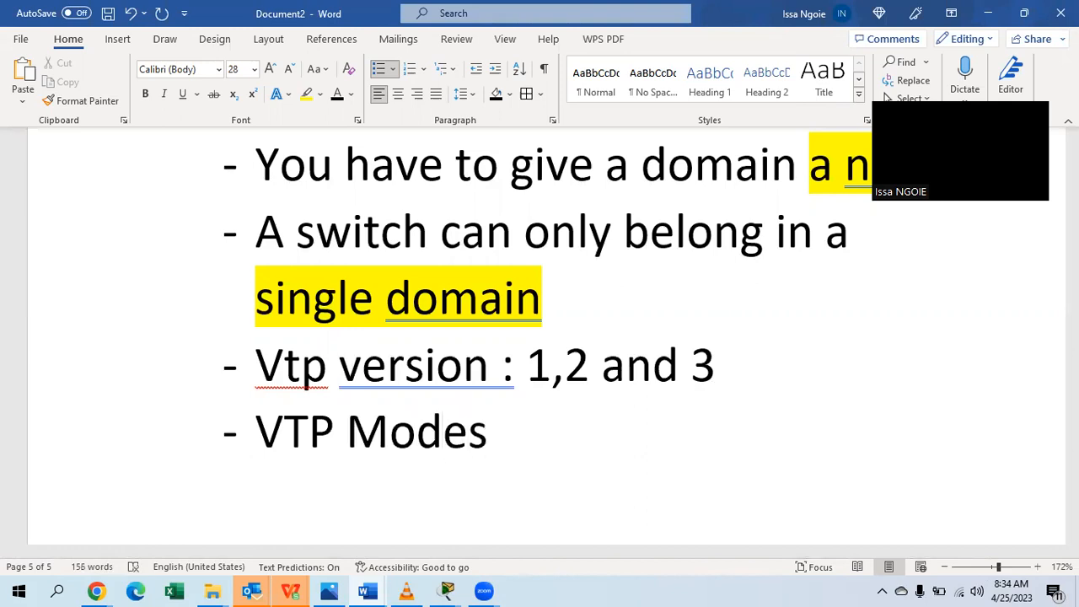
type(":")
key("Return")
key("BackSpace")
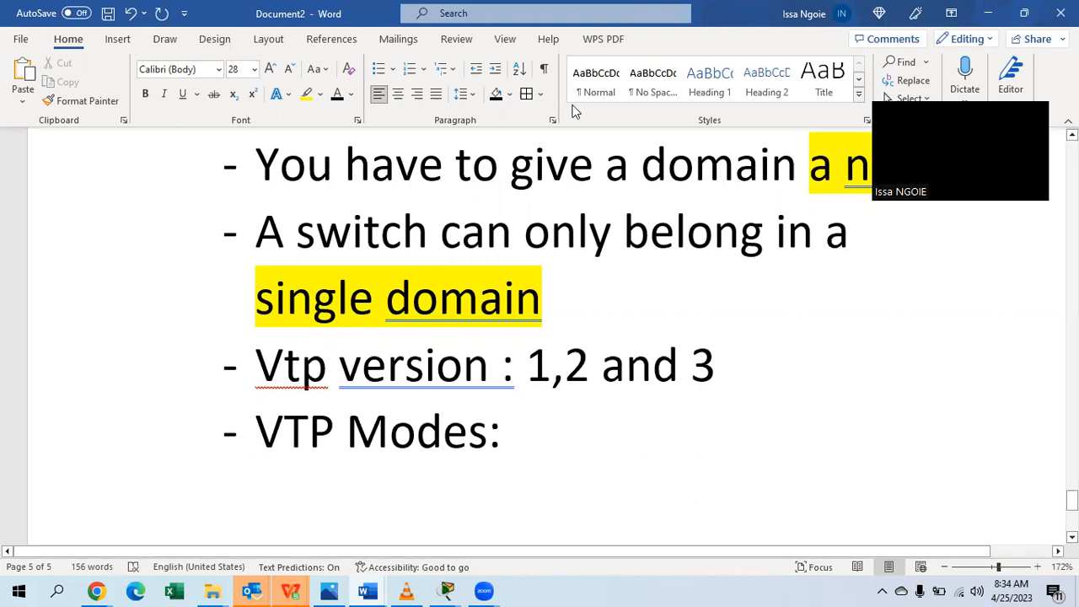
Apply arrow bullets and list 'Server mode', 'client mode' and 'transparent mode' beneath VTP Modes.
left_click(392, 69)
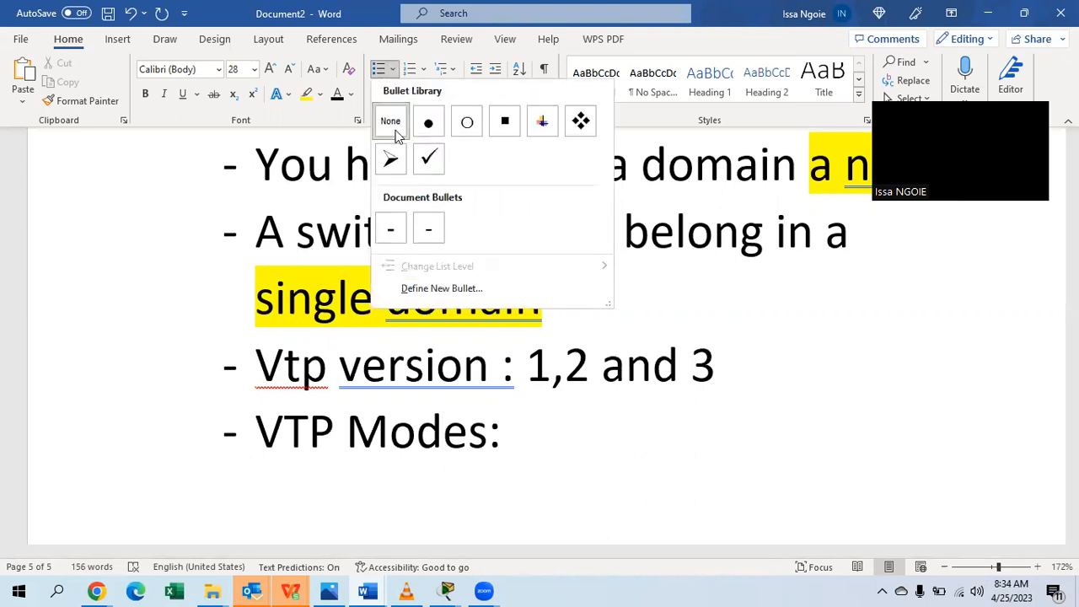
left_click(388, 154)
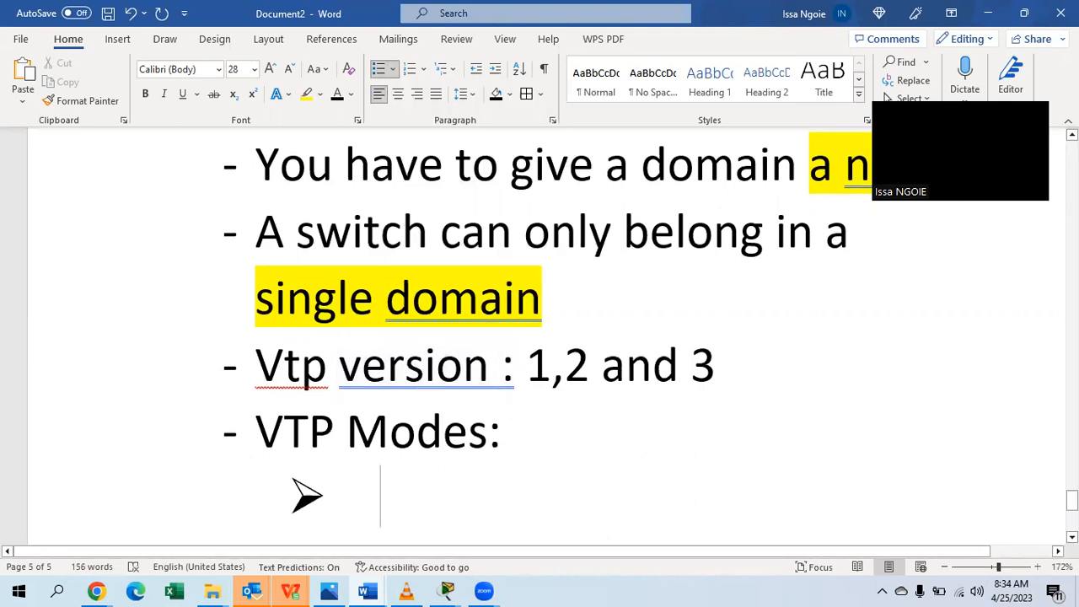
type("Server mode")
key("Return")
type("client ")
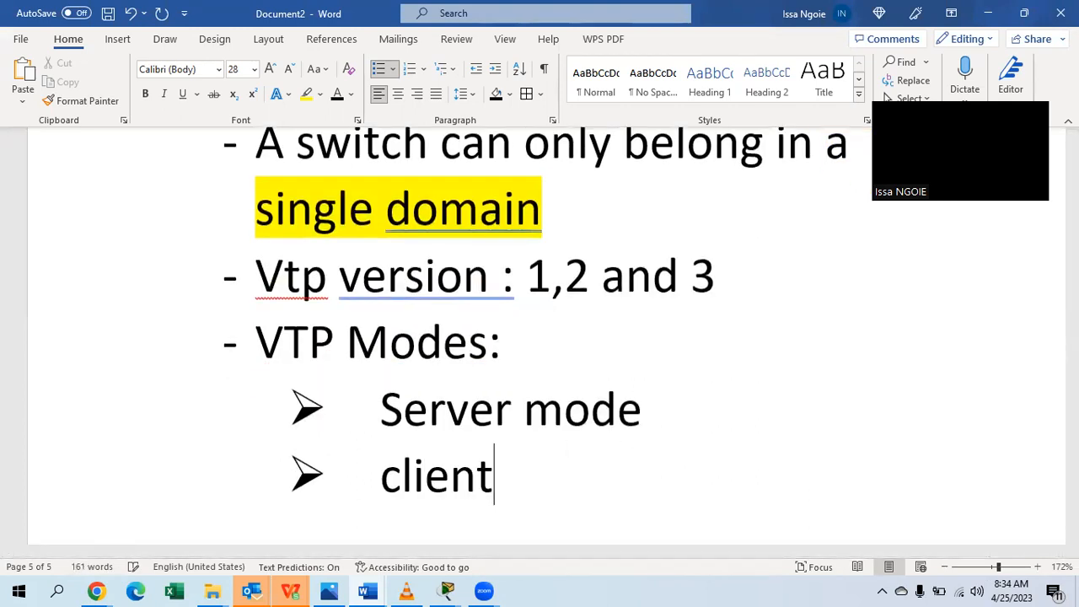
type("mode")
key("Return")
type("transpare")
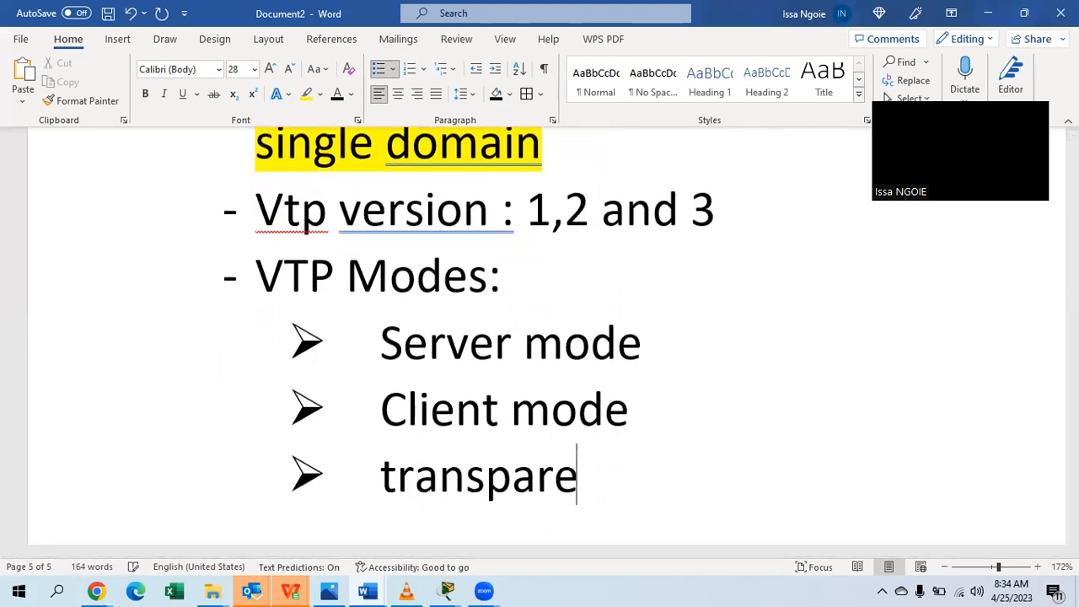
type("nt mode")
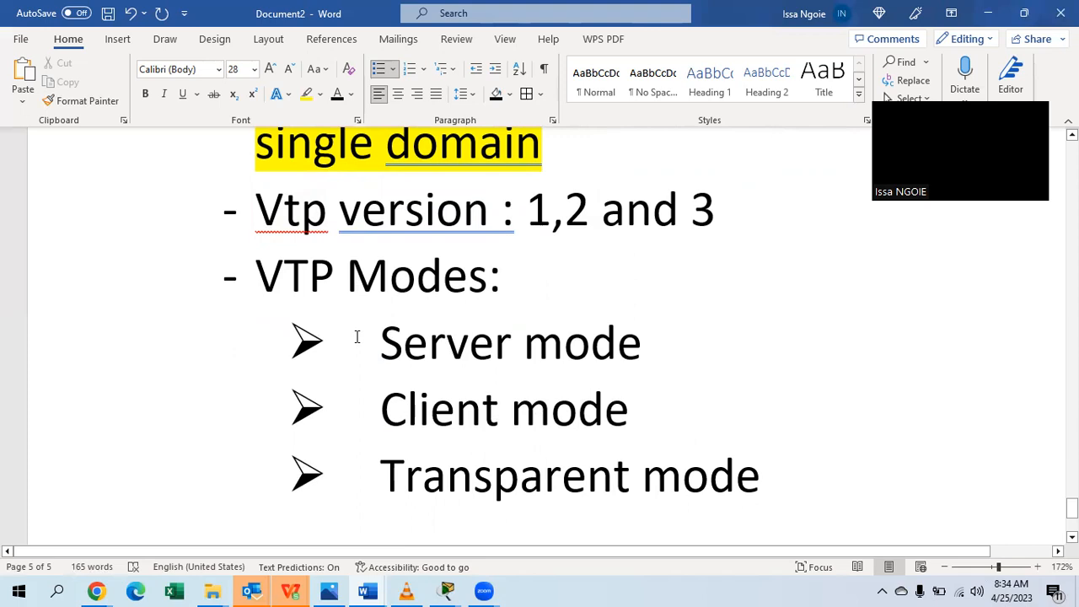
left_click_drag(380, 339, 671, 344)
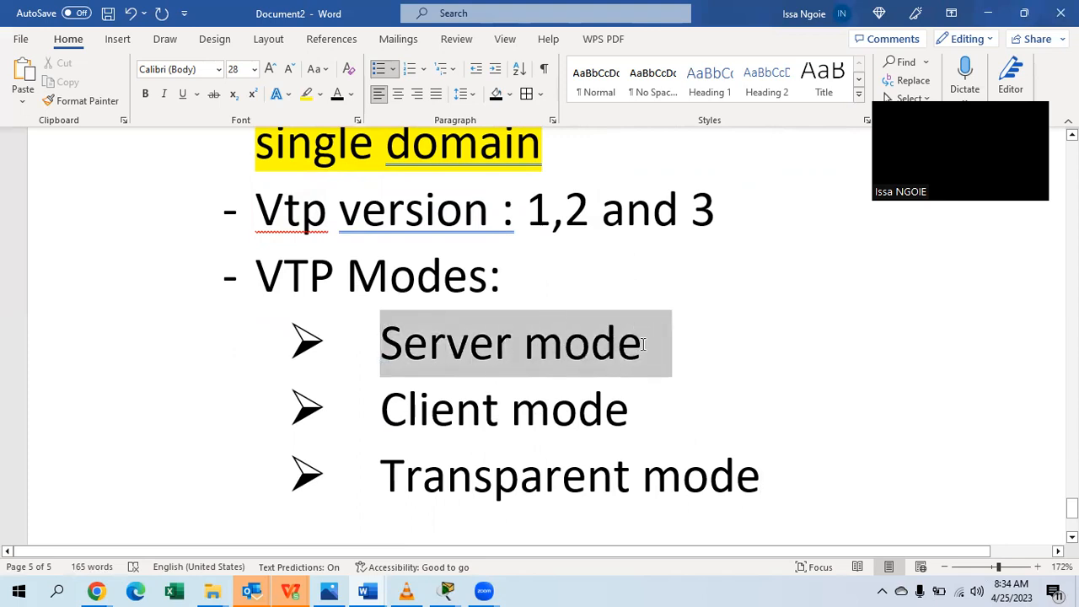
left_click_drag(653, 414, 458, 431)
left_click_drag(787, 481, 450, 496)
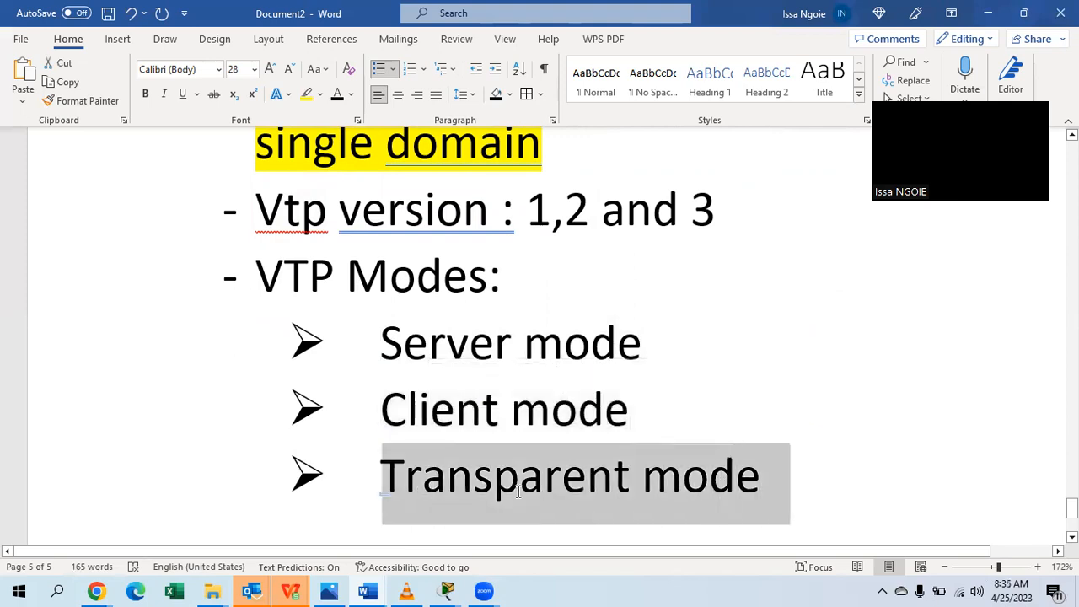
Describe Server mode as ': create vlan,update,....delete' and Client mode as ': you cannot create,delete,....'.
left_click(659, 341)
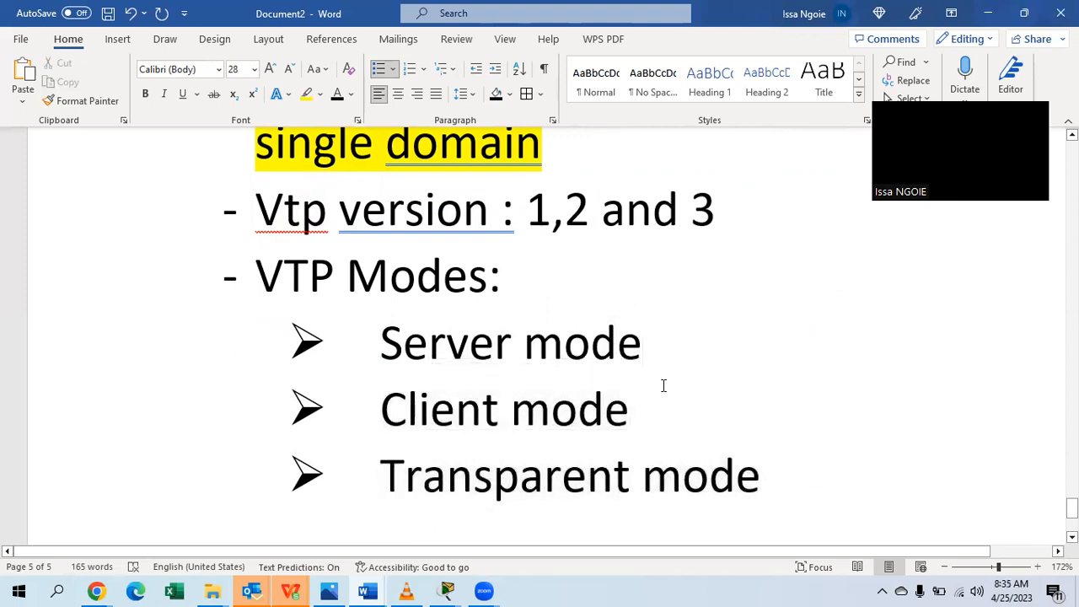
type(": ")
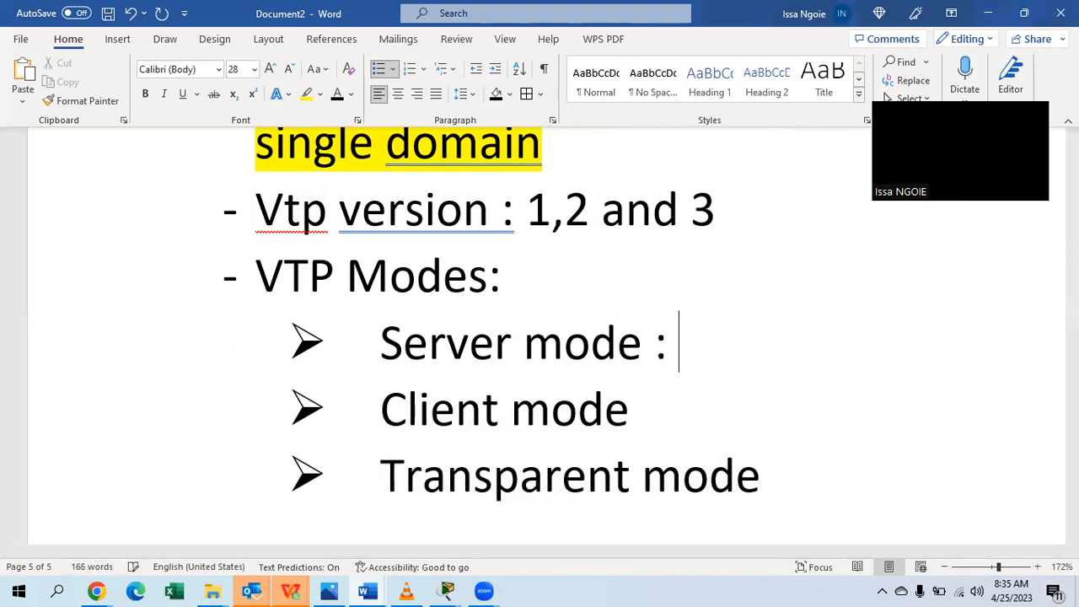
type("create vlan,up")
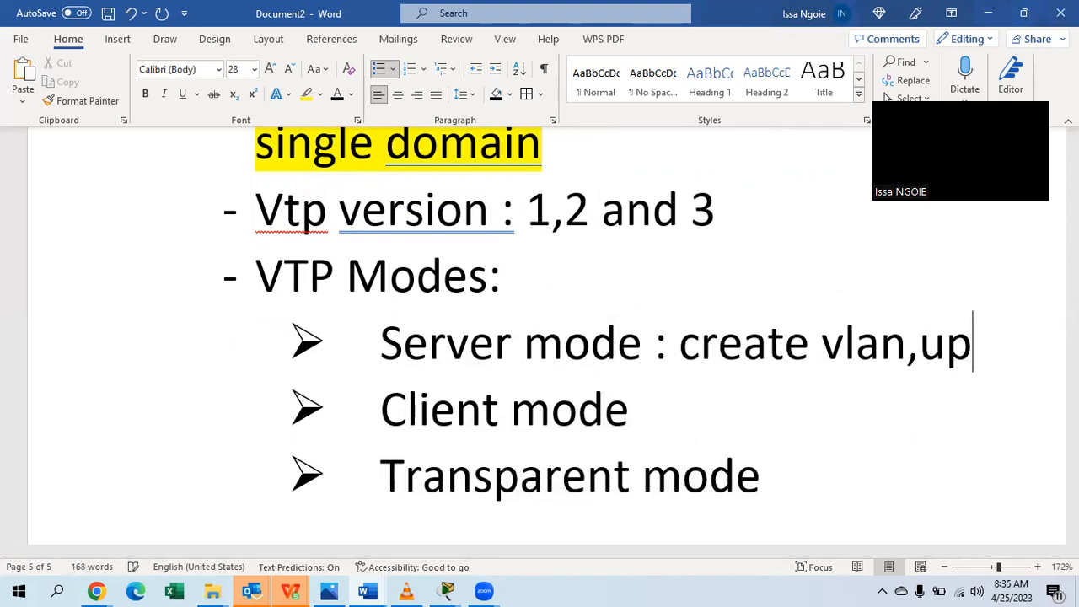
type("date,....")
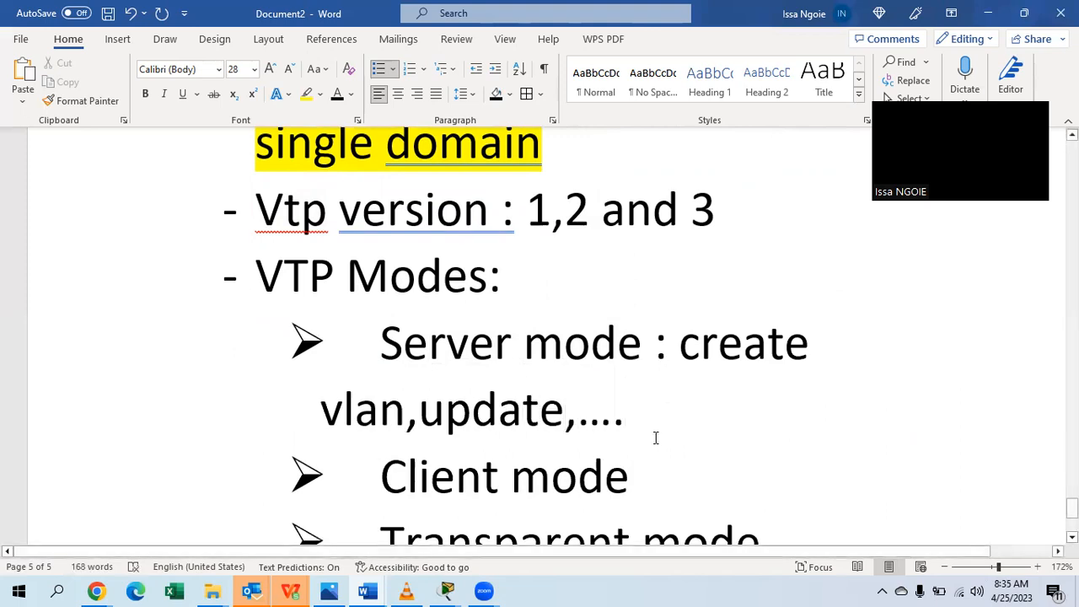
type("dele")
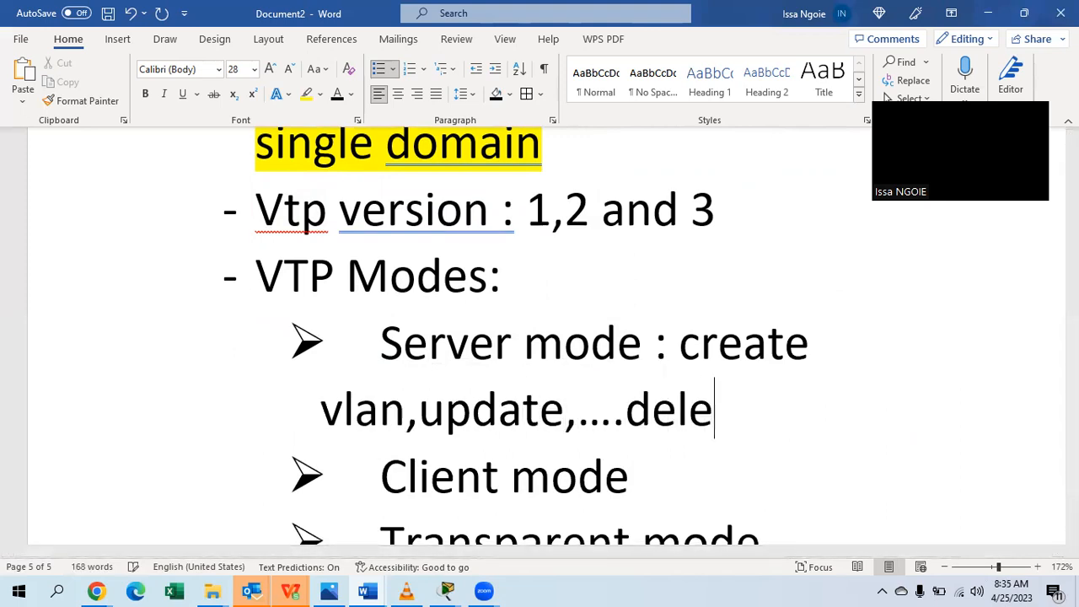
type("te")
left_click(665, 470)
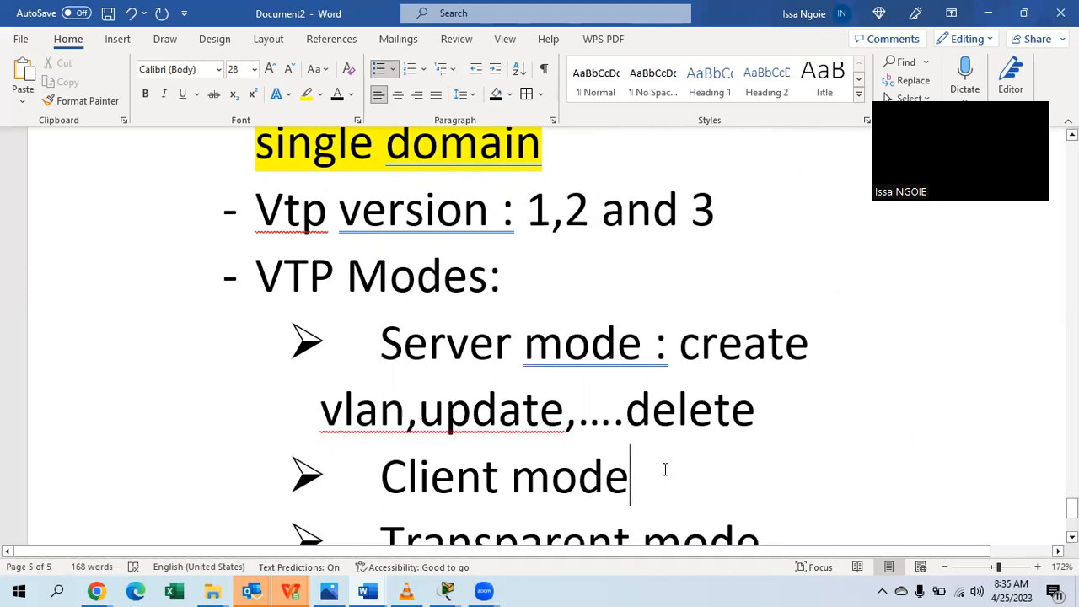
type(": yo")
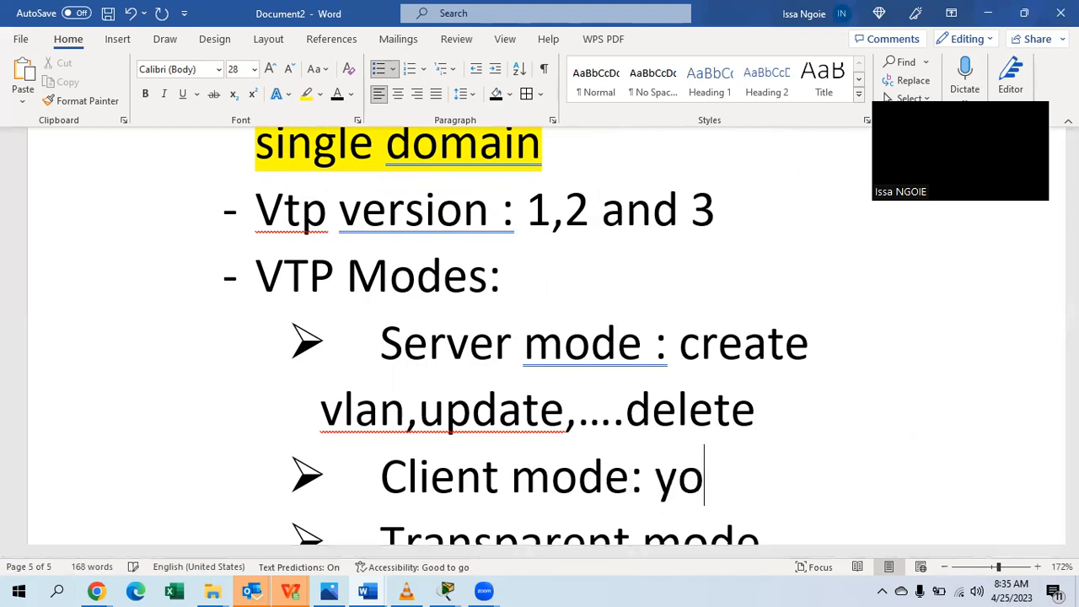
type("u cannot ")
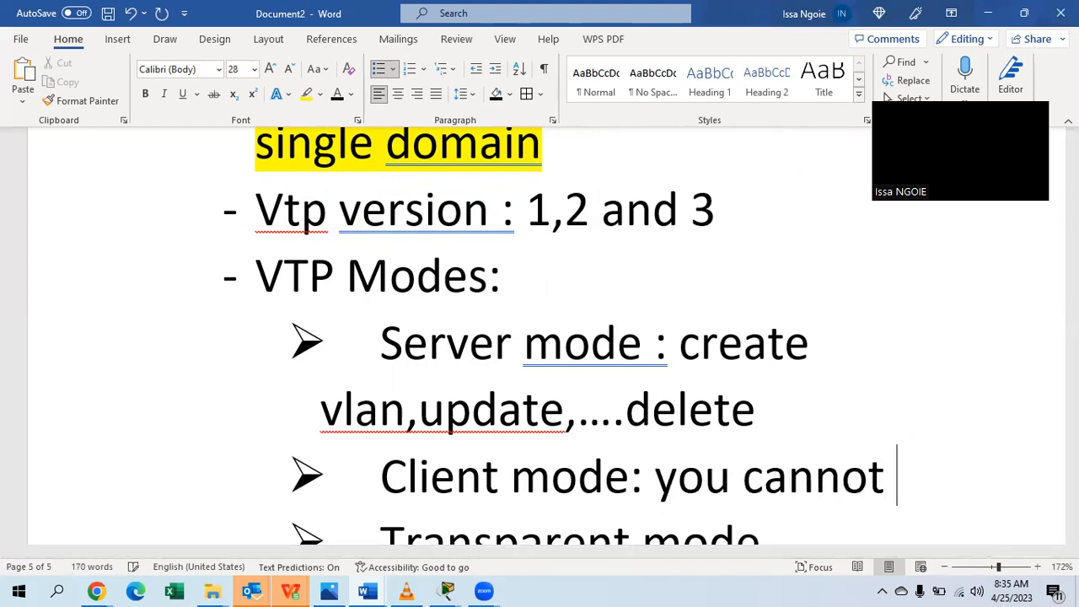
type("create,")
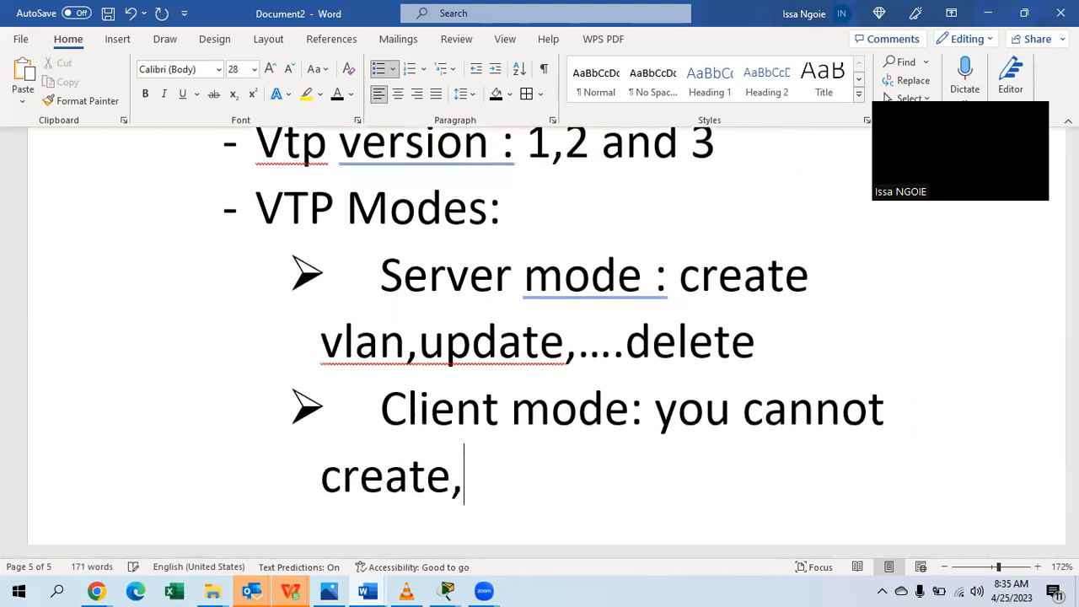
type("del")
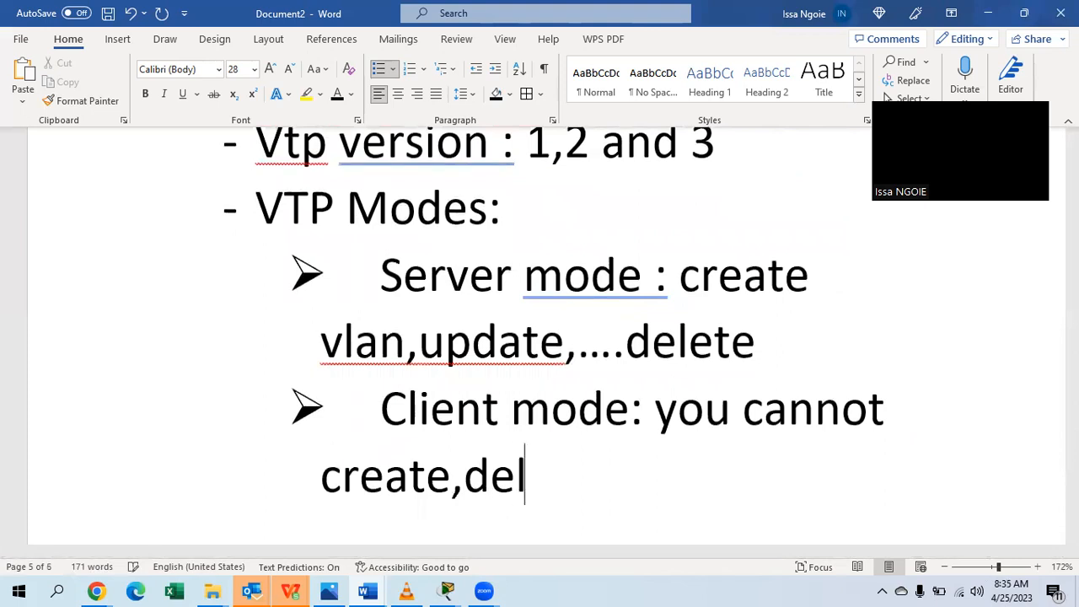
type("ete,....")
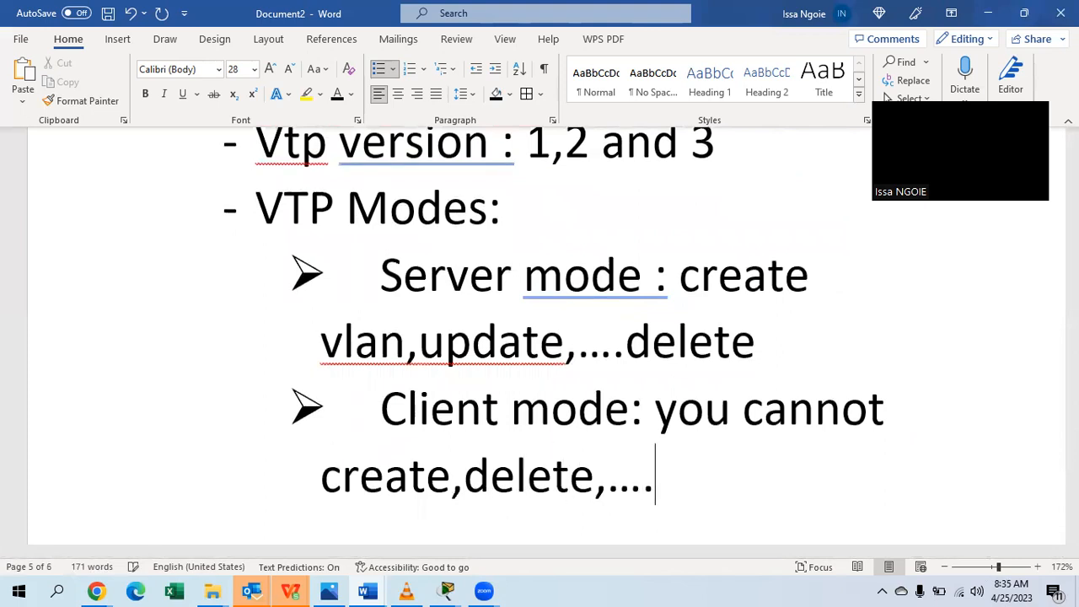
scroll(539, 338, "down", 5)
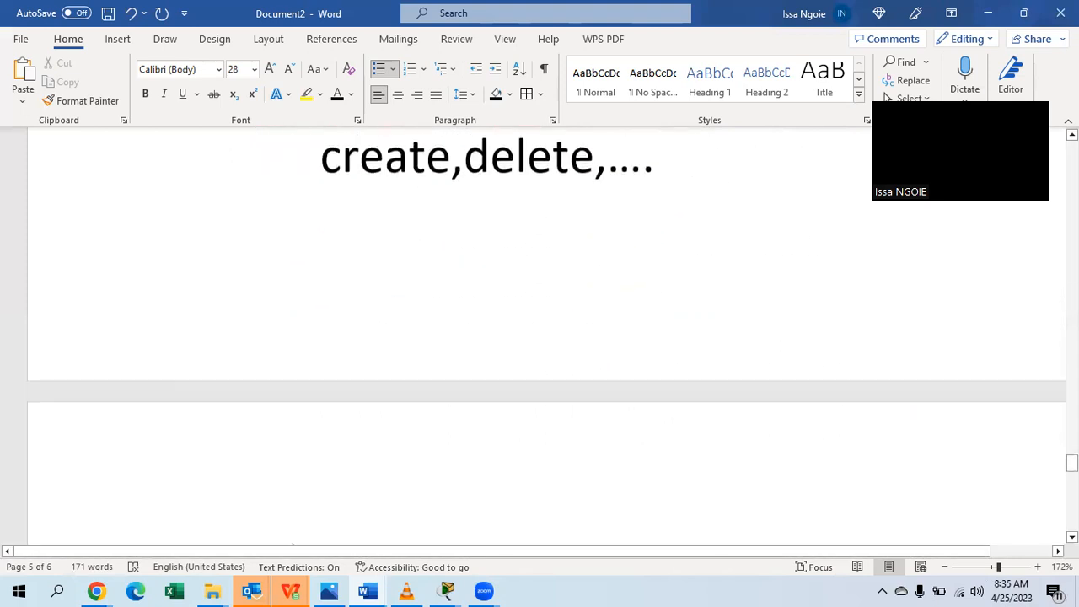
Append ': transferring or passing through' to the Transparent mode bullet.
left_click(769, 373)
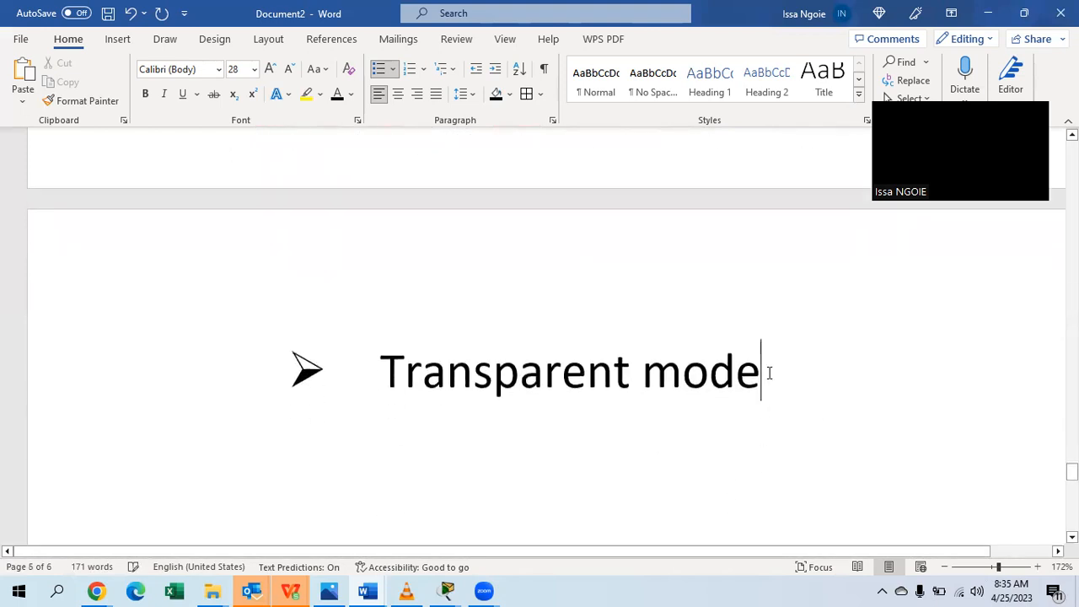
type(":")
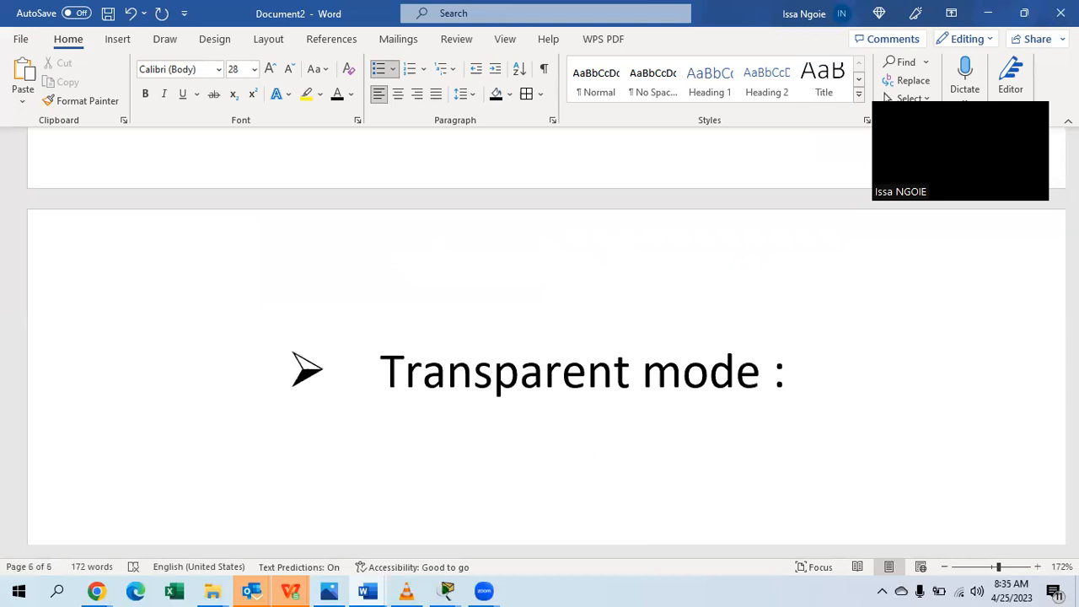
type("transferring or ")
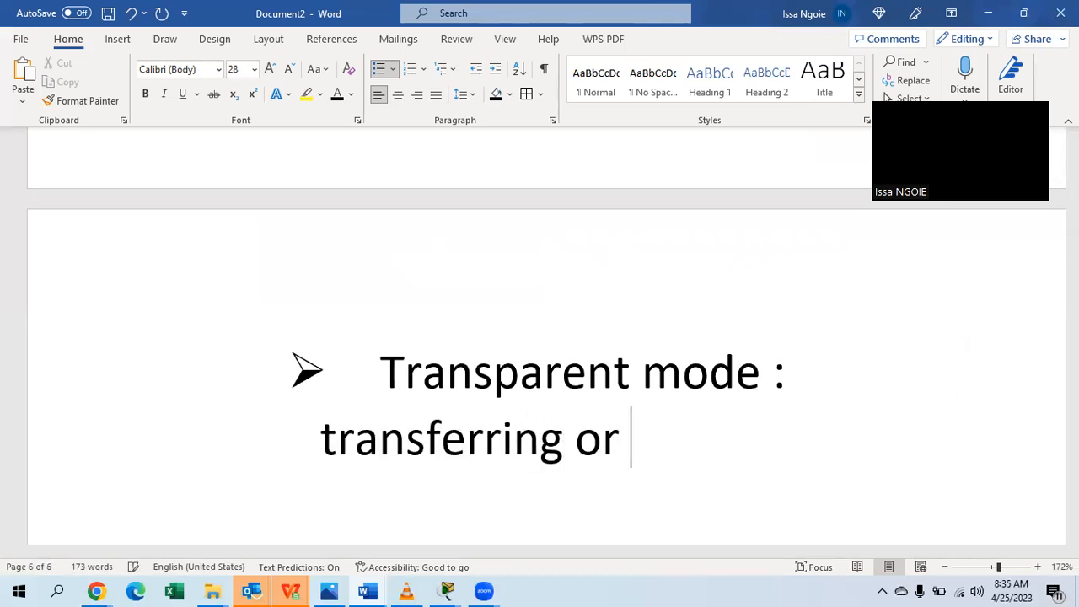
type("passing th")
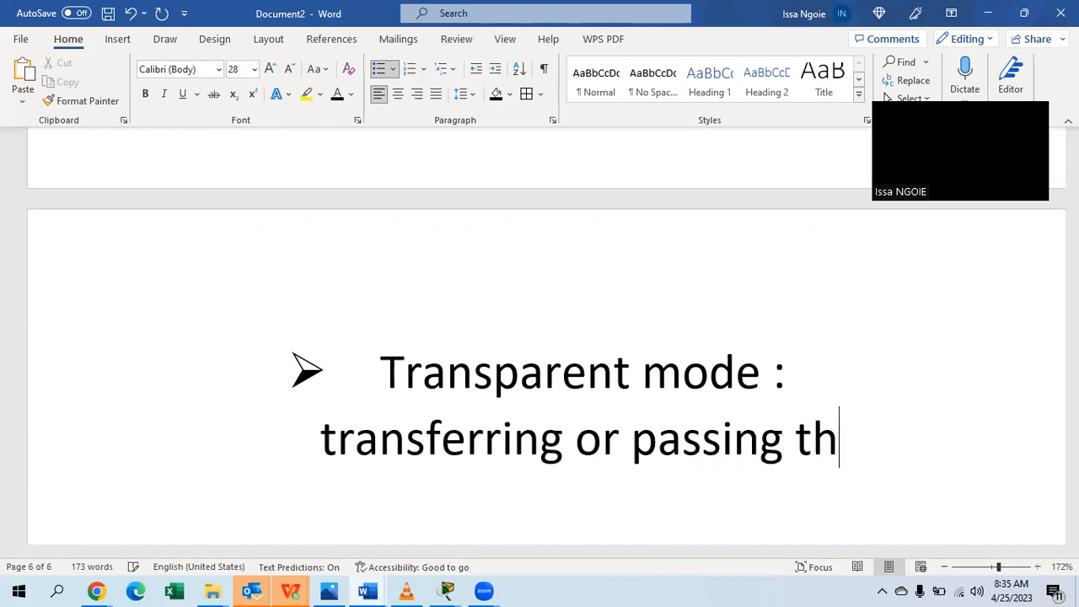
type("rough")
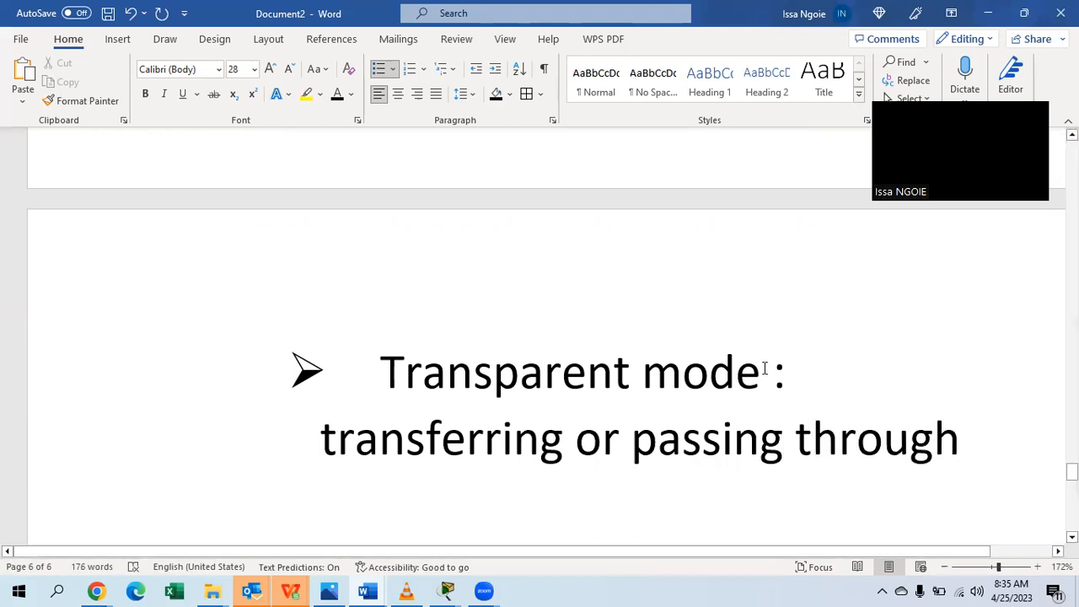
scroll(767, 371, "up", 5)
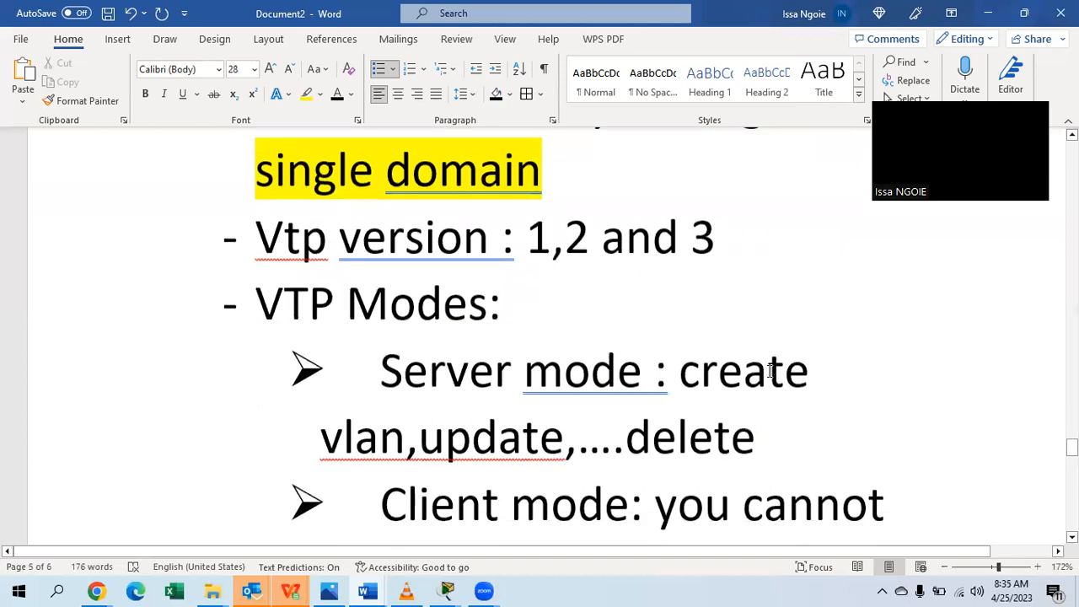
Append an 's' so the Word Server mode bullet reads 'vlans', then return to Packet Tracer.
scroll(769, 370, "down", 2)
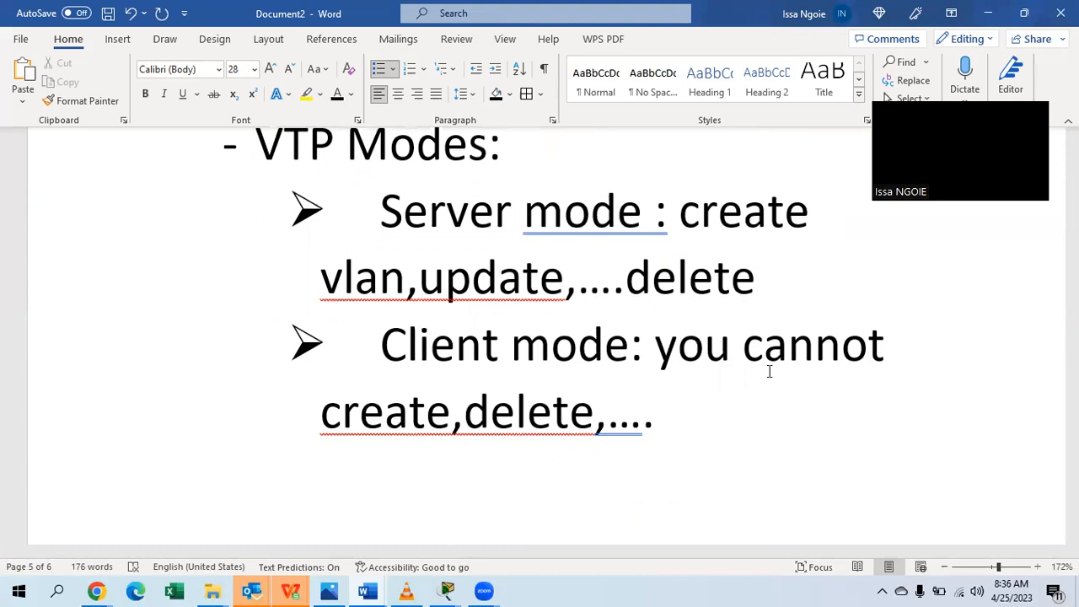
left_click(407, 278)
type("s")
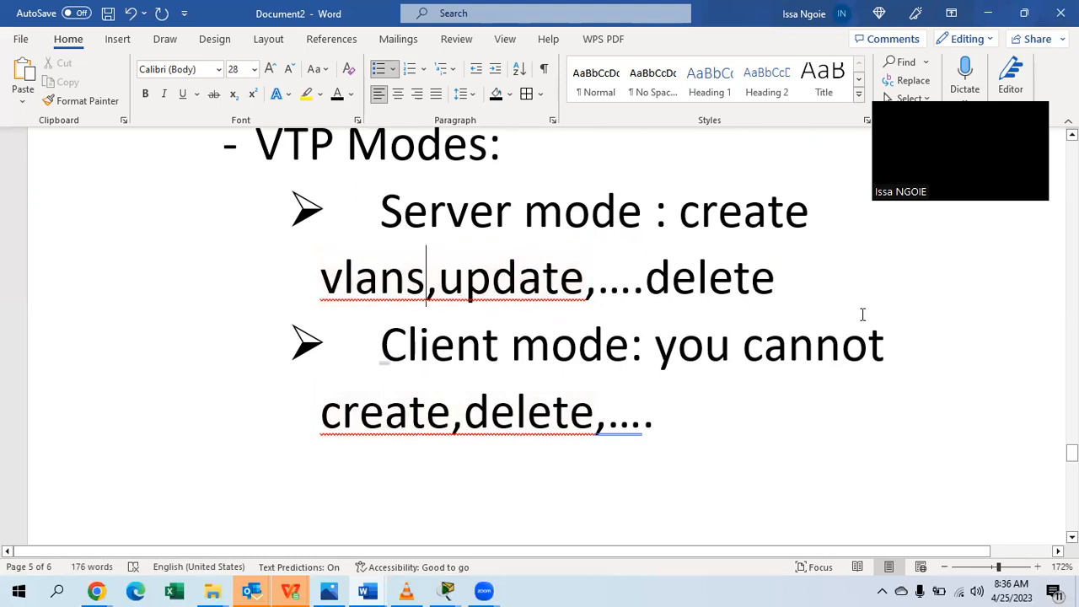
scroll(747, 428, "down", 6)
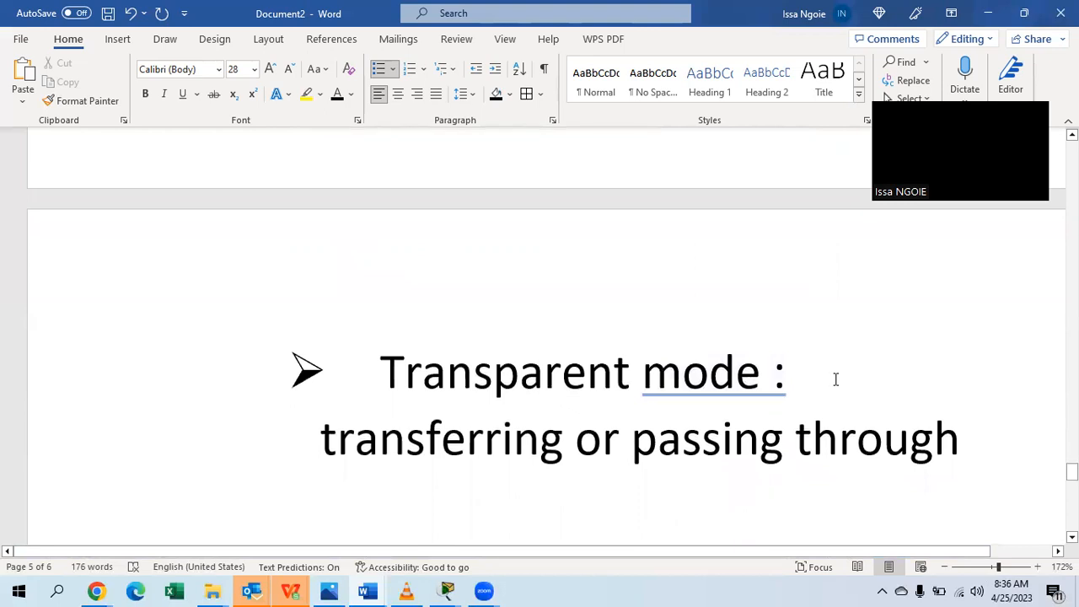
scroll(836, 379, "up", 6)
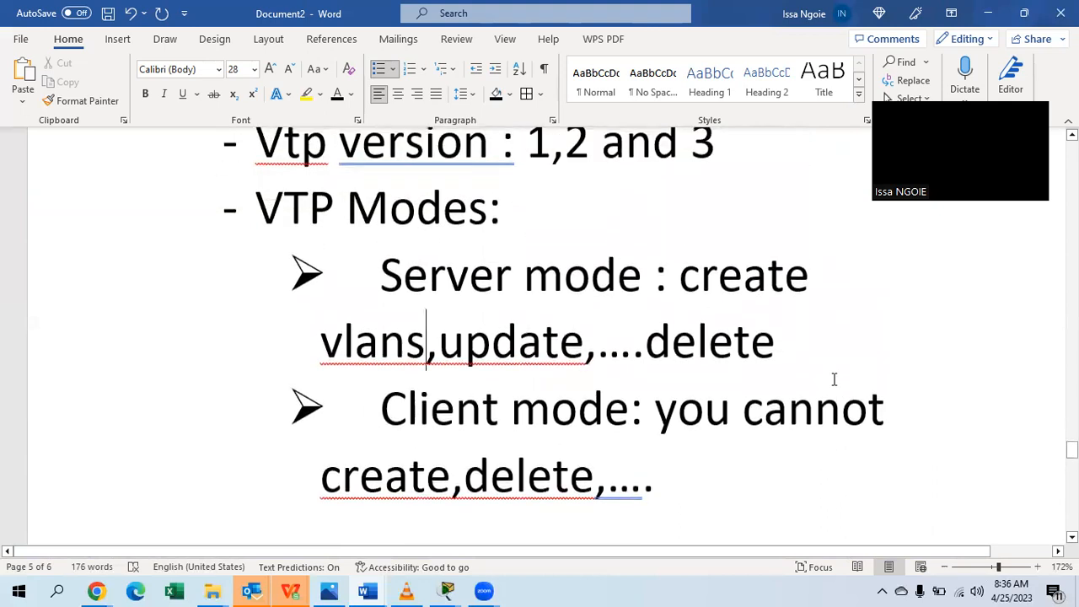
scroll(834, 379, "up", 2)
scroll(834, 379, "down", 1)
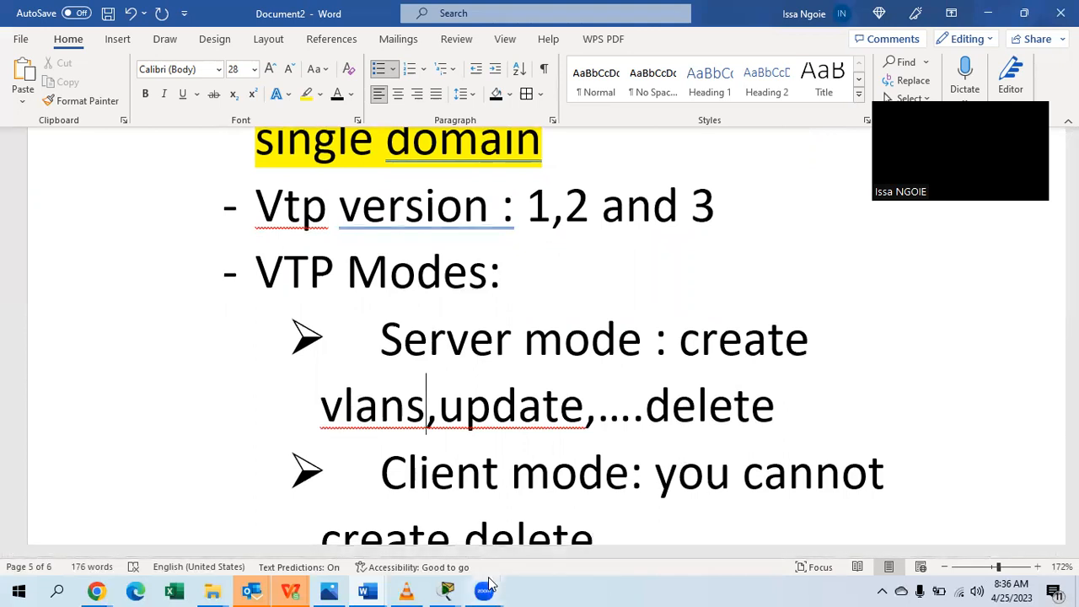
mouse_move(447, 588)
left_click(424, 531)
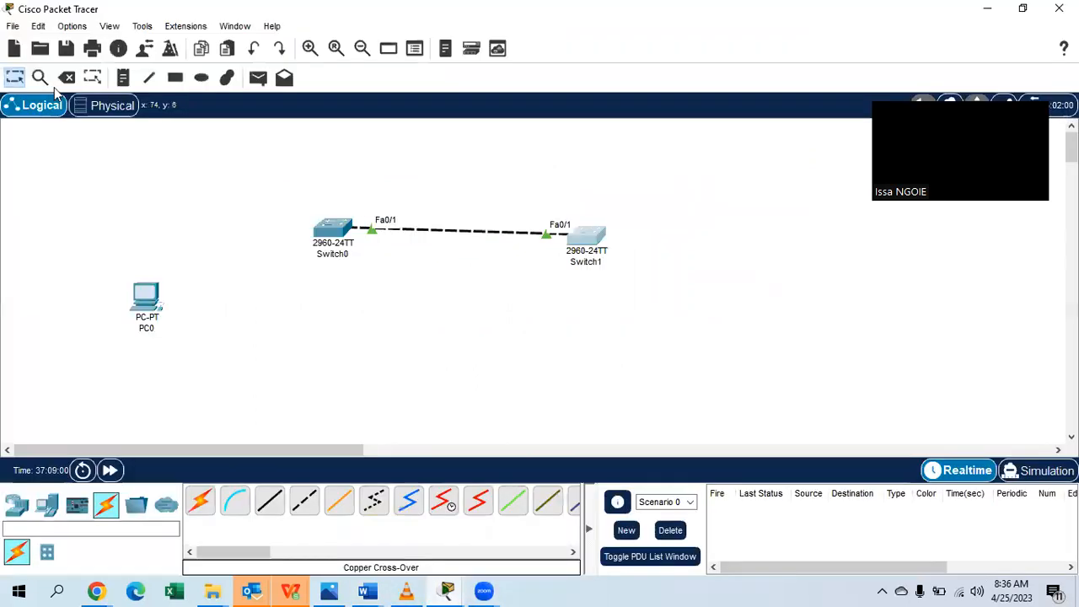
Start a new blank network, discarding the current one without saving.
left_click(15, 27)
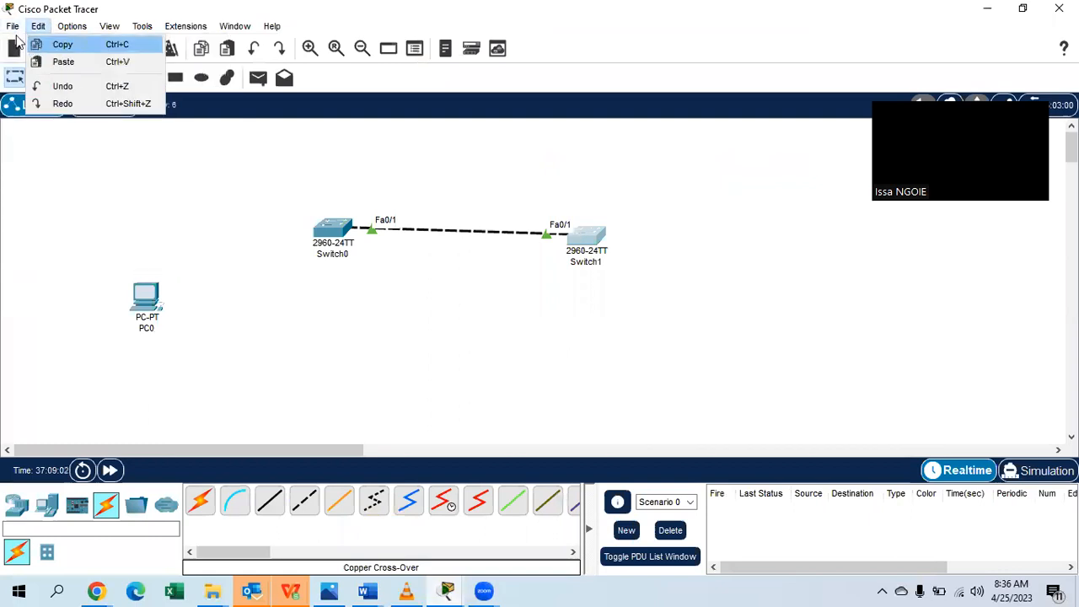
left_click(25, 44)
left_click(596, 314)
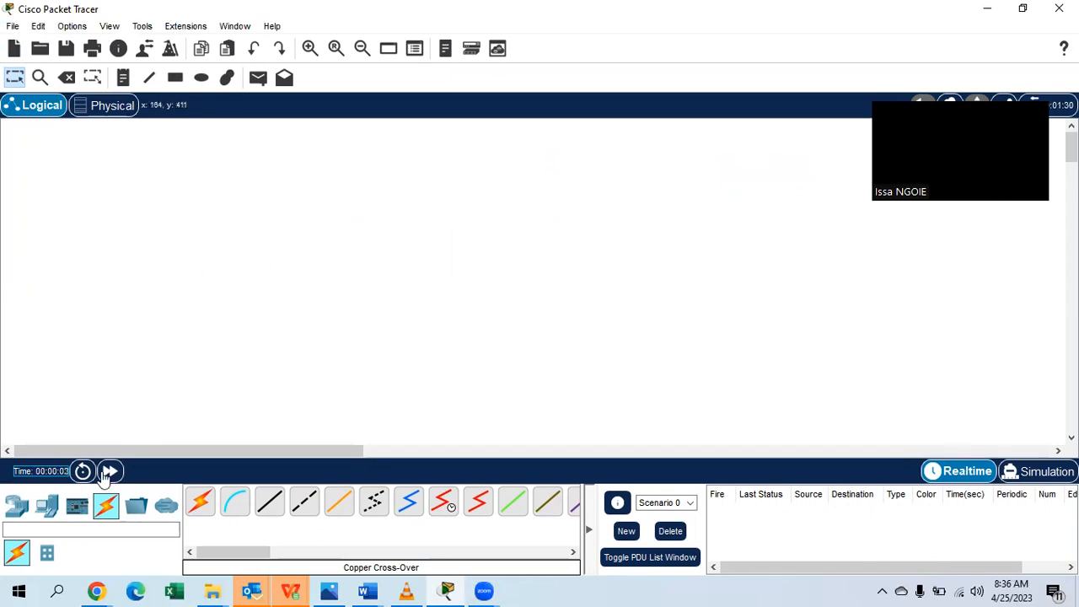
Place two 2960 switches, Switch0 and Switch1, side by side on the workspace.
left_click(17, 505)
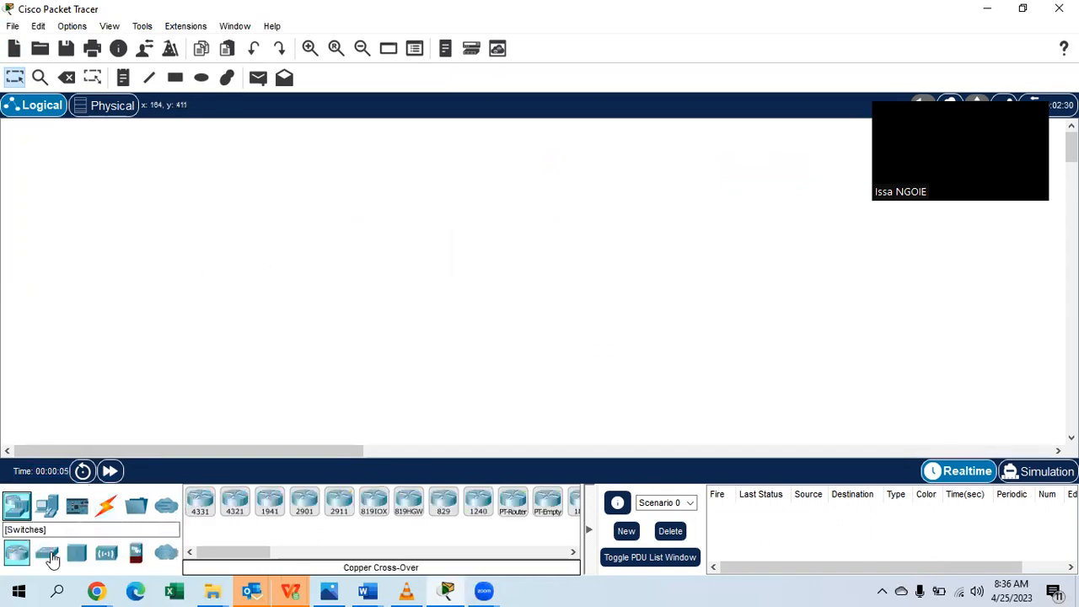
left_click(46, 553)
left_click_drag(201, 504, 211, 244)
left_click_drag(200, 504, 507, 227)
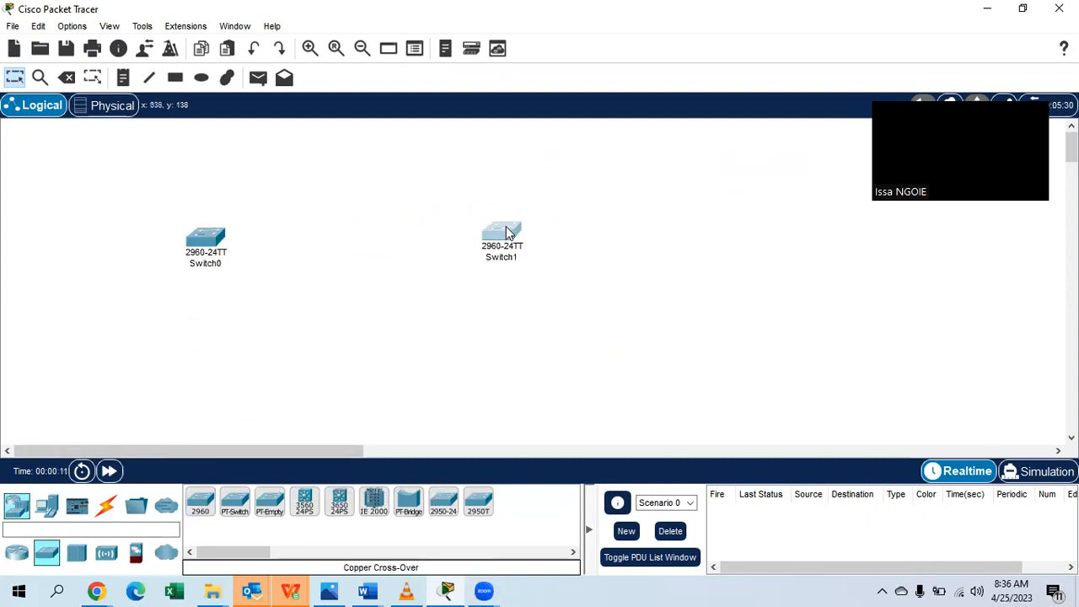
left_click(583, 306)
left_click_drag(191, 236, 104, 219)
left_click_drag(508, 224, 312, 212)
left_click(271, 317)
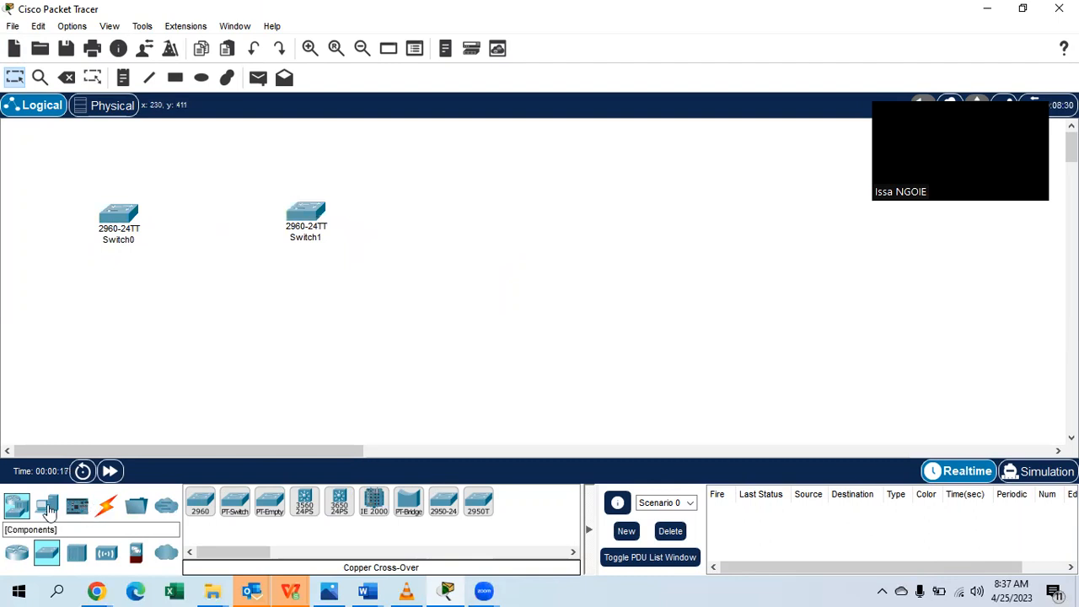
Add two PCs, PC0 and PC1, below the switches.
left_click(46, 504)
left_click_drag(202, 503, 99, 361)
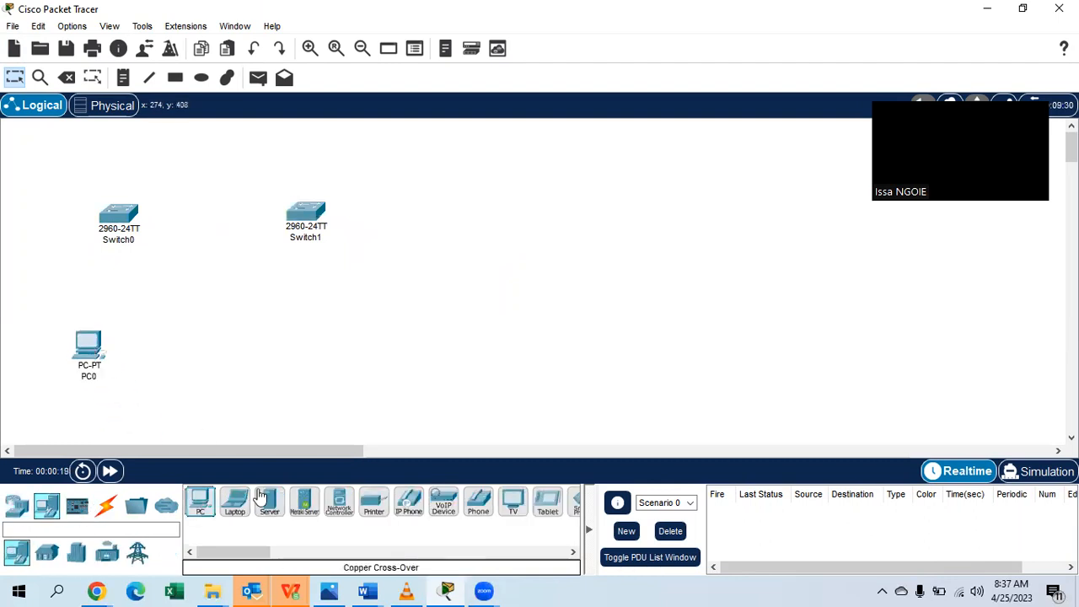
left_click_drag(200, 502, 354, 325)
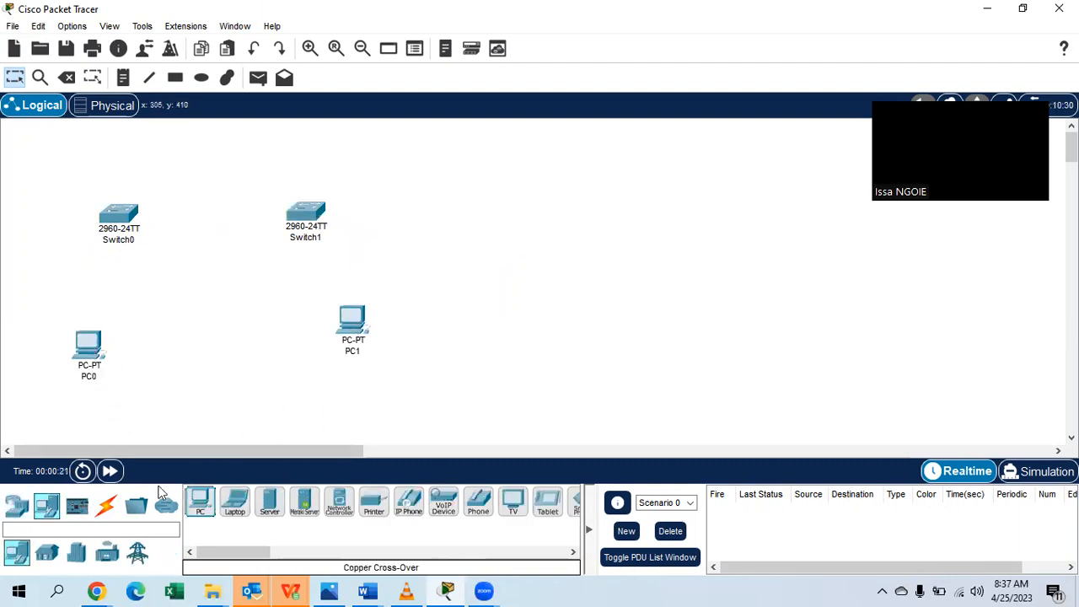
left_click(106, 504)
left_click(305, 501)
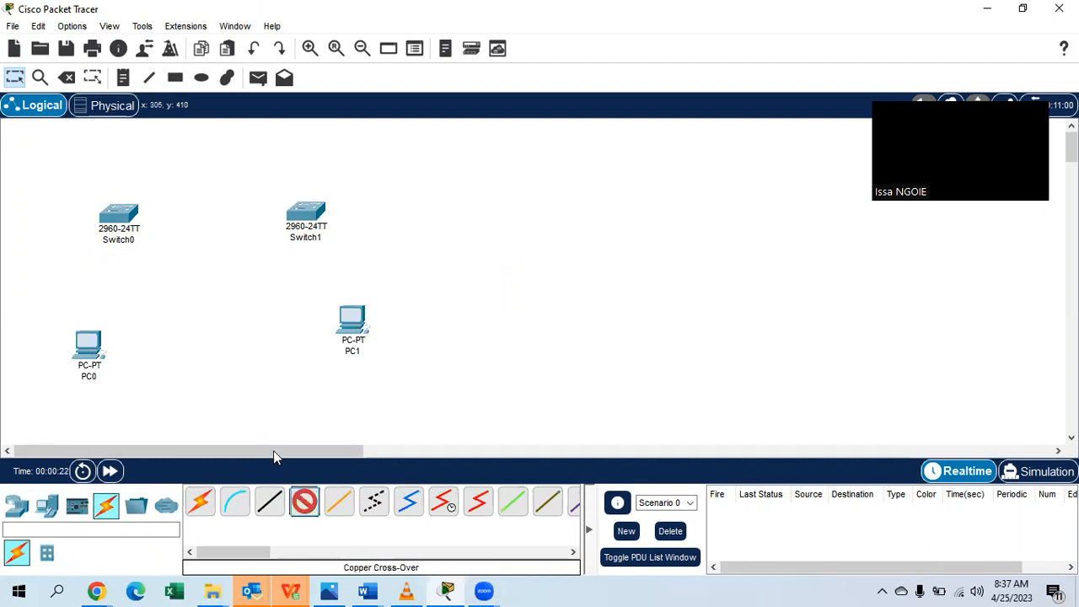
Link Switch0 GigabitEthernet0/1 to Switch1 GigabitEthernet0/1.
left_click(127, 216)
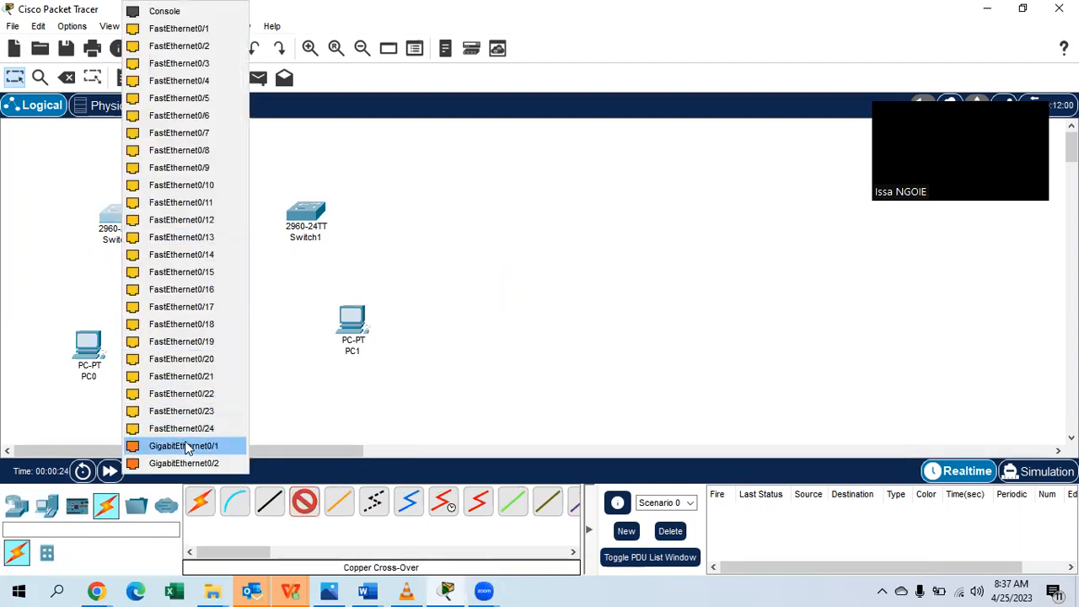
left_click(186, 446)
left_click(305, 214)
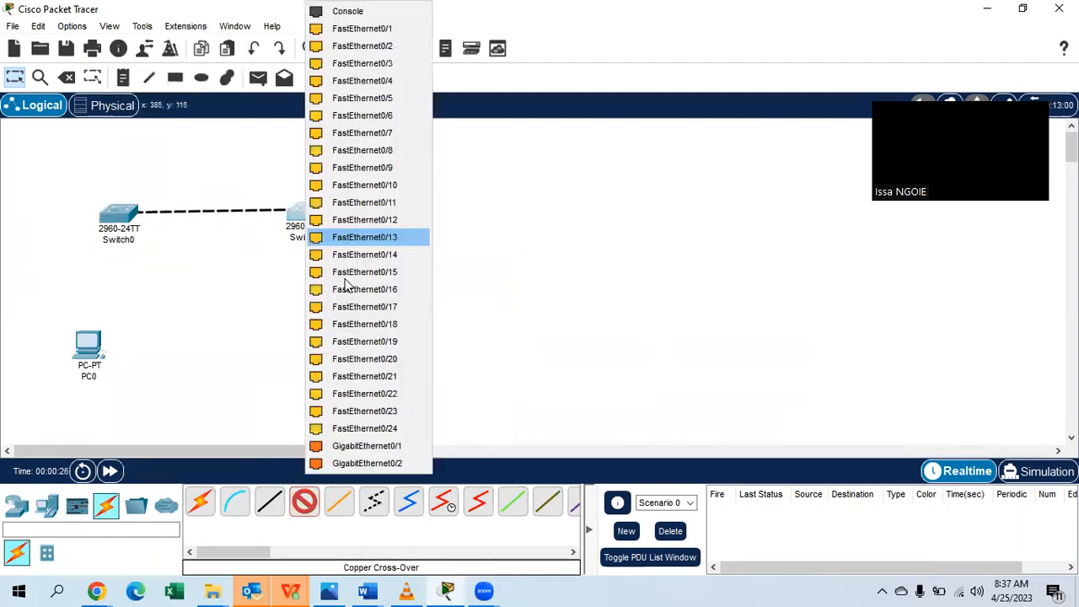
left_click(352, 446)
Cable Switch0 Fa0/1 to PC0 Fa0 and Switch1 Fa0/1 to PC1 Fa0, placing PC1 below Switch1.
left_click(269, 501)
left_click(126, 218)
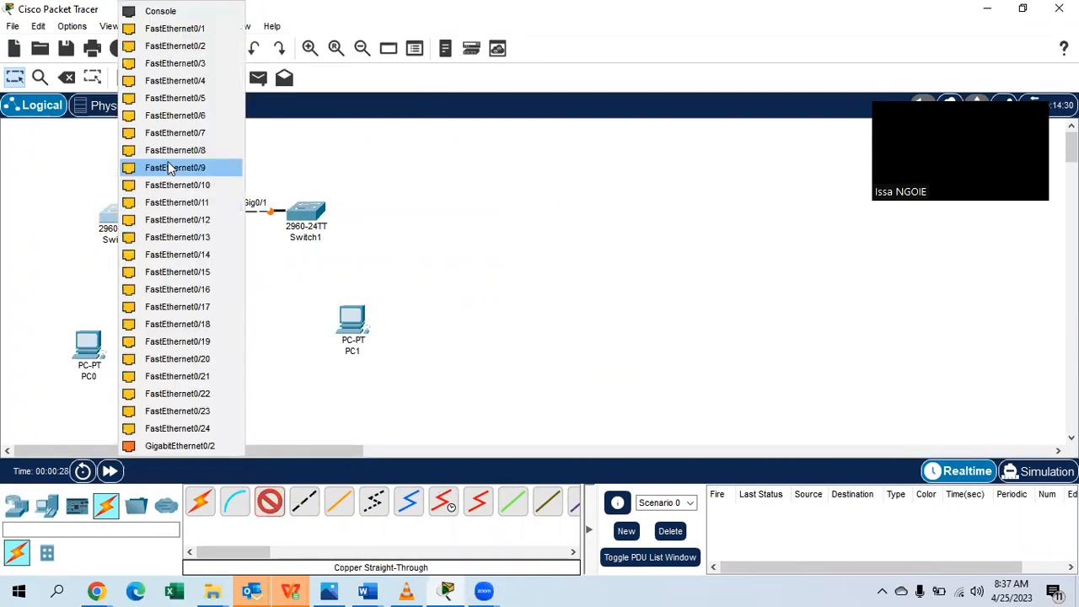
left_click(190, 28)
left_click(101, 354)
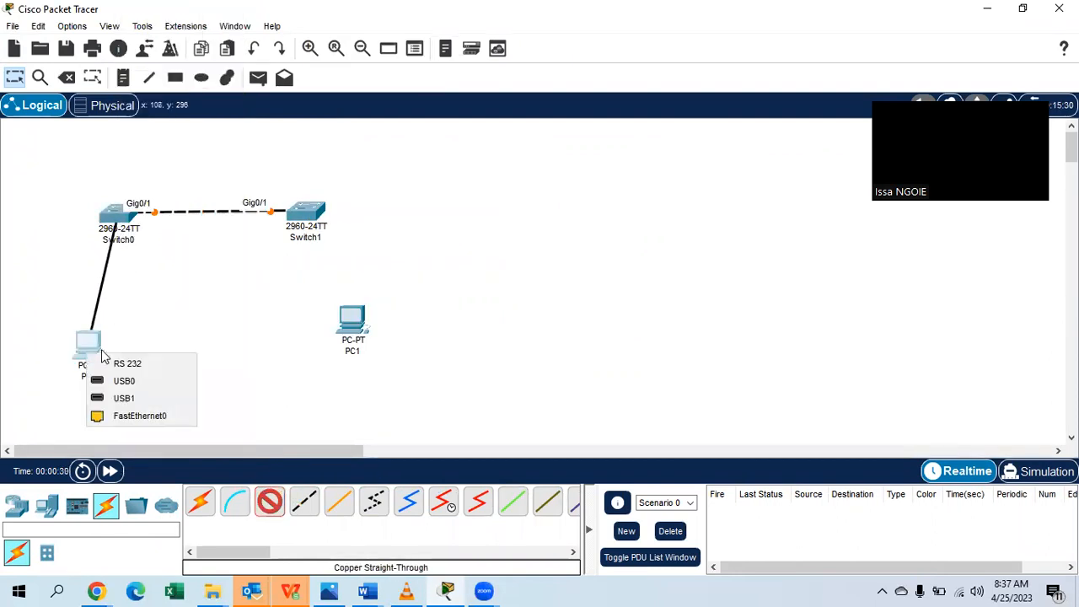
left_click(134, 414)
left_click(269, 502)
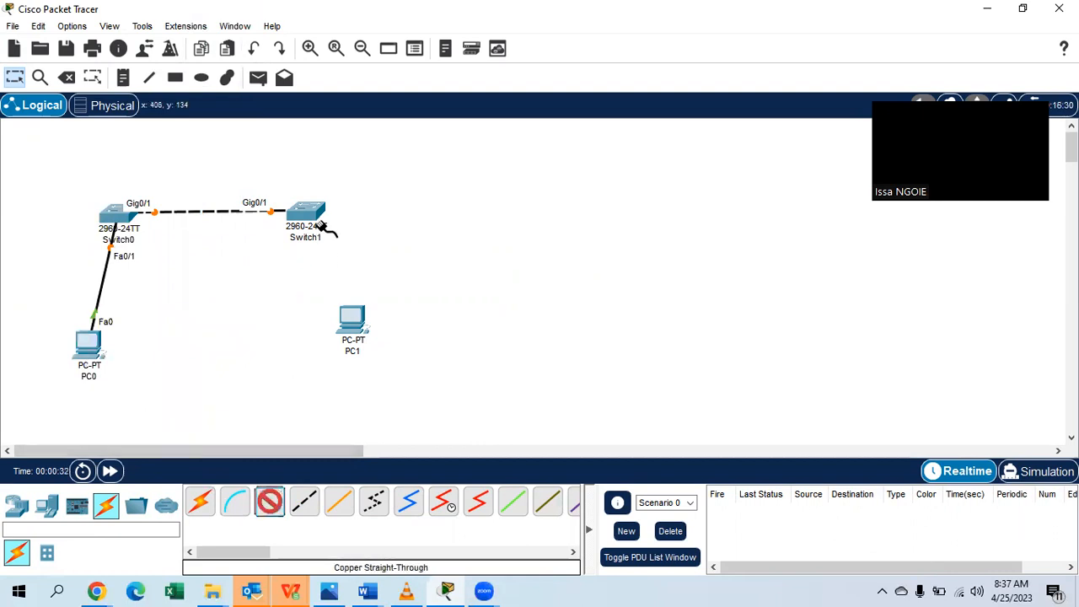
left_click(306, 212)
left_click(384, 29)
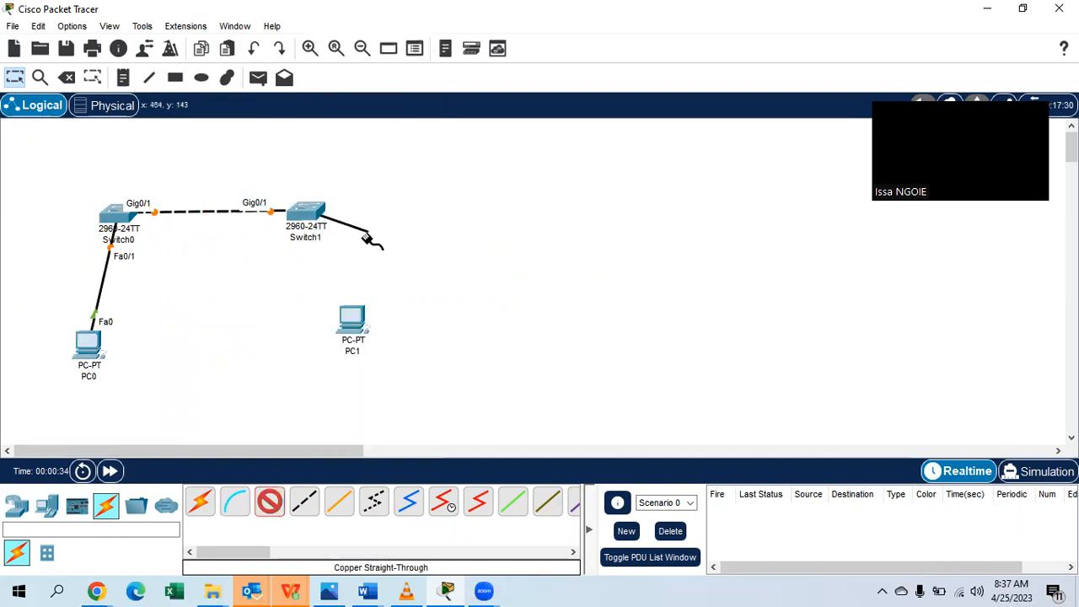
left_click(352, 320)
left_click(405, 388)
left_click_drag(361, 332, 374, 353)
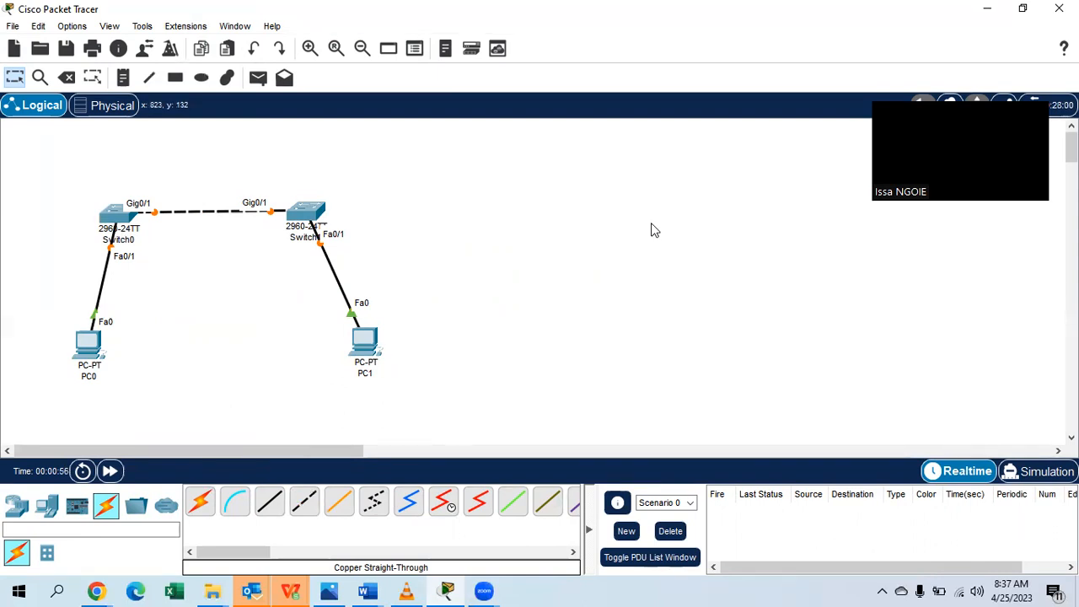
Add a two-line note 'master switch' / 'Mode: SErver' just above Switch0.
left_click(123, 76)
left_click(94, 173)
type("master switch")
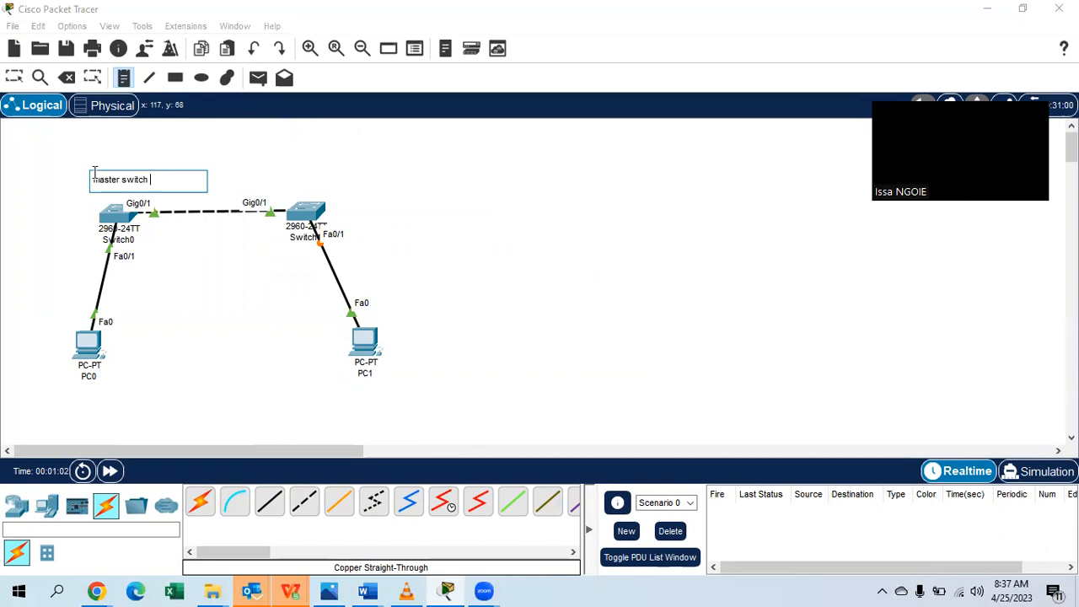
key("Return")
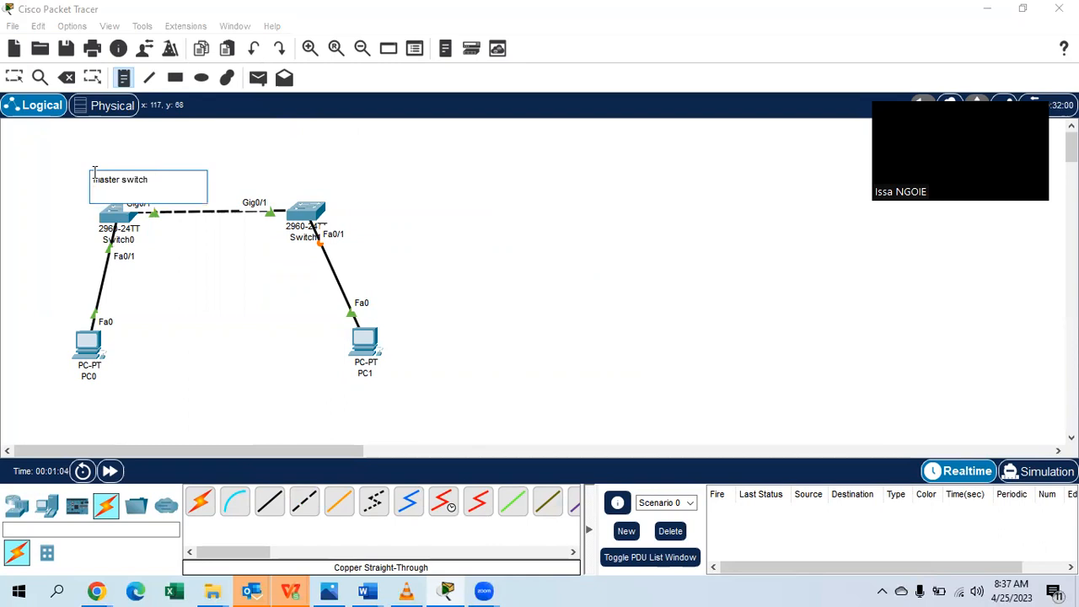
key("BackSpace")
type("Mode: SErver")
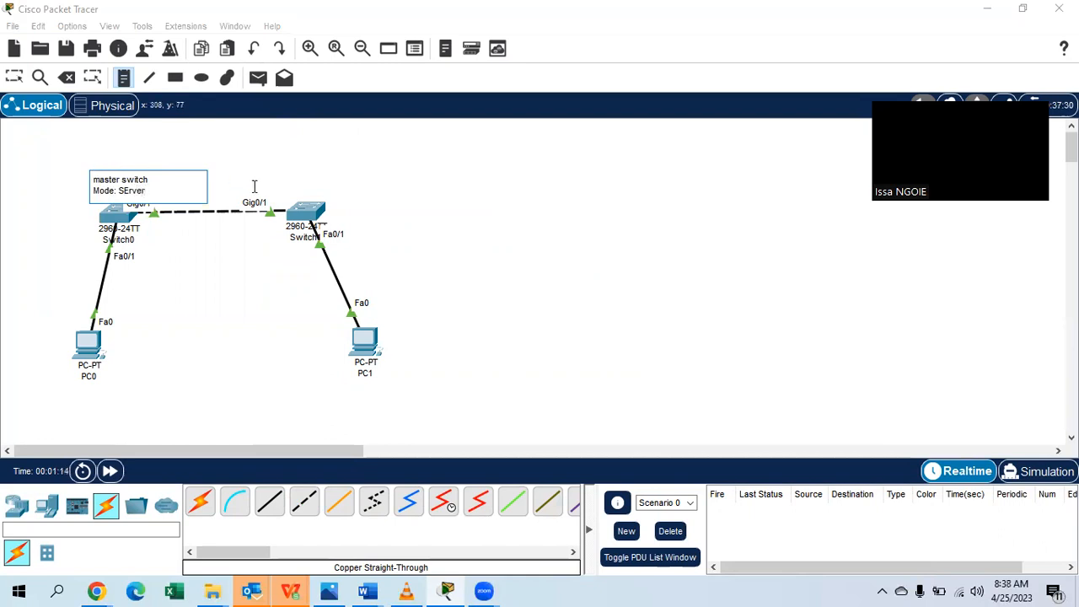
left_click(15, 77)
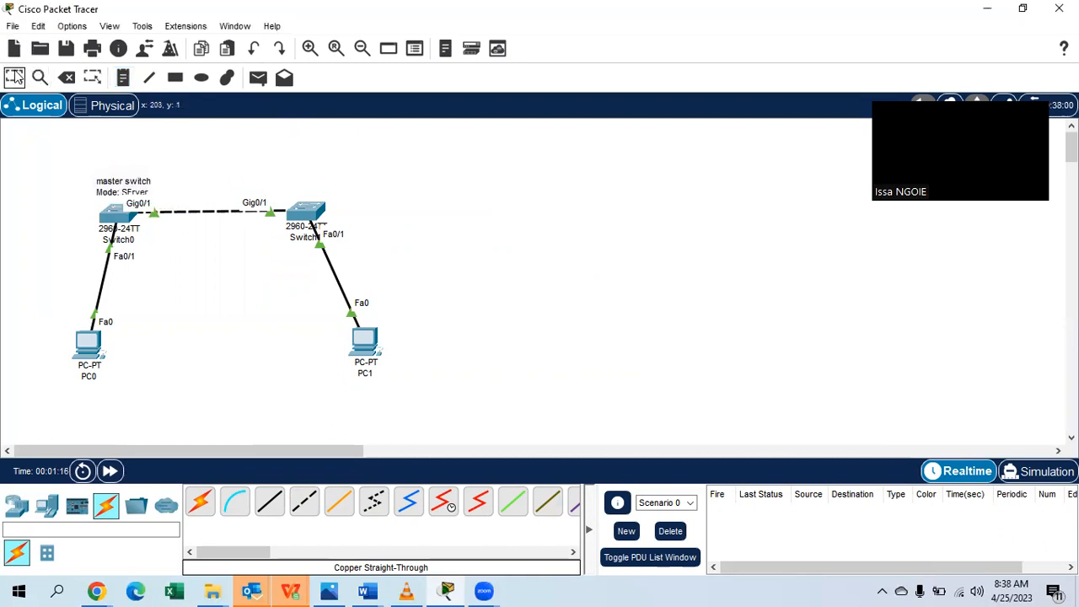
left_click_drag(115, 193, 115, 173)
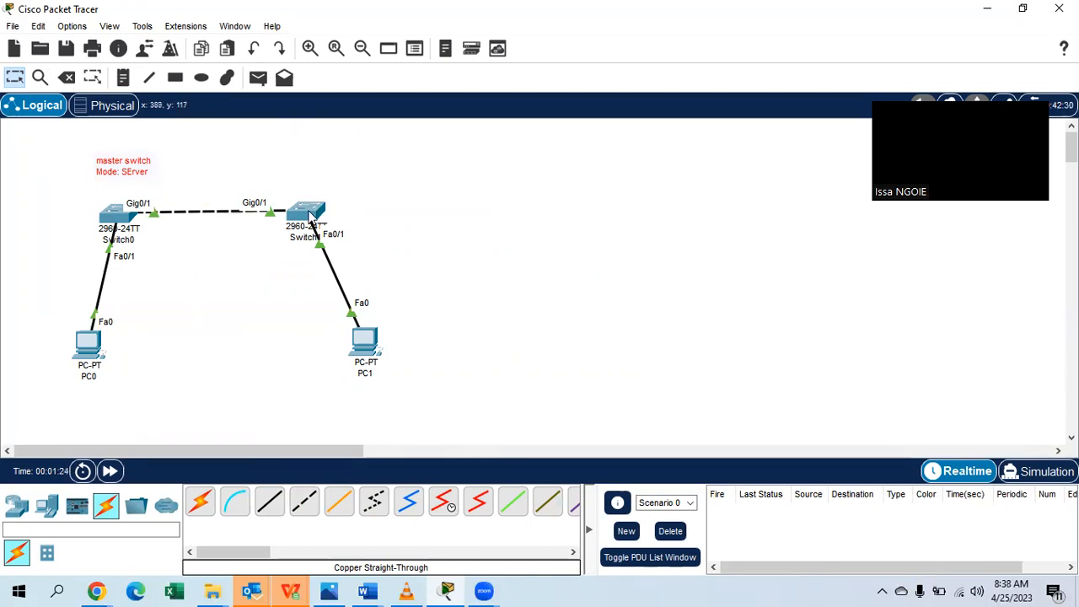
left_click(122, 80)
Place a 'Slave Switch' / 'Mode: Client' note above Switch1 and discard the extra empty note.
left_click(288, 165)
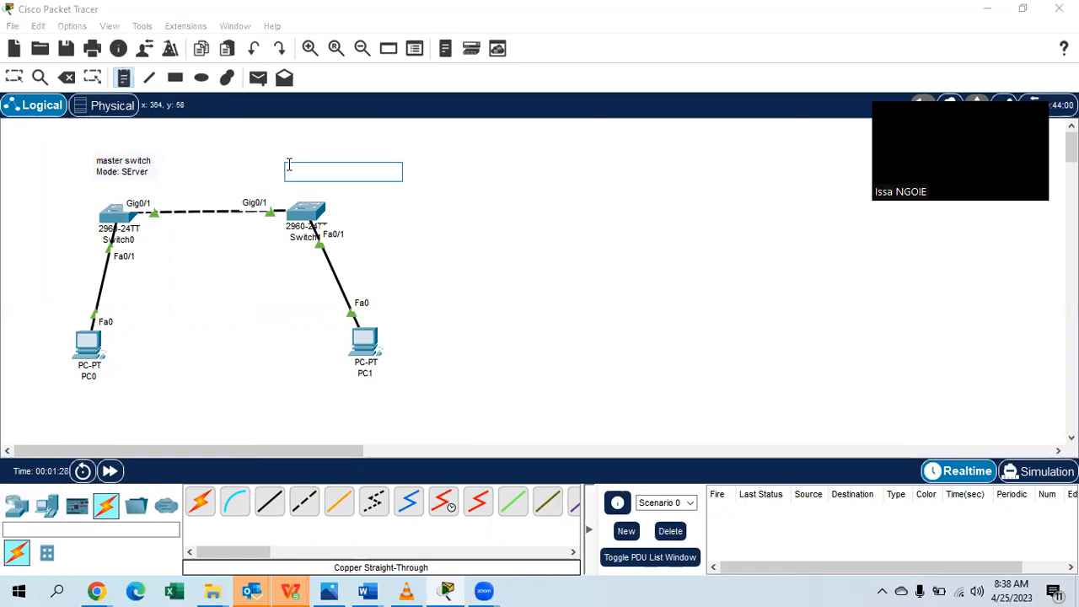
type("client")
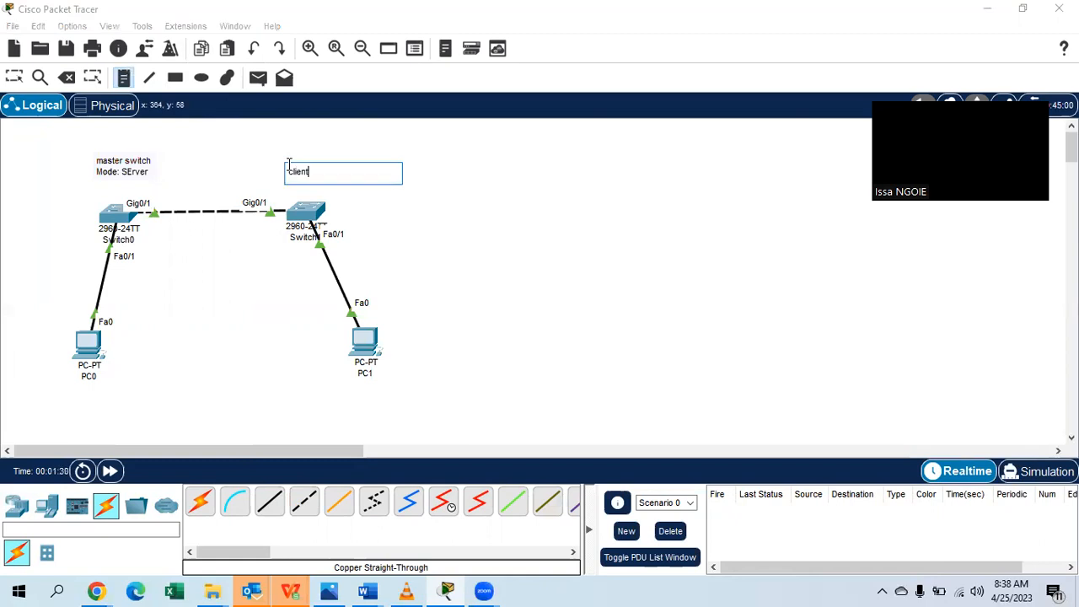
key("BackSpace")
key("BackSpace")
key("BackSpace")
key("BackSpace")
key("BackSpace")
key("BackSpace")
type("Slave")
key("Return")
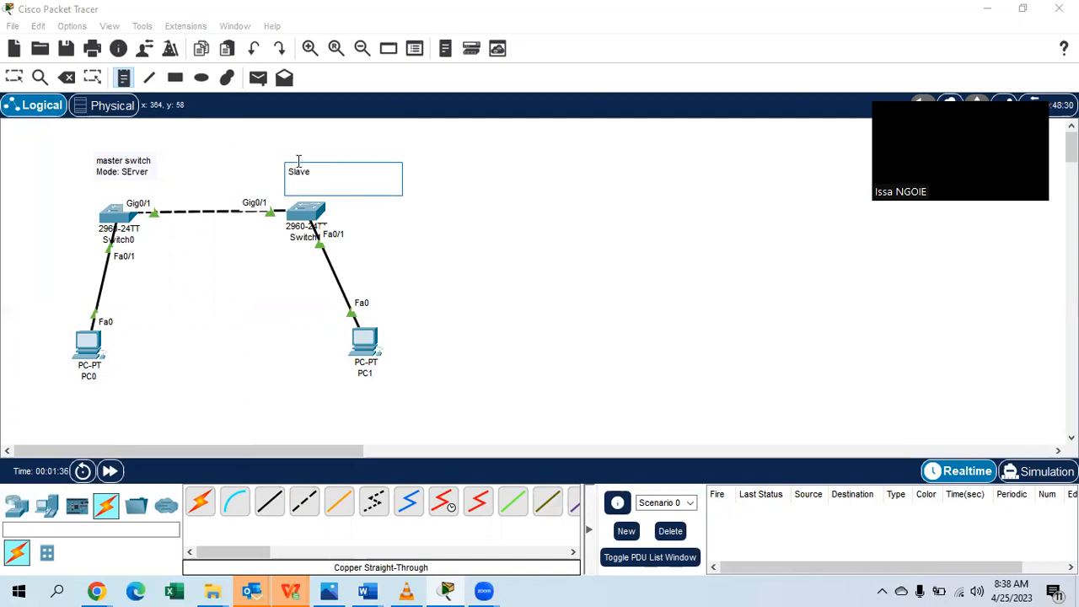
key("BackSpace")
key("BackSpace")
key("BackSpace")
key("BackSpace")
key("BackSpace")
key("BackSpace")
type("Slave Switch")
key("Return")
type("Mode: Client")
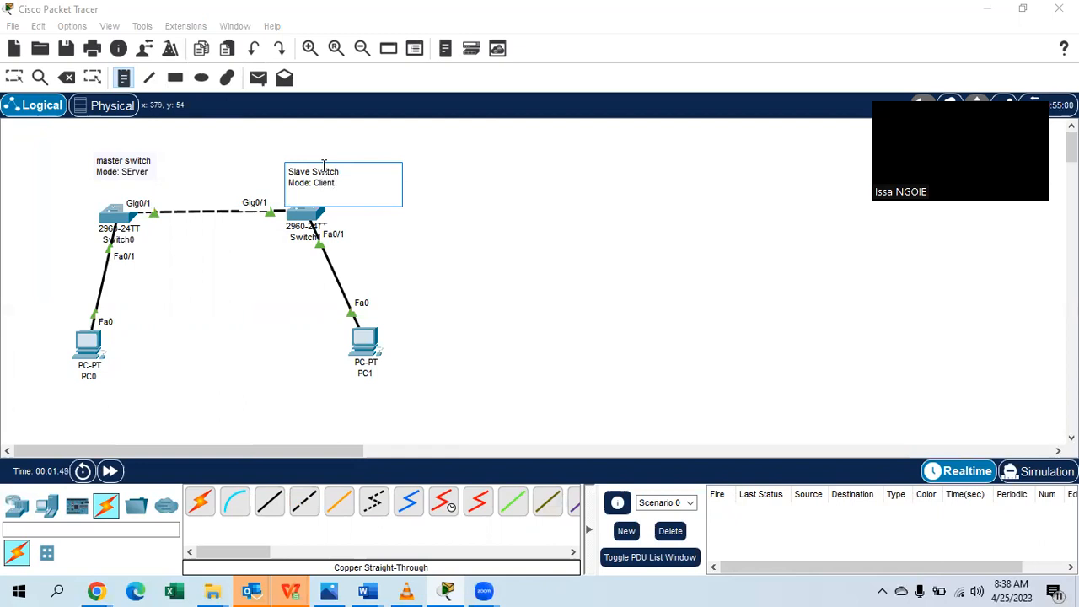
left_click(445, 222)
left_click(445, 223)
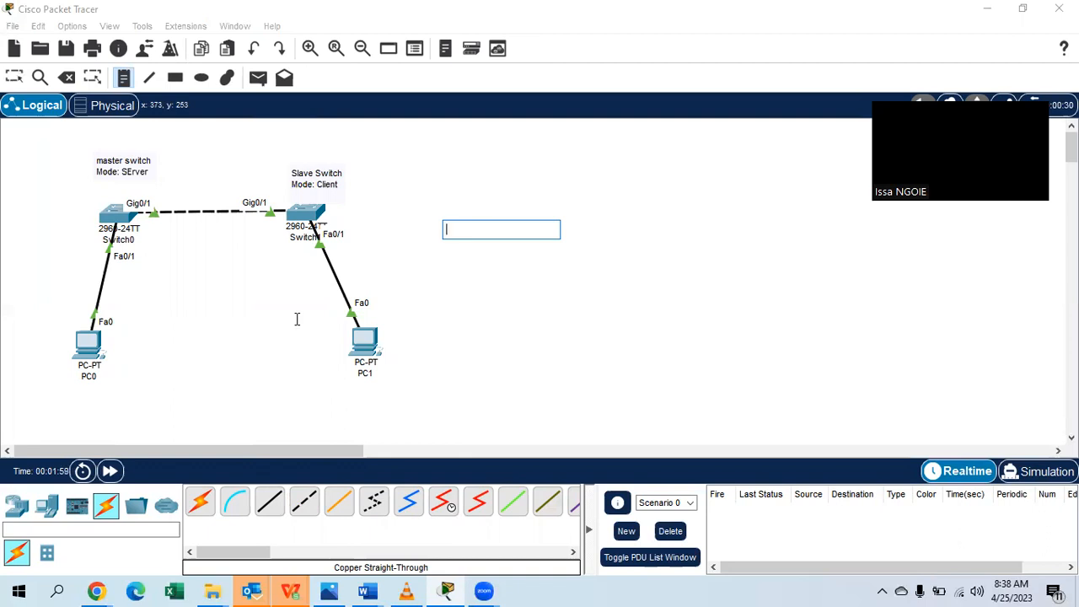
key("Escape")
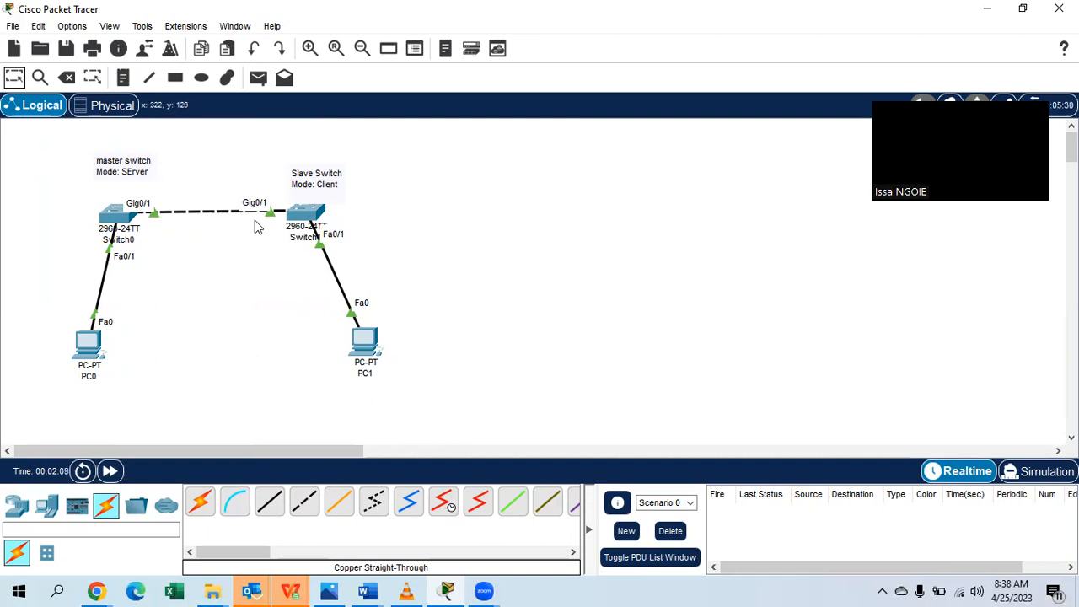
Add a 'trunk' note just beneath the Gig0/1 link between the switches.
left_click(122, 79)
left_click(189, 228)
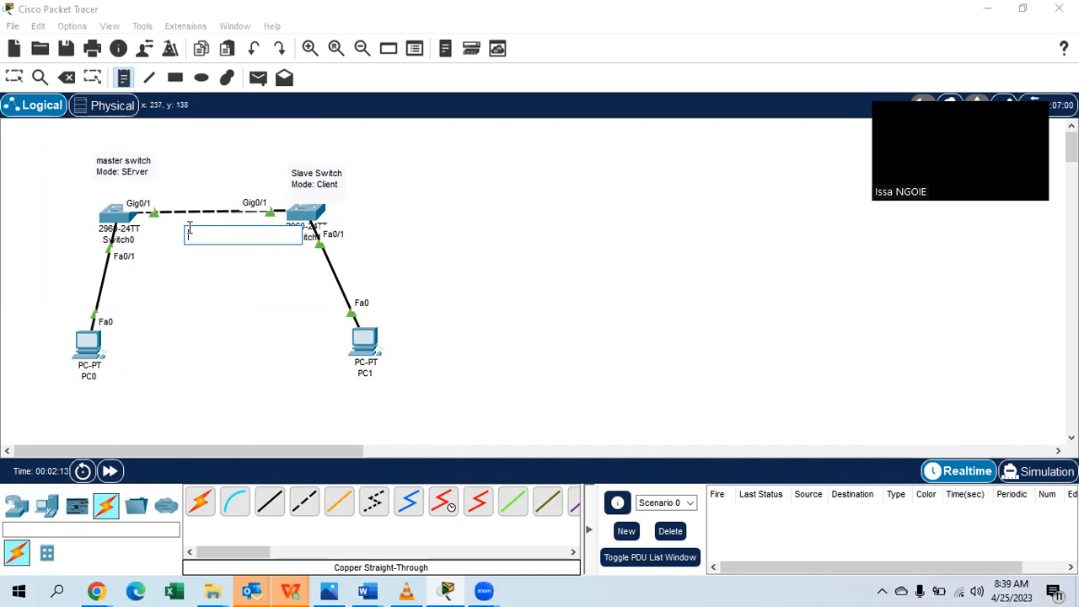
type("trunk")
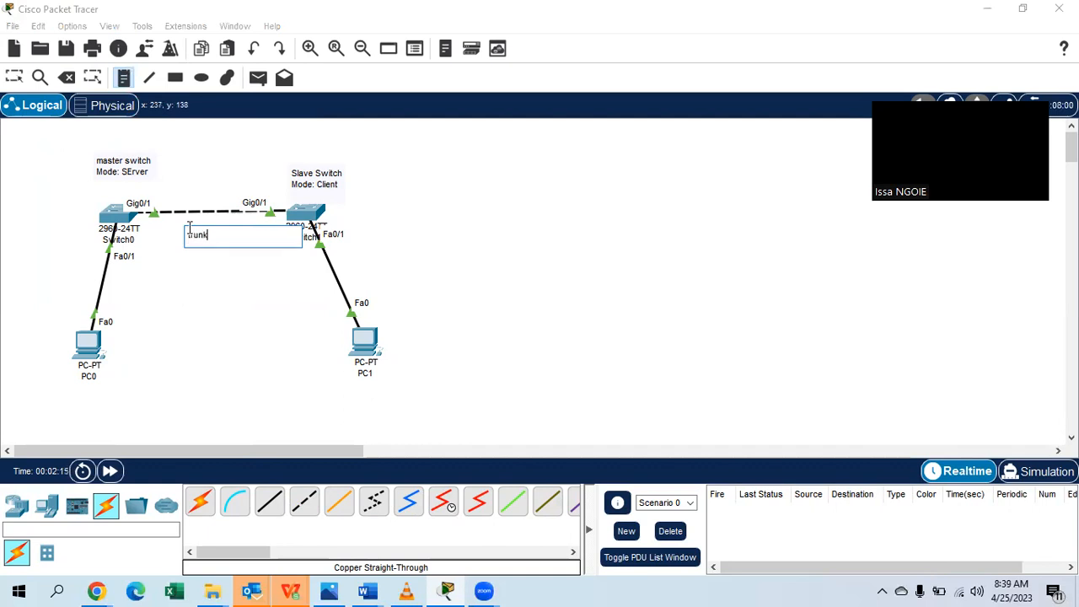
left_click(24, 80)
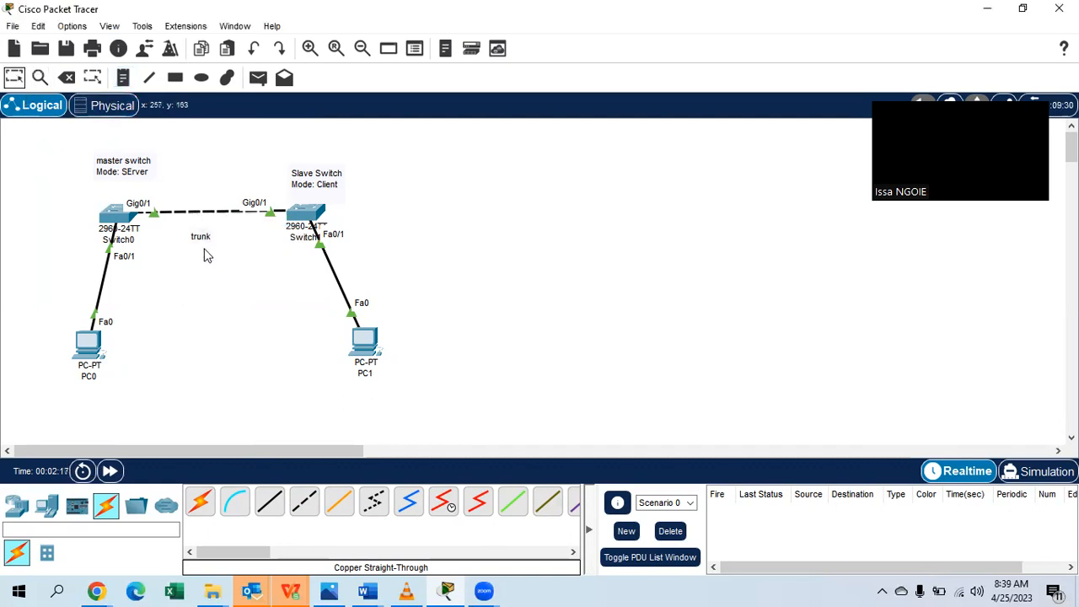
left_click_drag(204, 229, 206, 221)
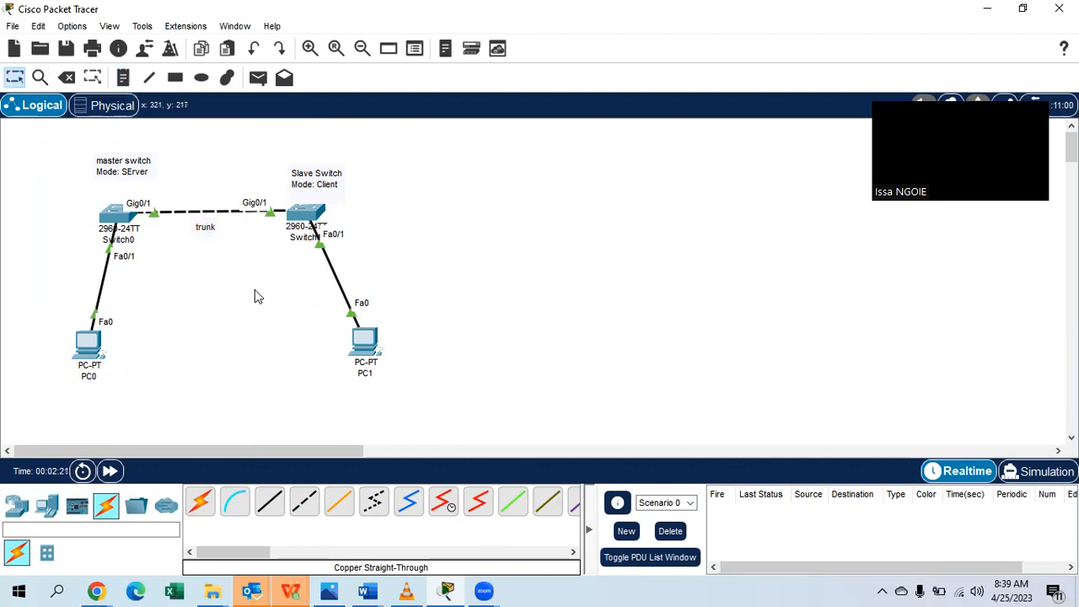
left_click(123, 78)
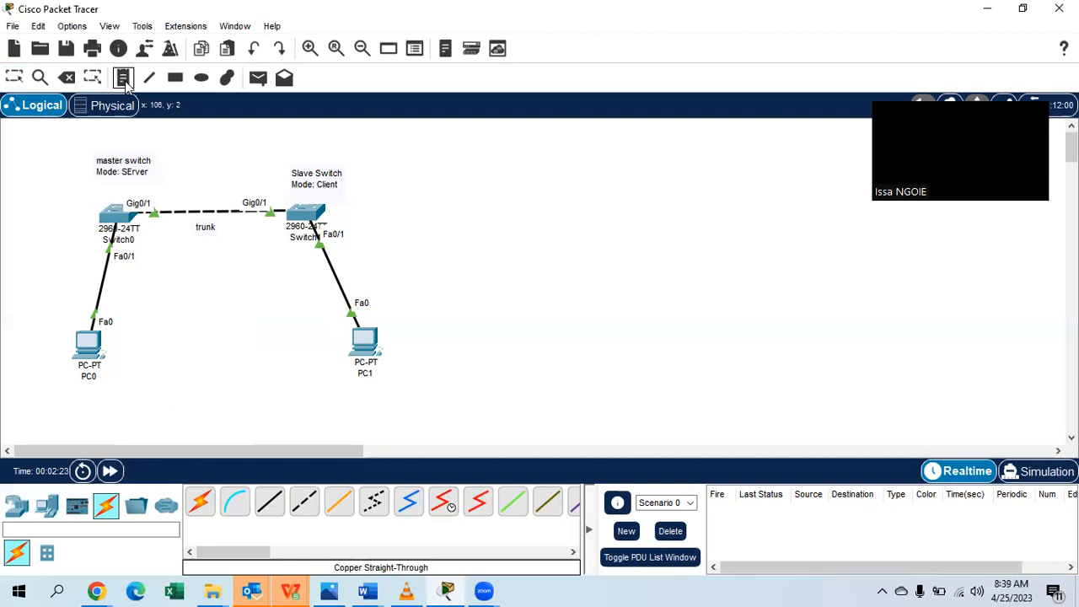
Add a 'Domain : SABA' note above the master switch.
left_click(175, 132)
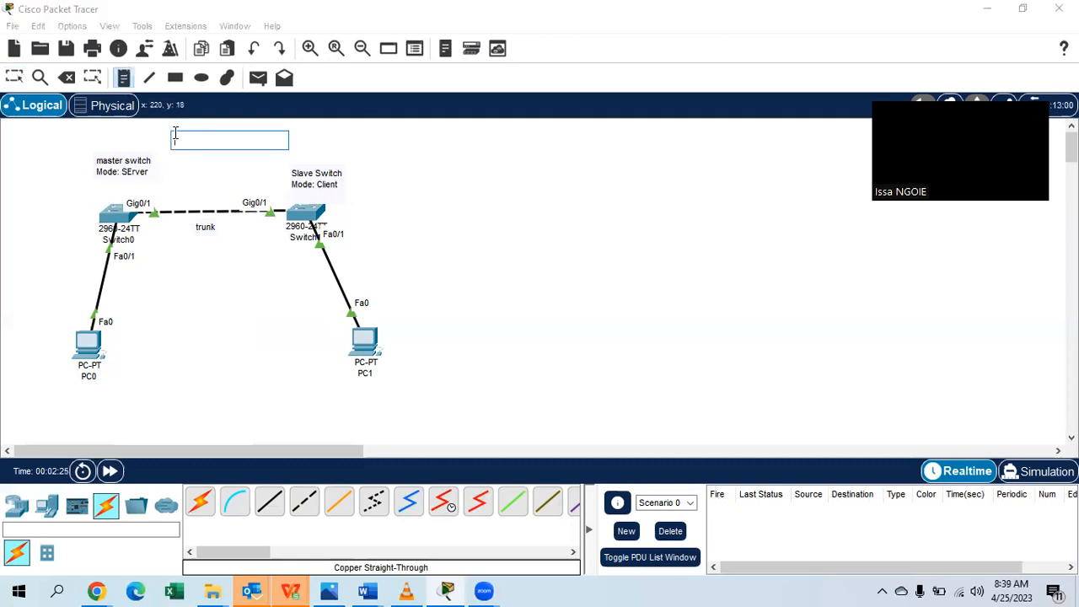
type("Domain")
type(" : Cis")
key("BackSpace")
key("BackSpace")
type("ABA")
left_click(14, 76)
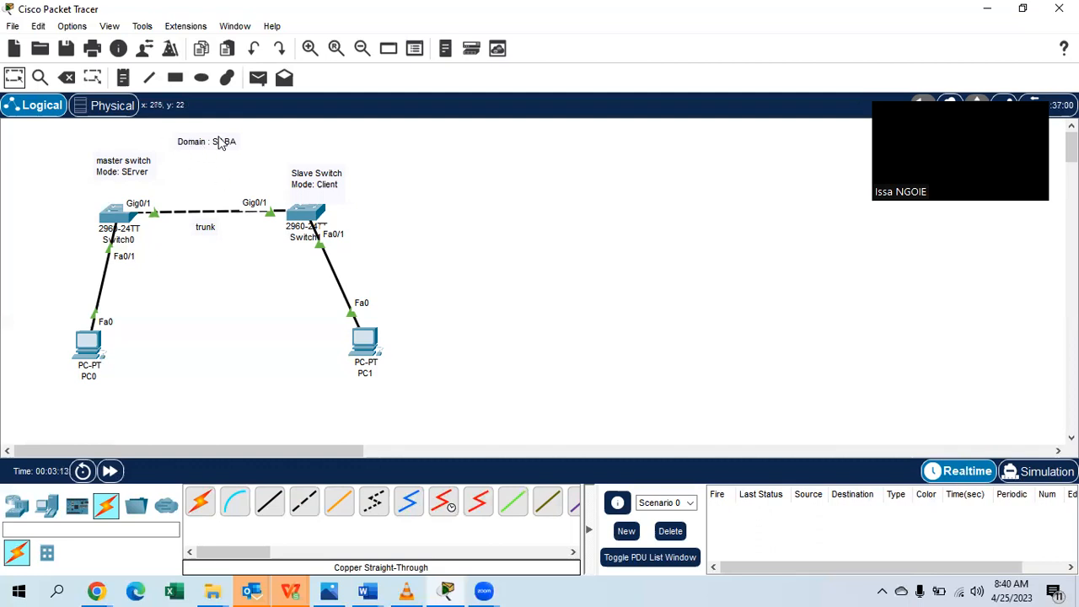
Add a 'vtp pASSWORD' note and position it directly under the domain note.
left_click(123, 78)
left_click(179, 160)
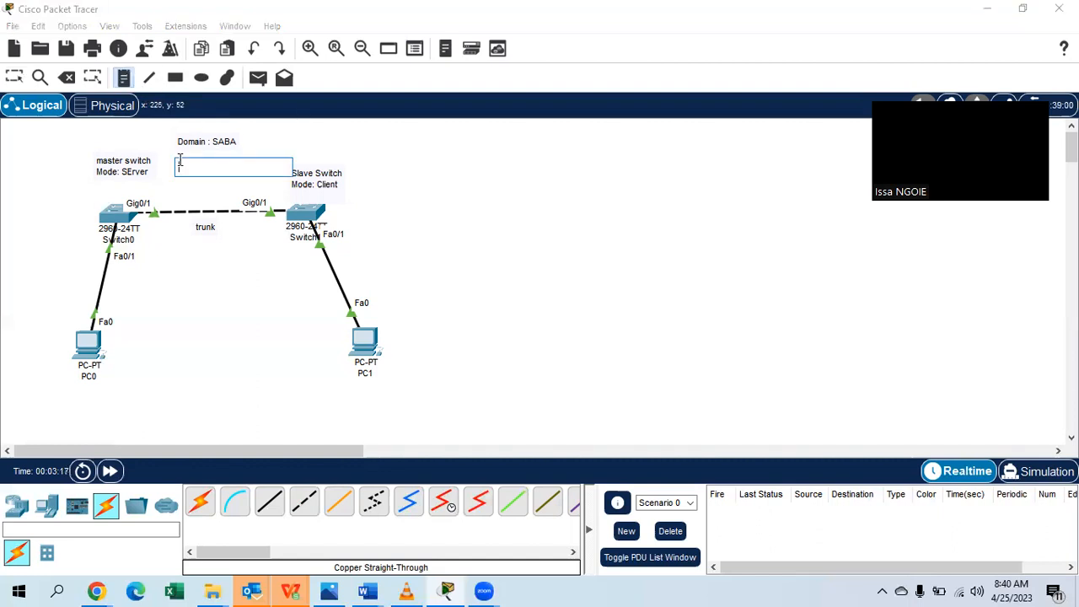
type("vtp pAS")
type("SWORD")
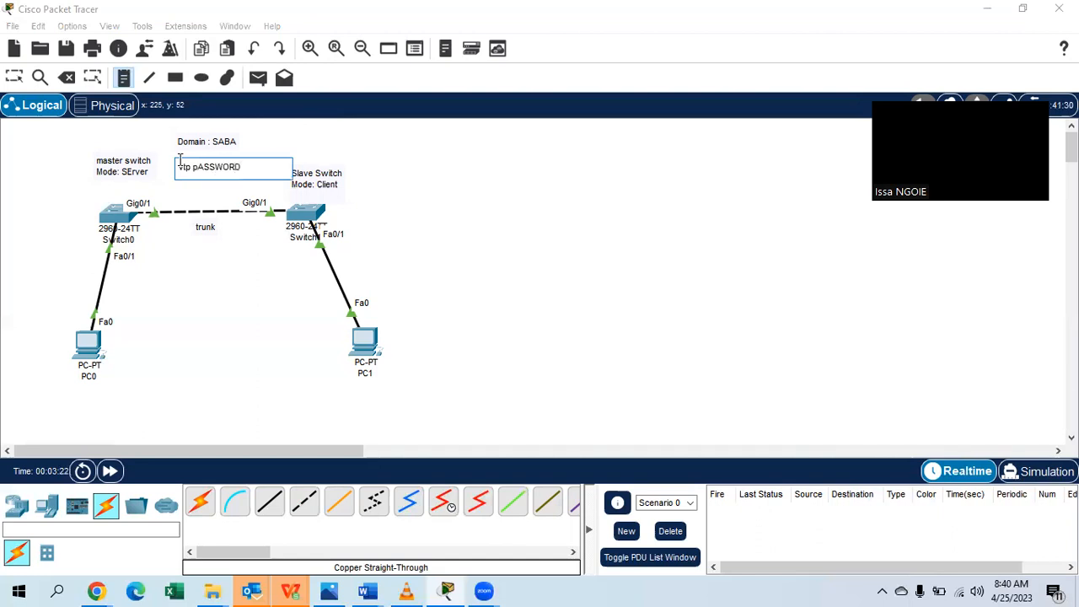
left_click(14, 77)
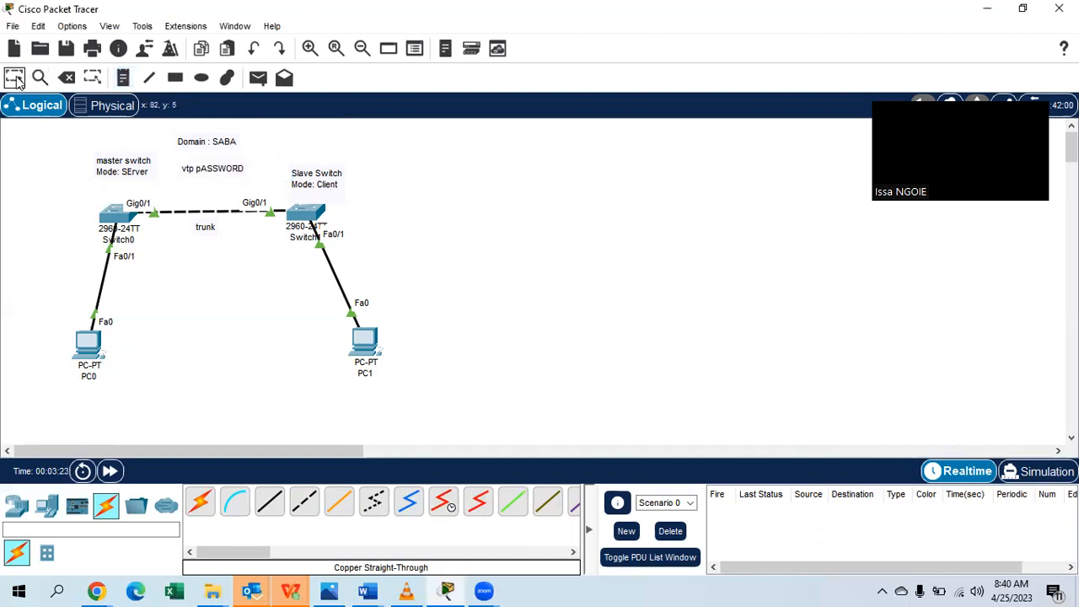
left_click_drag(197, 174, 192, 161)
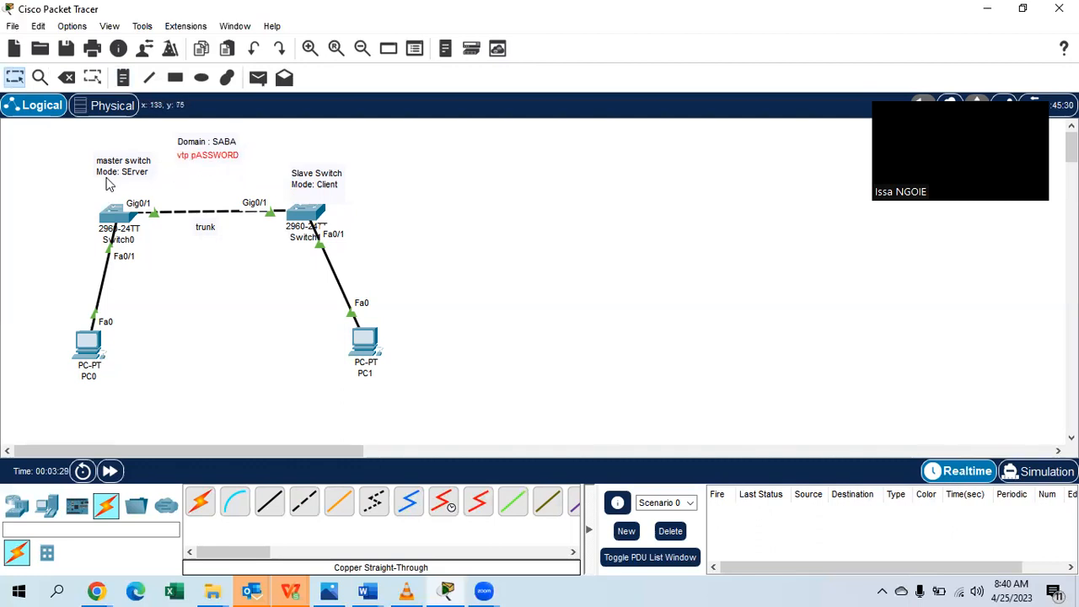
left_click(123, 77)
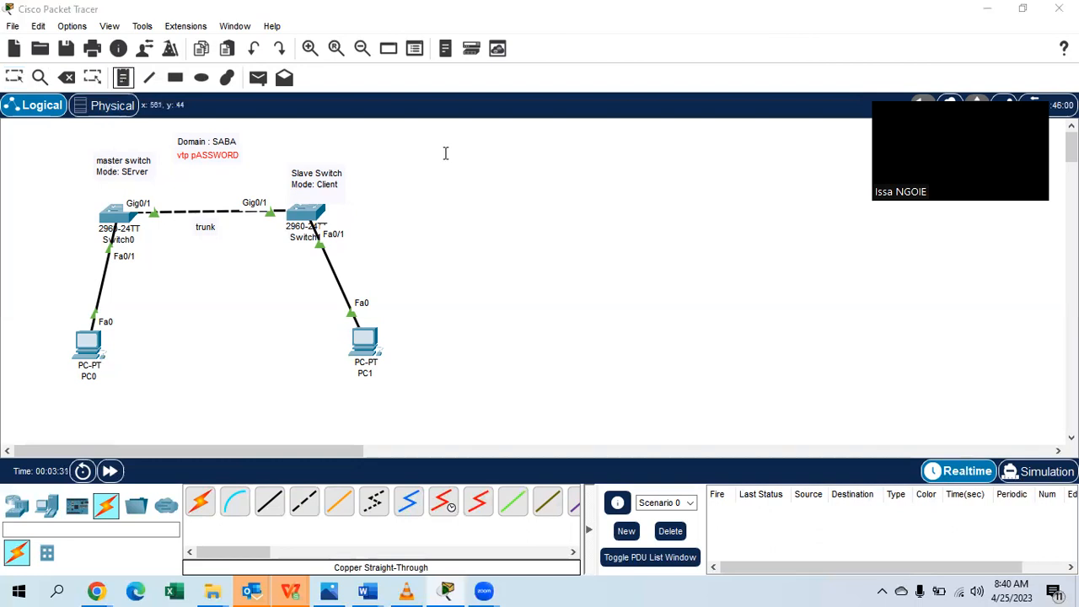
Add a three-line note: '1. VTP DOMAIN', '2. VTP MODE', '3.VTP PASSWORD'.
left_click(445, 154)
type("7. DOMAI")
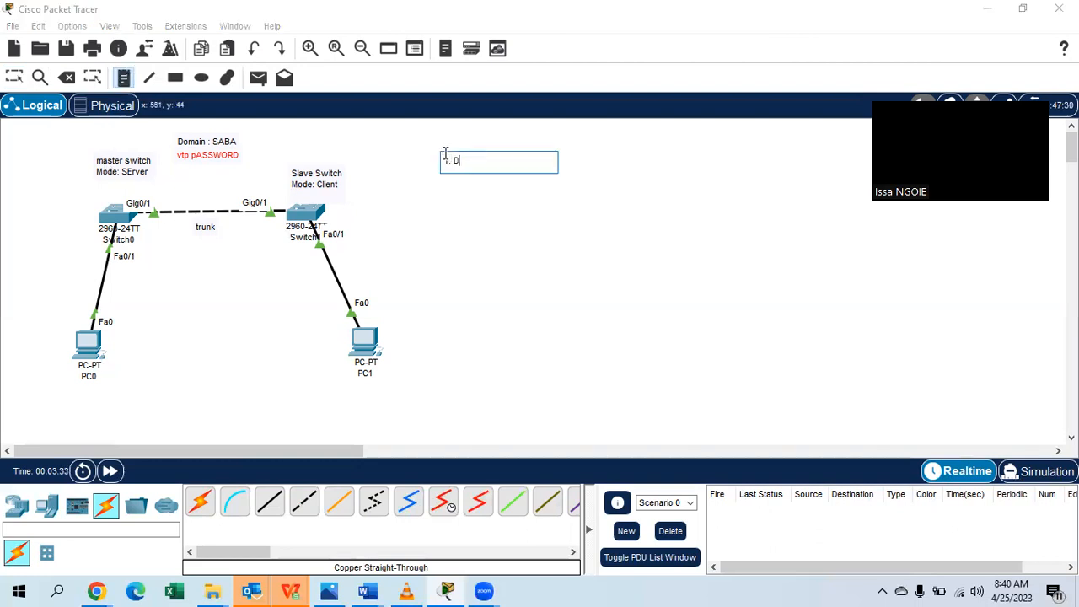
key("BackSpace")
key("BackSpace")
key("BackSpace")
key("BackSpace")
key("BackSpace")
key("BackSpace")
type("VTP DOMAIN")
key("Return")
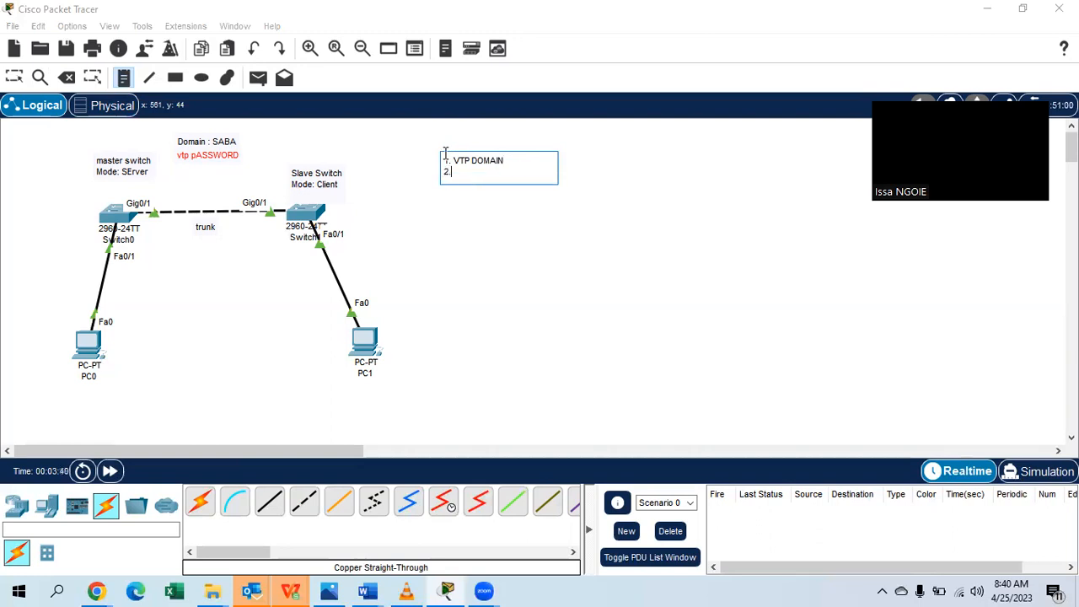
type("2. MO")
key("BackSpace")
type("VTP MODE")
key("Return")
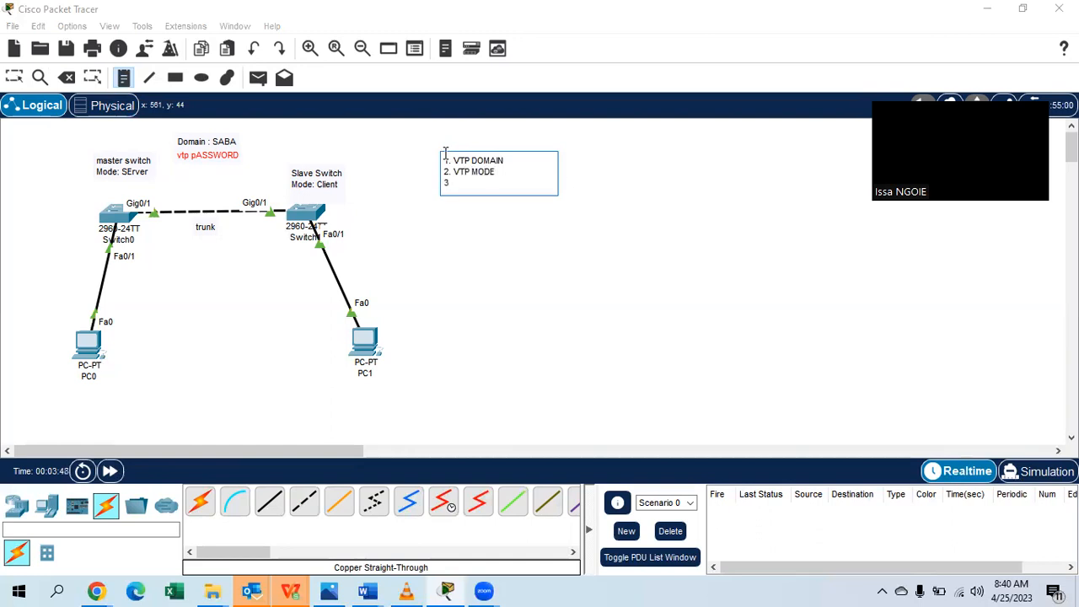
type("3.VTP PASSWORD")
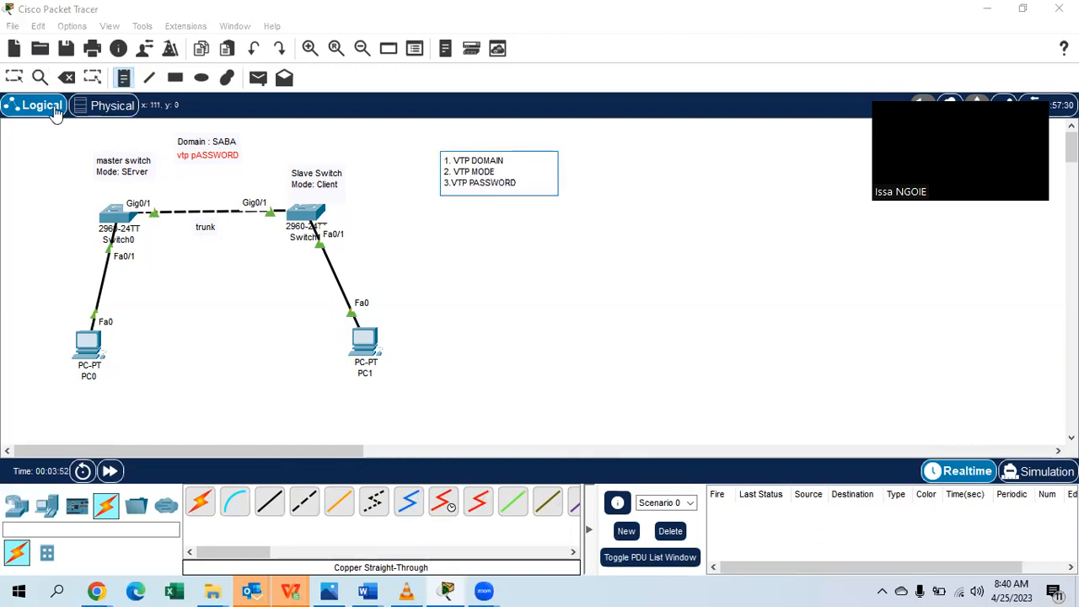
left_click(14, 77)
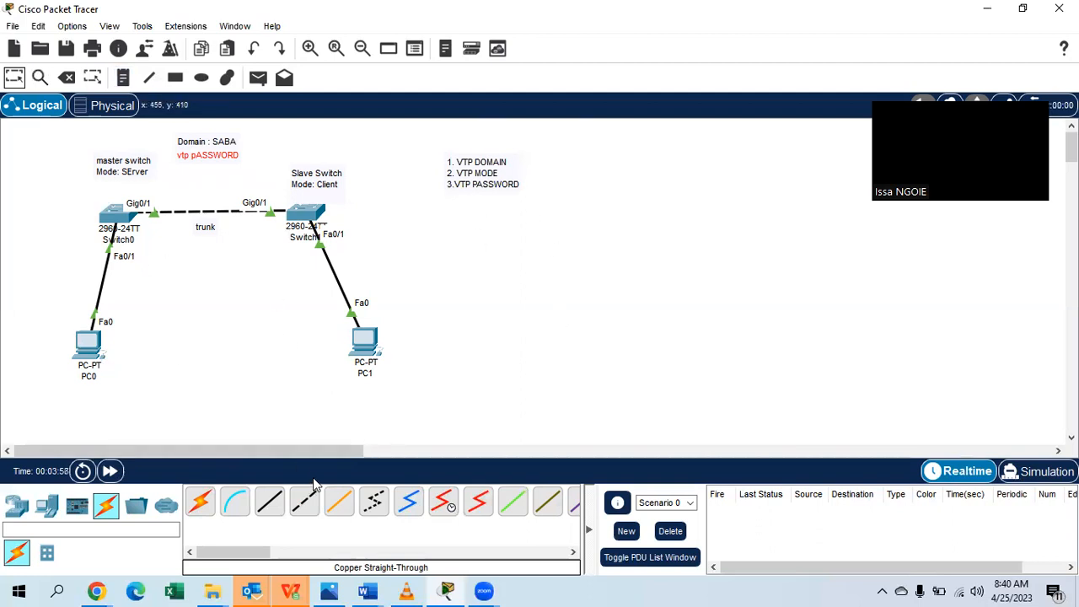
left_click(235, 501)
Connect PC0's RS 232 port to Switch0's Console port with a console cable.
left_click(88, 346)
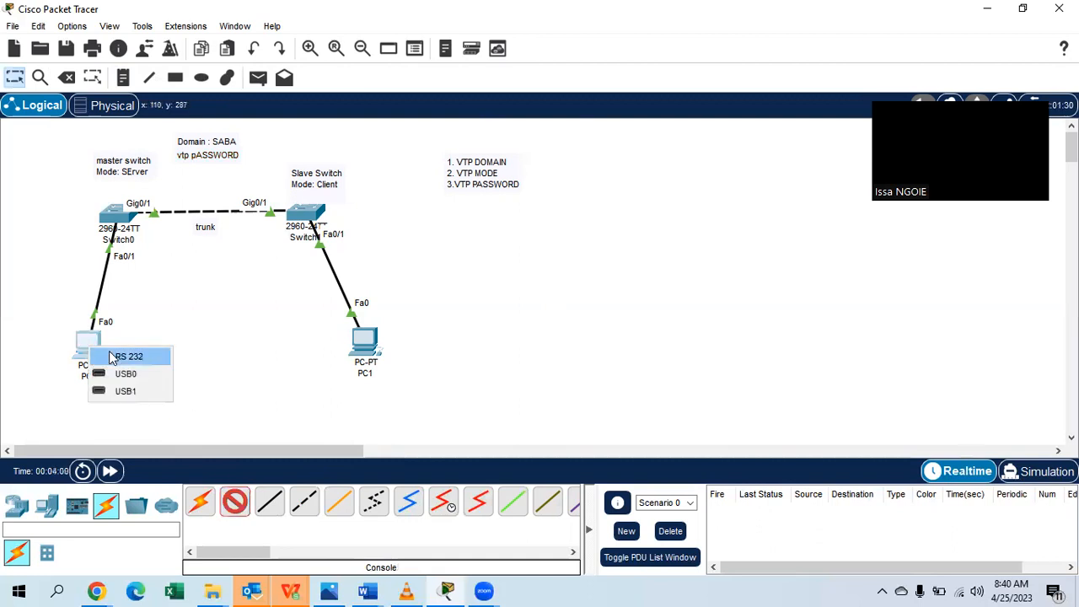
left_click(124, 358)
left_click(113, 213)
left_click(173, 13)
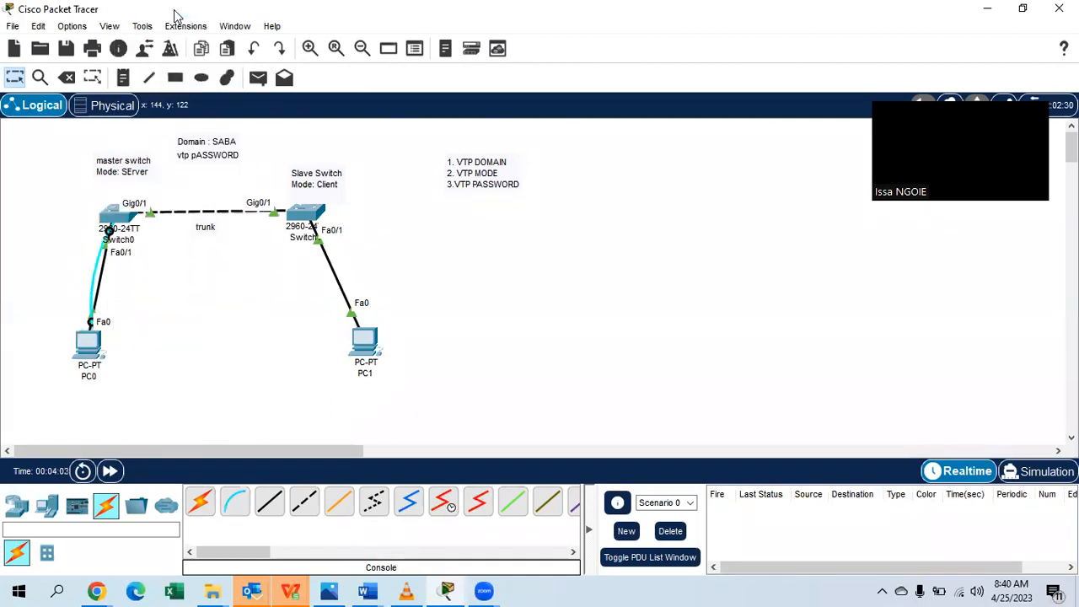
Open PC0's Terminal and enter global configuration mode with 'en' and 'conf t'.
left_click(89, 345)
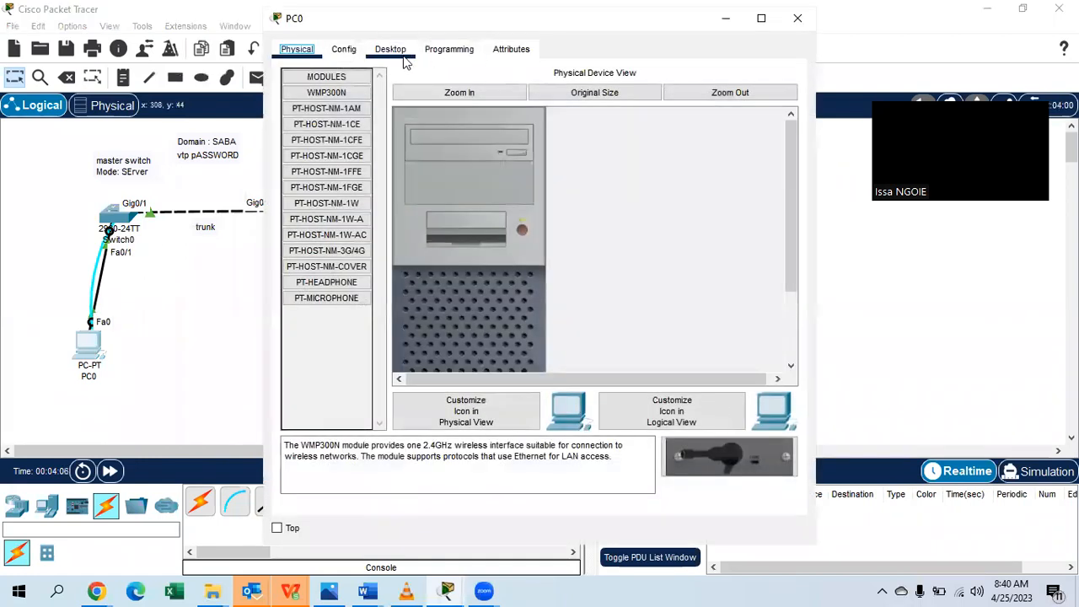
left_click(390, 49)
left_click(566, 131)
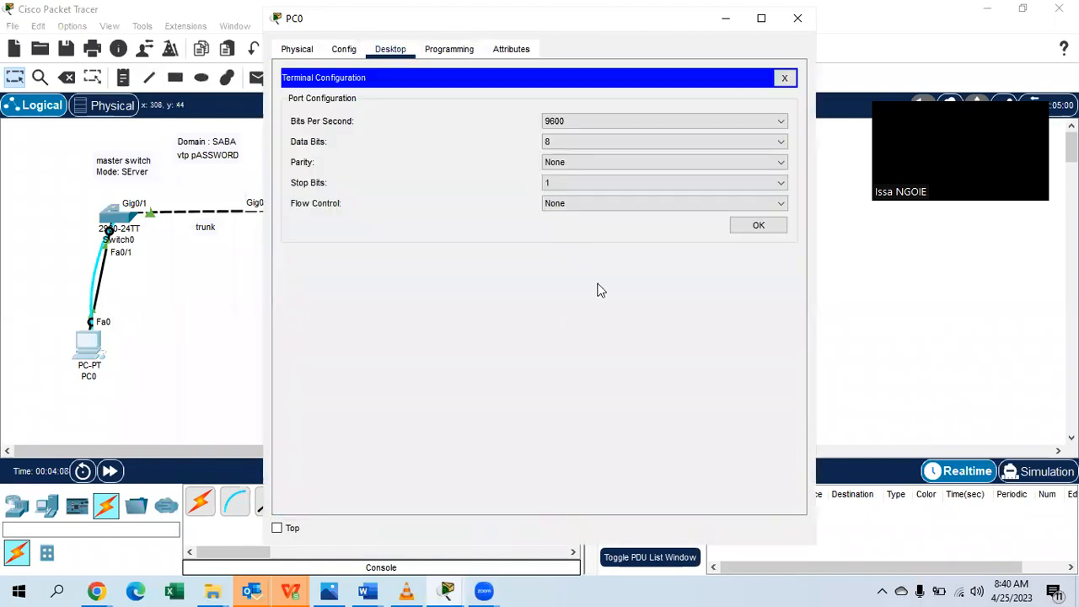
left_click(761, 223)
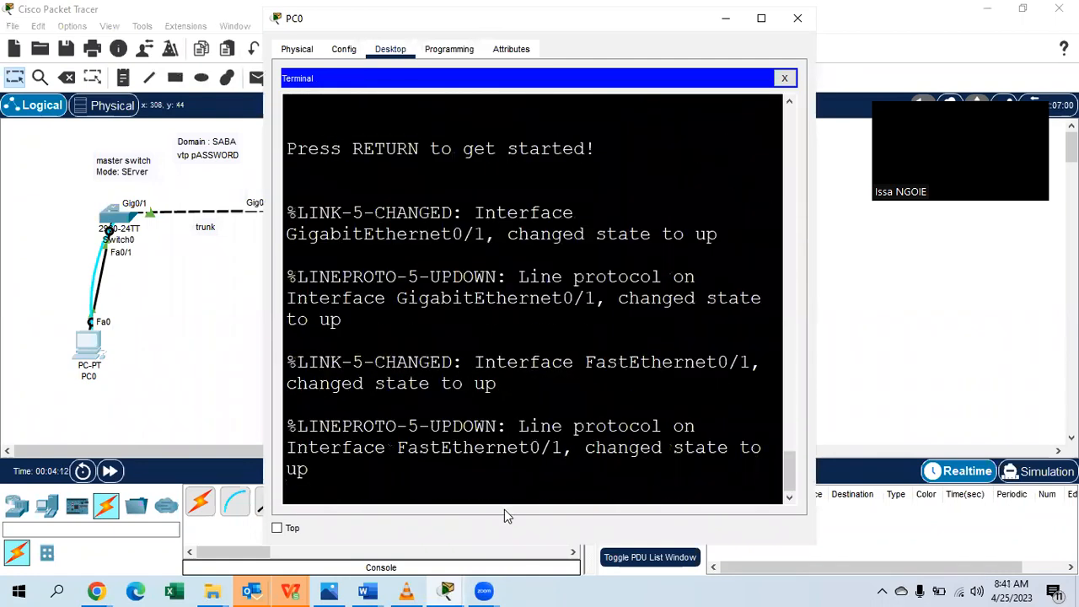
key("Return")
key("Return")
key("Return")
type("EN")
key("Return")
key("Return")
type("CONF T")
key("Return")
key("Return")
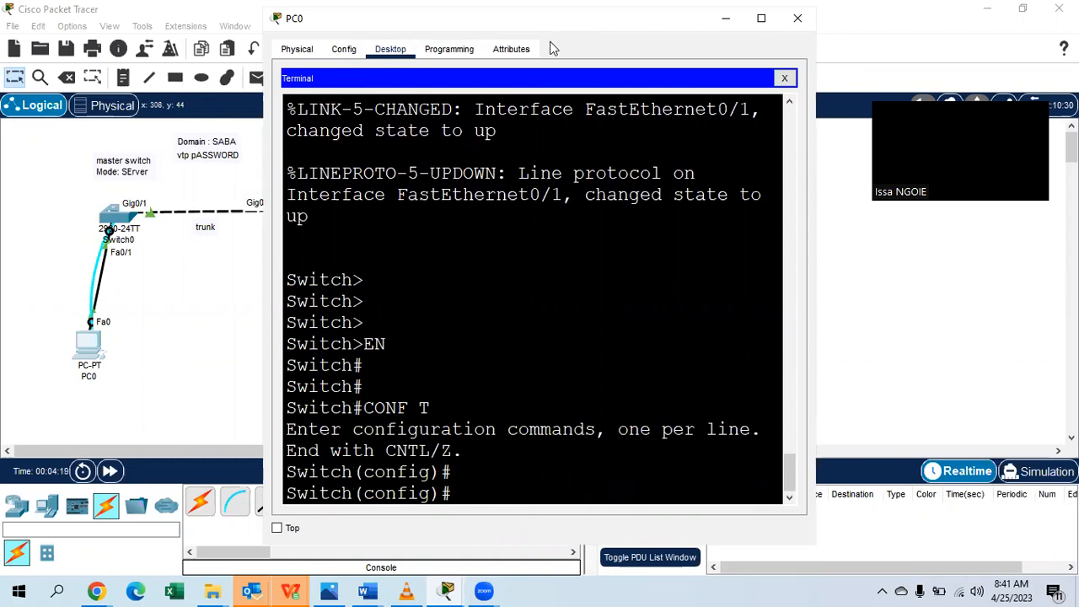
left_click_drag(549, 19, 822, 27)
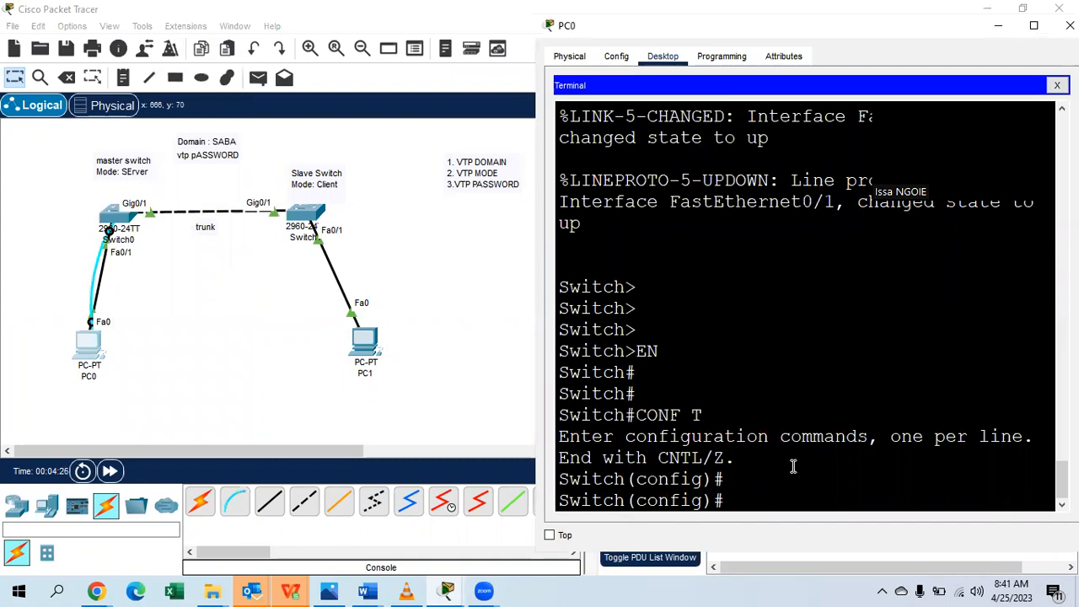
Enter 'vtp domain SABA' on Switch0 after checking the vtp and vtp domain help lists.
type("VTP ")
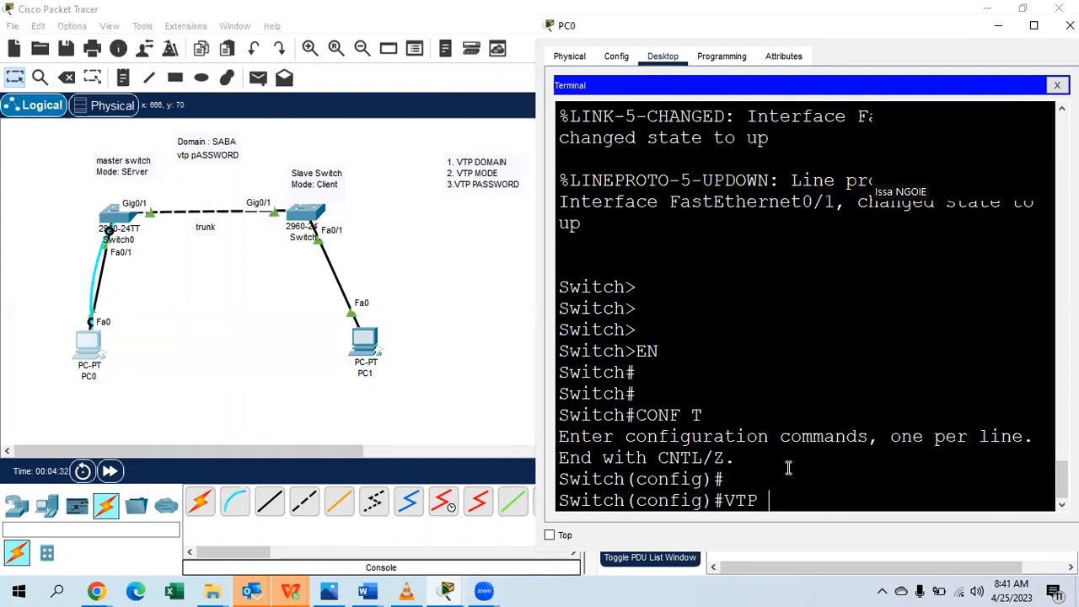
type("?")
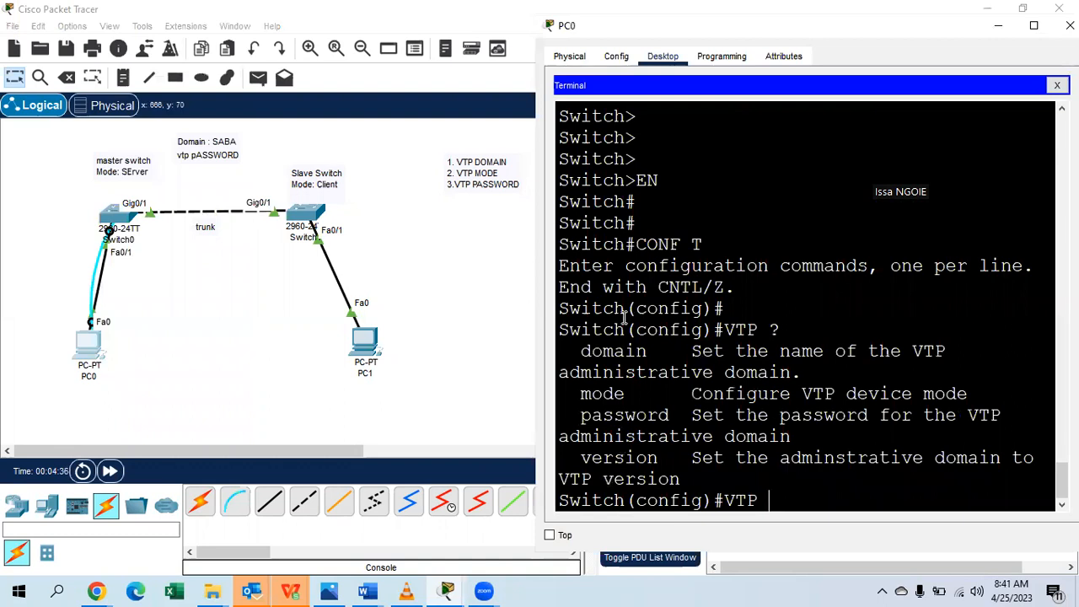
left_click_drag(649, 351, 581, 353)
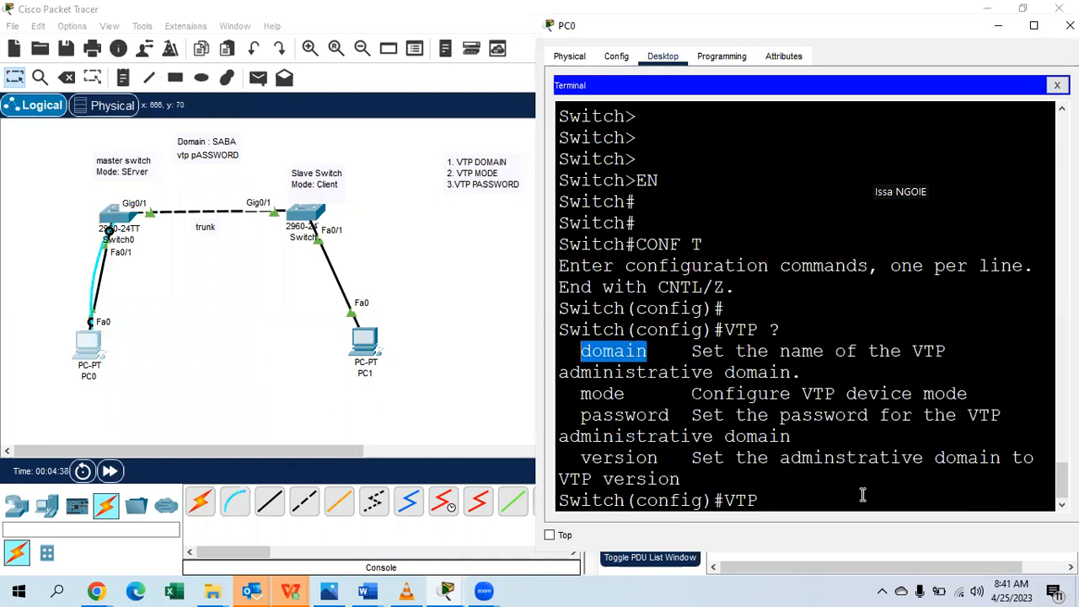
left_click(801, 500)
type("DOMAIN")
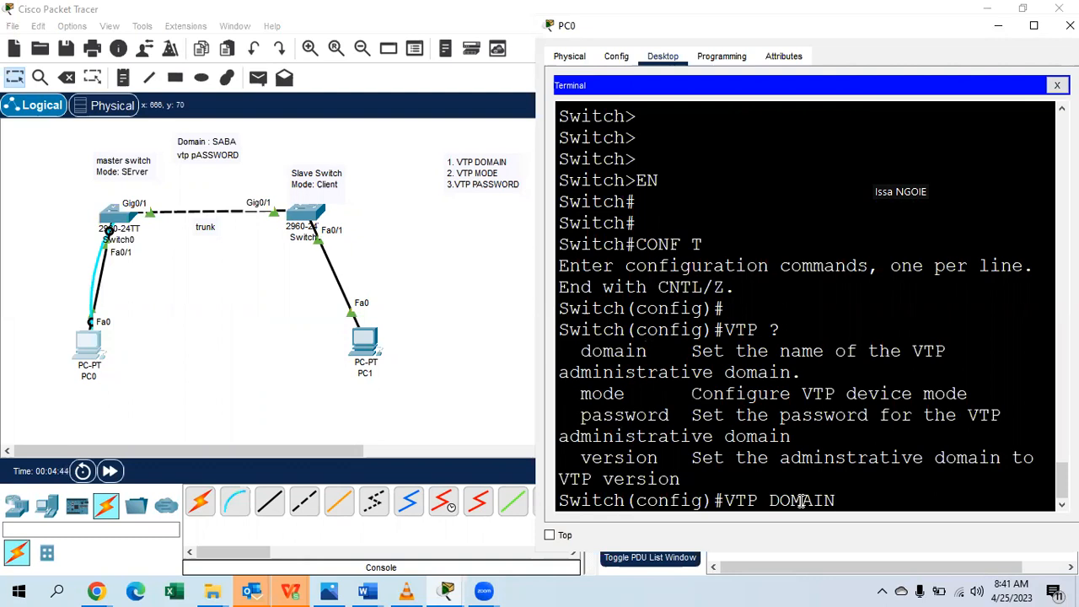
type("?")
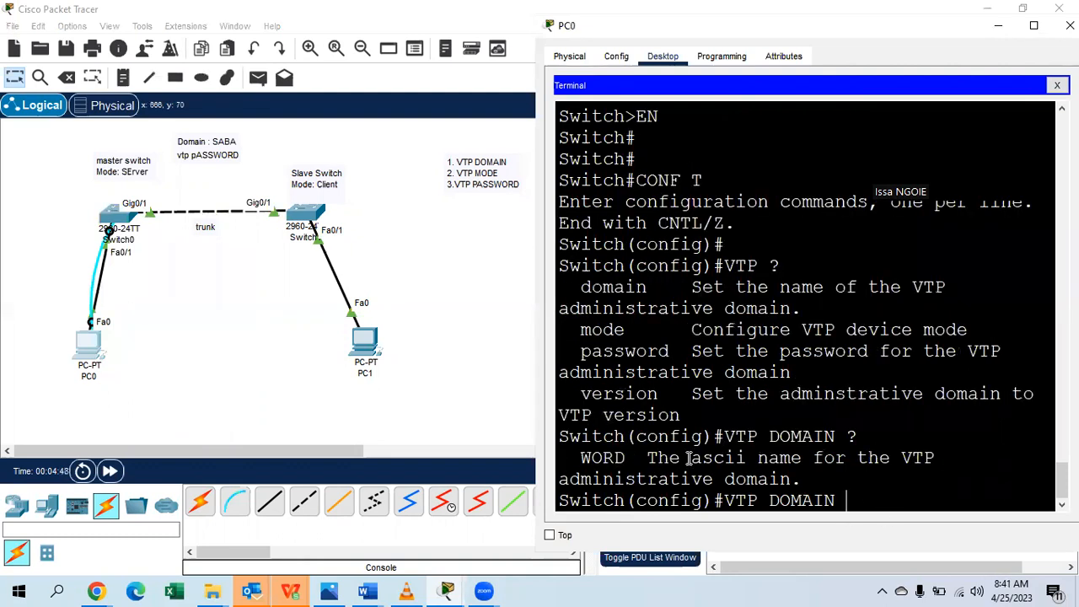
left_click_drag(642, 459, 575, 459)
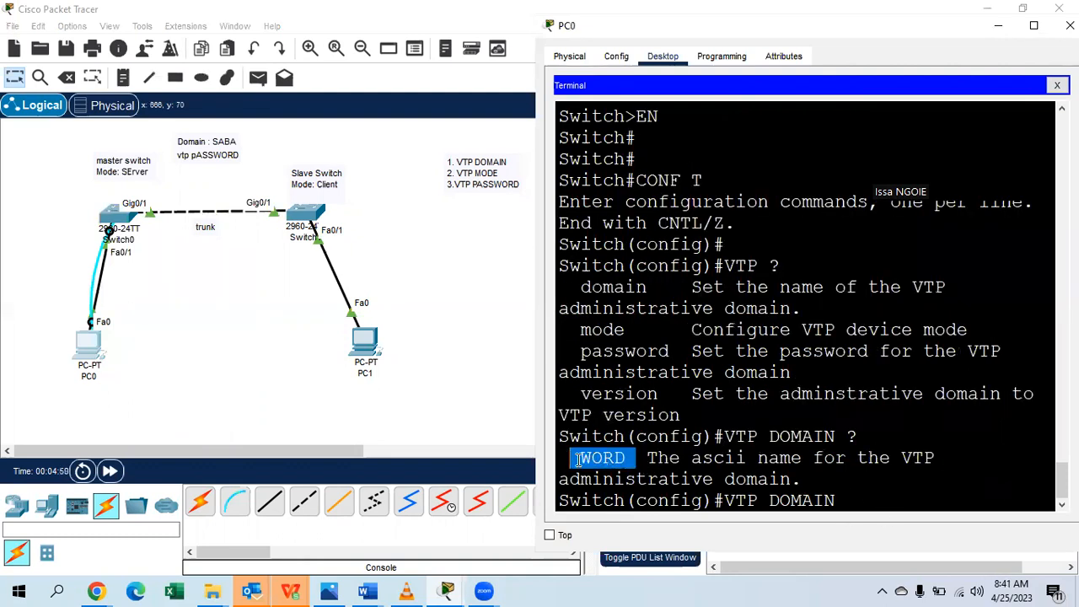
left_click(844, 501)
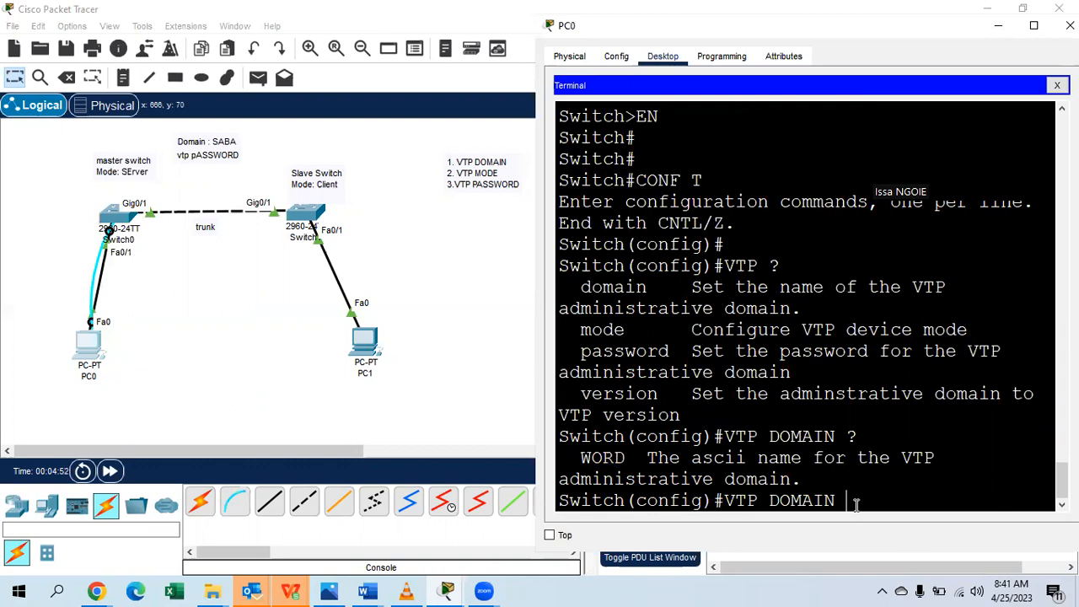
type("SABA")
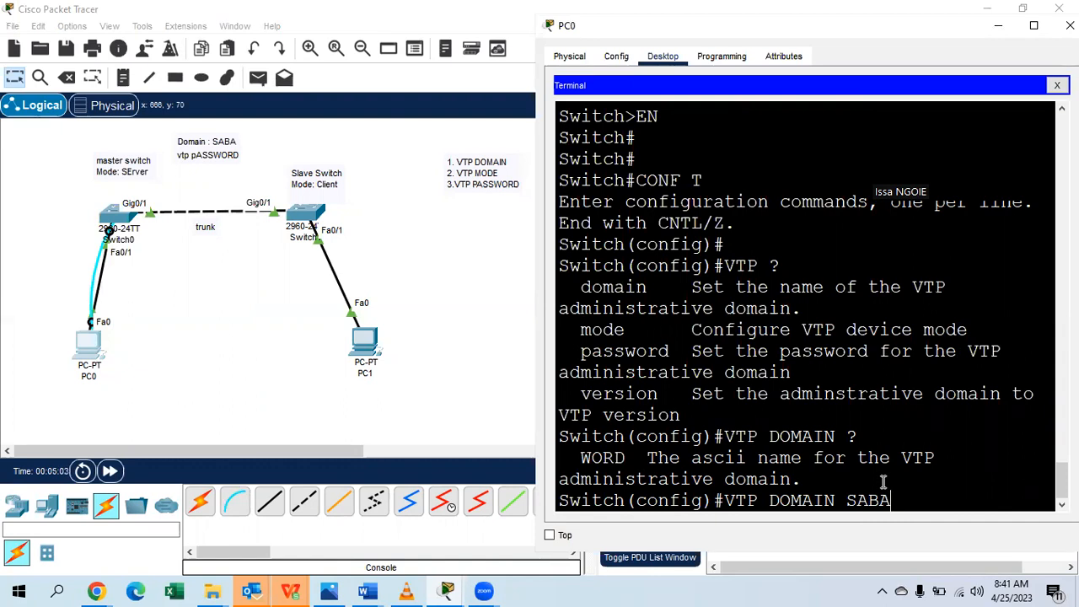
key("Return")
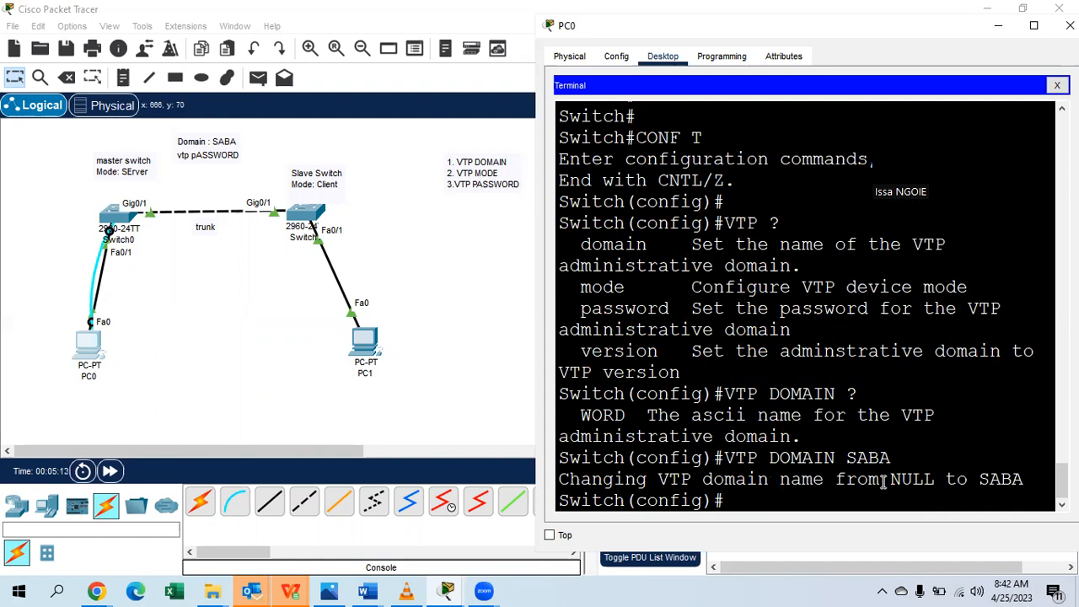
type("VTP MODE ?")
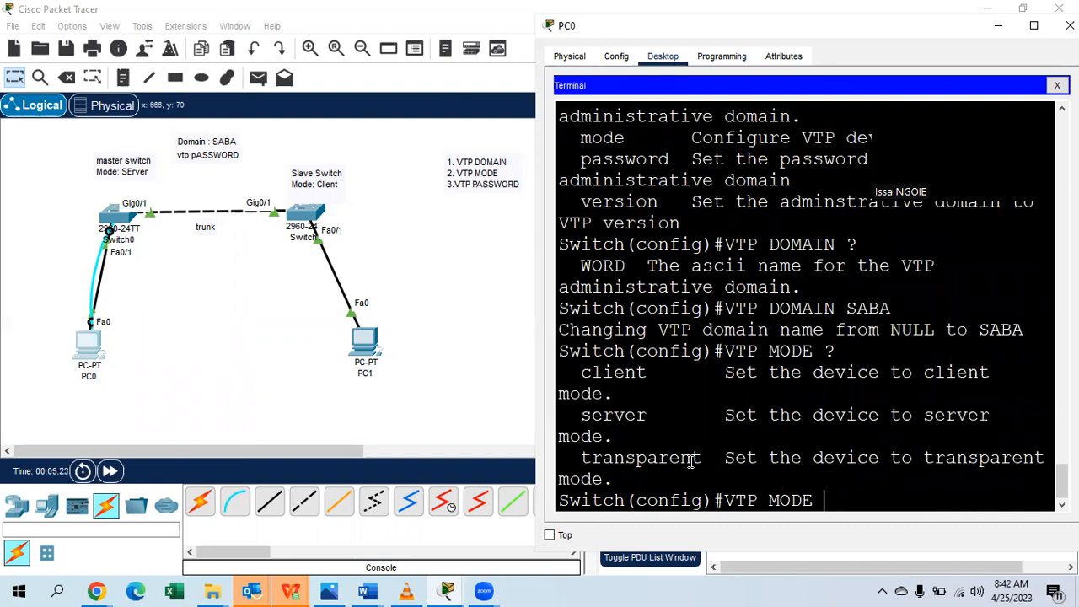
Compare the transparent, client and server VTP modes, then set Switch0 to VTP server mode.
left_click_drag(707, 458, 585, 463)
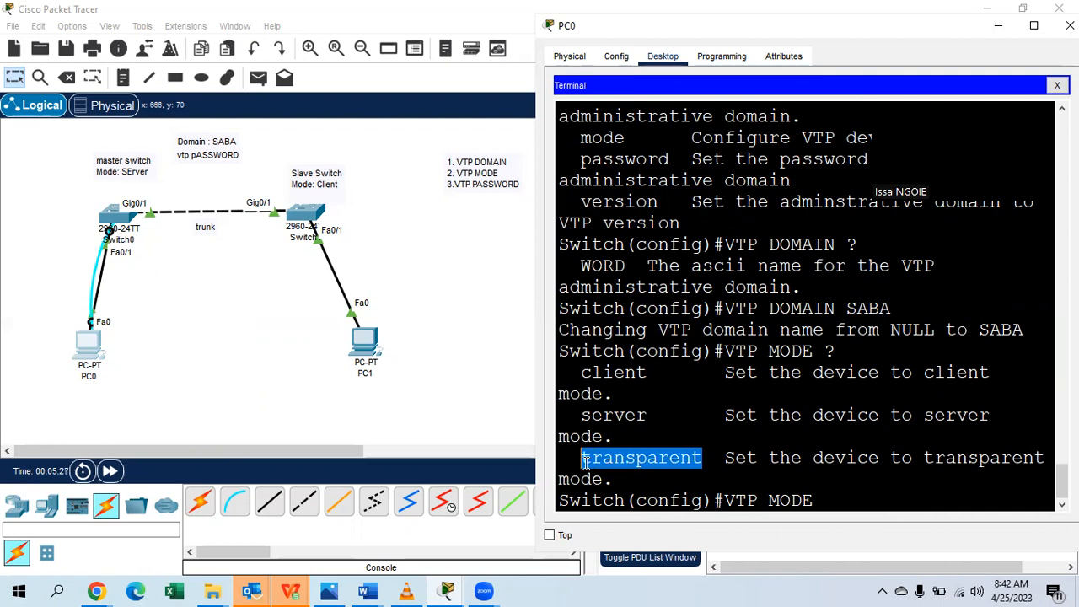
left_click_drag(658, 372, 587, 376)
left_click_drag(646, 415, 583, 420)
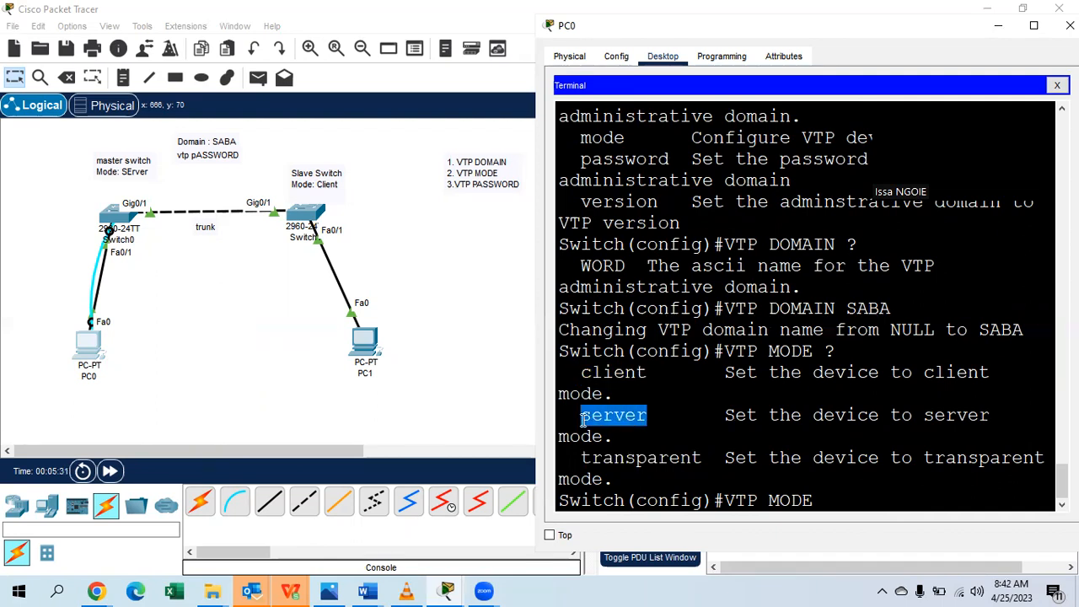
left_click(824, 500)
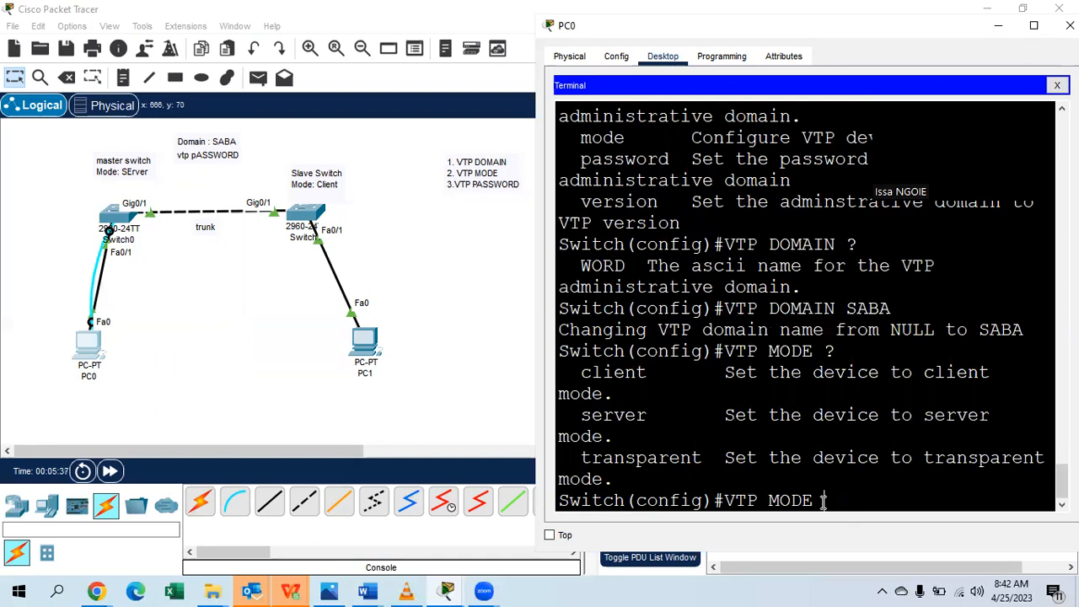
type("SERVER")
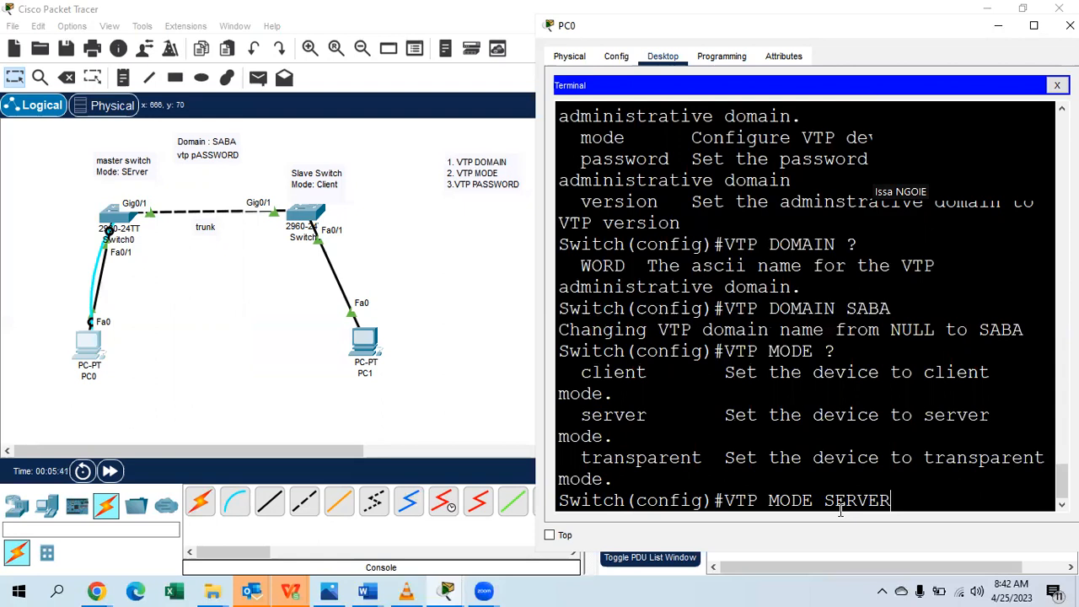
key("Return")
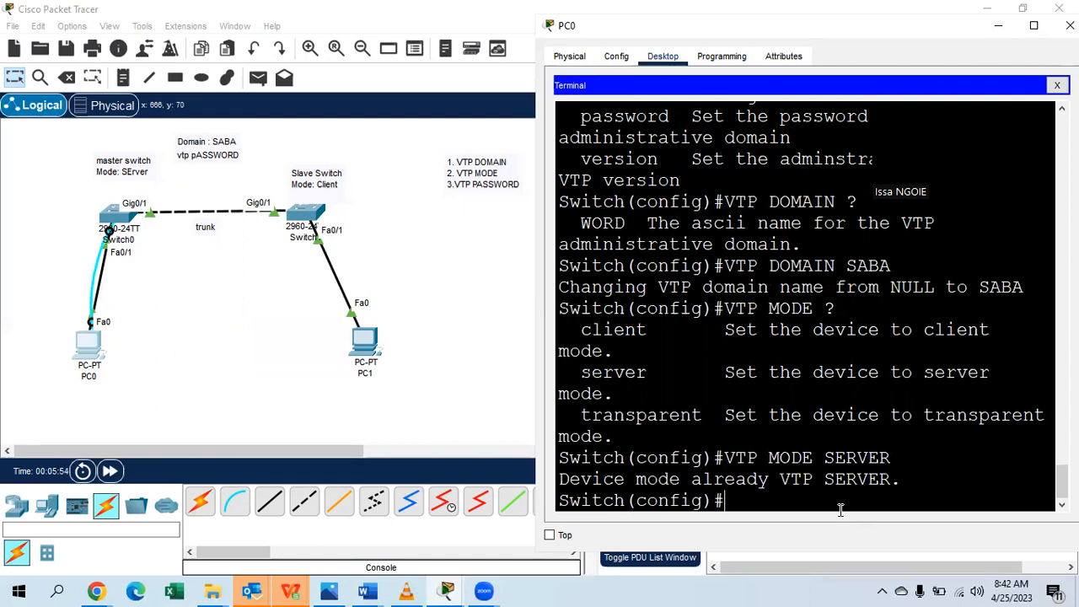
type("VTP PASSWORD")
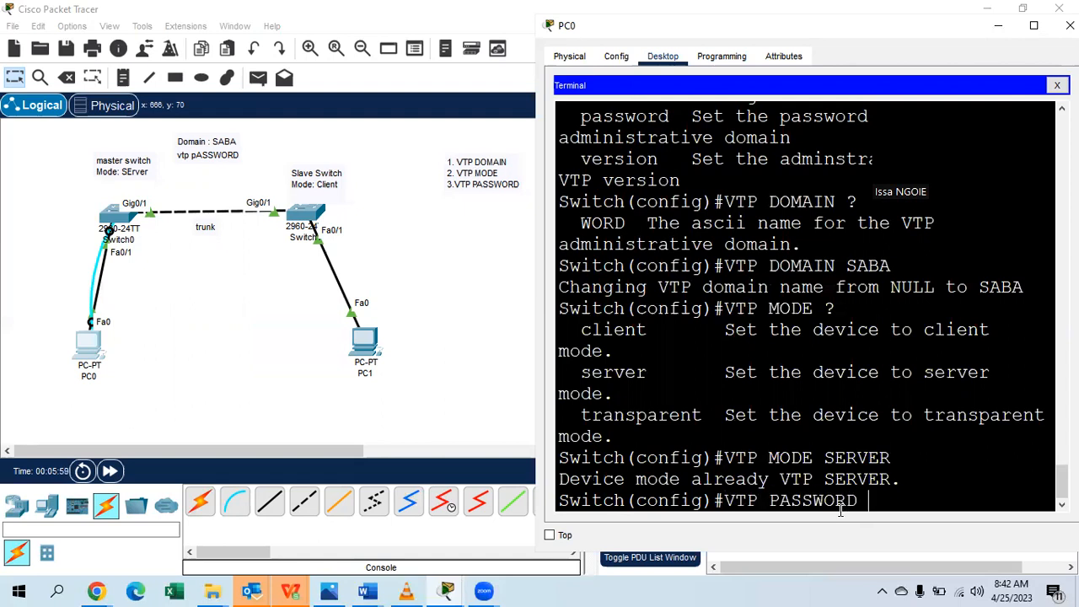
type(" SABA123@")
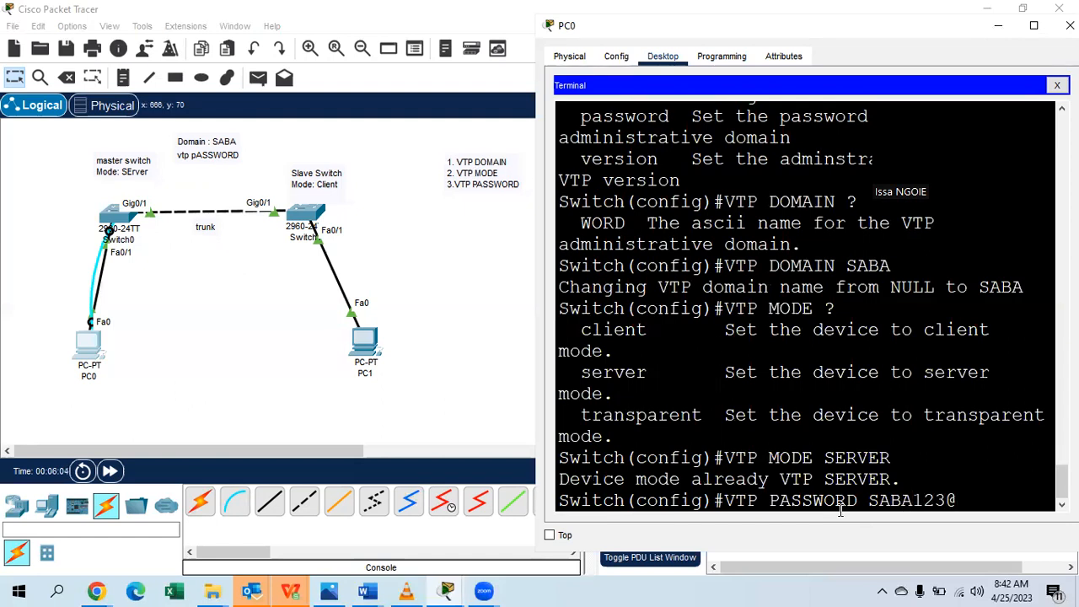
key("Return")
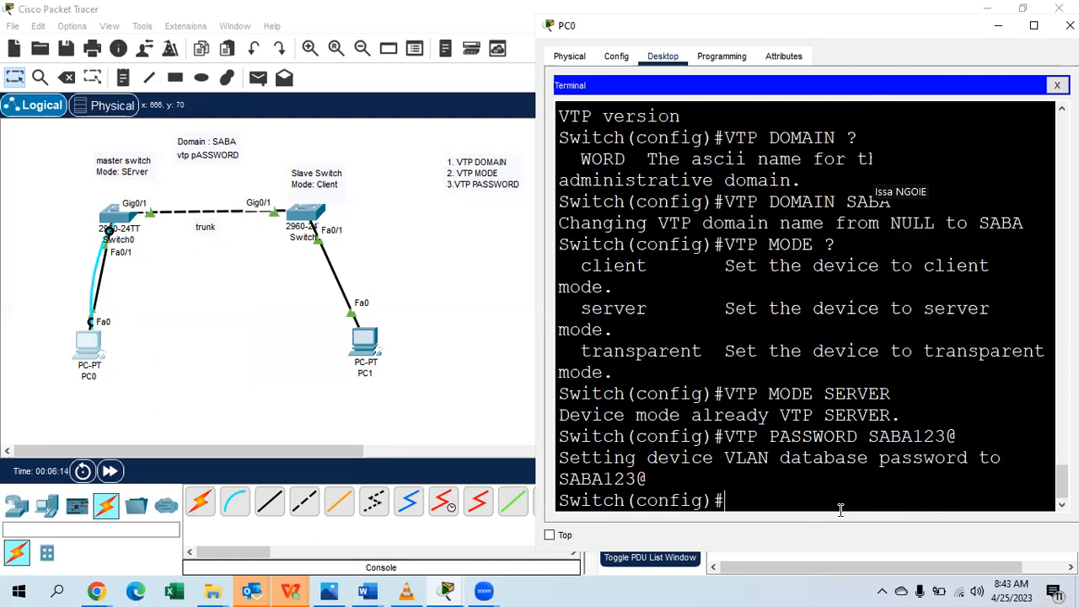
scroll(841, 481, "up", 1)
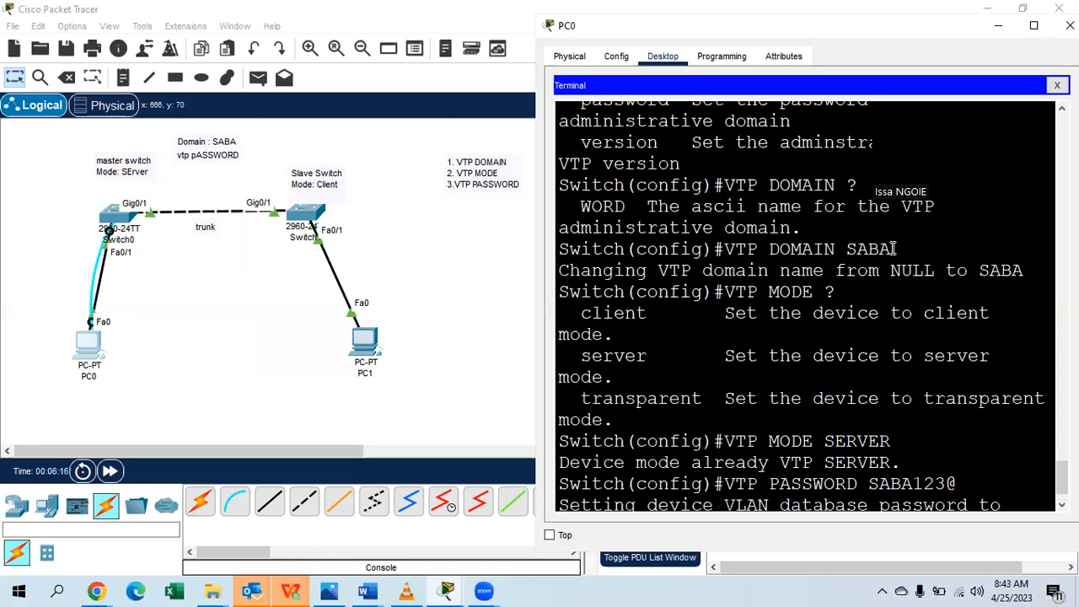
scroll(894, 248, "down", 1)
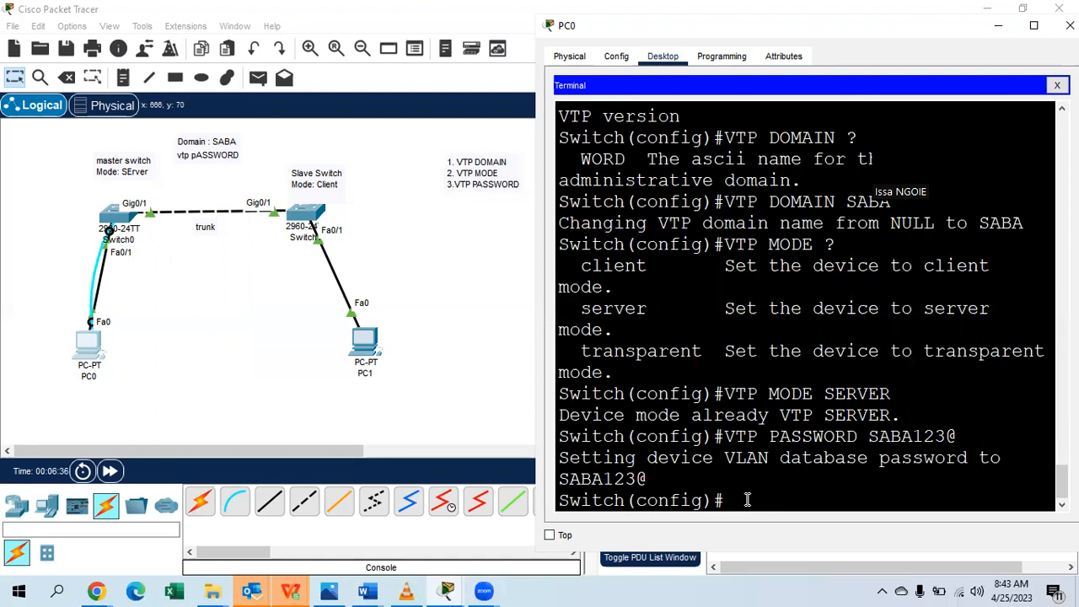
type("SHOW")
Run DO SHOW VTP STATUS on Switch0 from configuration mode.
key("BackSpace")
key("BackSpace")
key("BackSpace")
key("BackSpace")
key("BackSpace")
type("DO")
left_click_drag(827, 27, 757, 27)
type("SHOW VTP ")
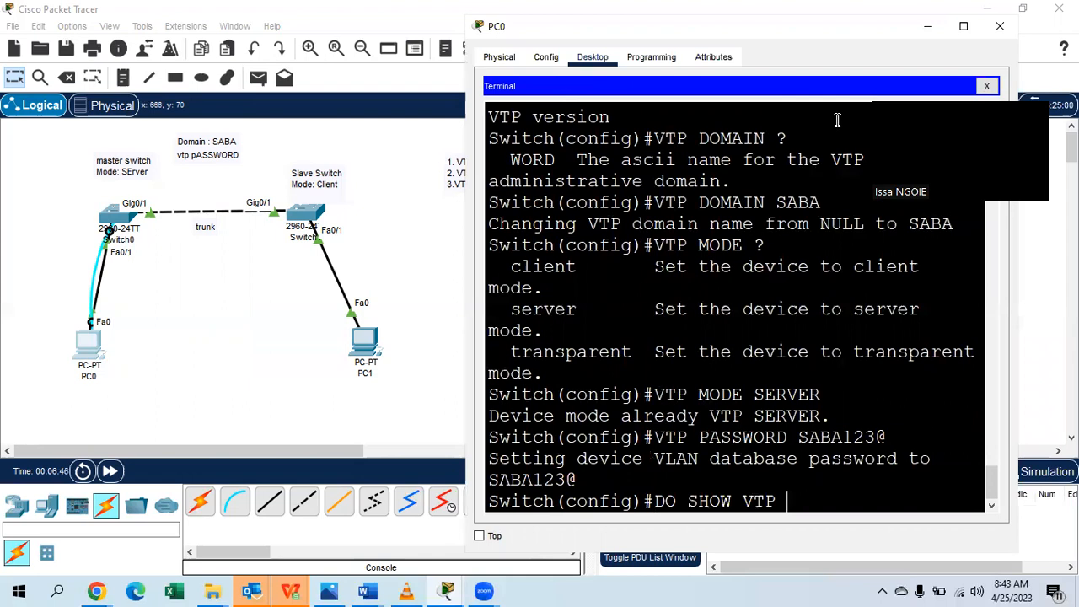
type("STATUS")
key("Return")
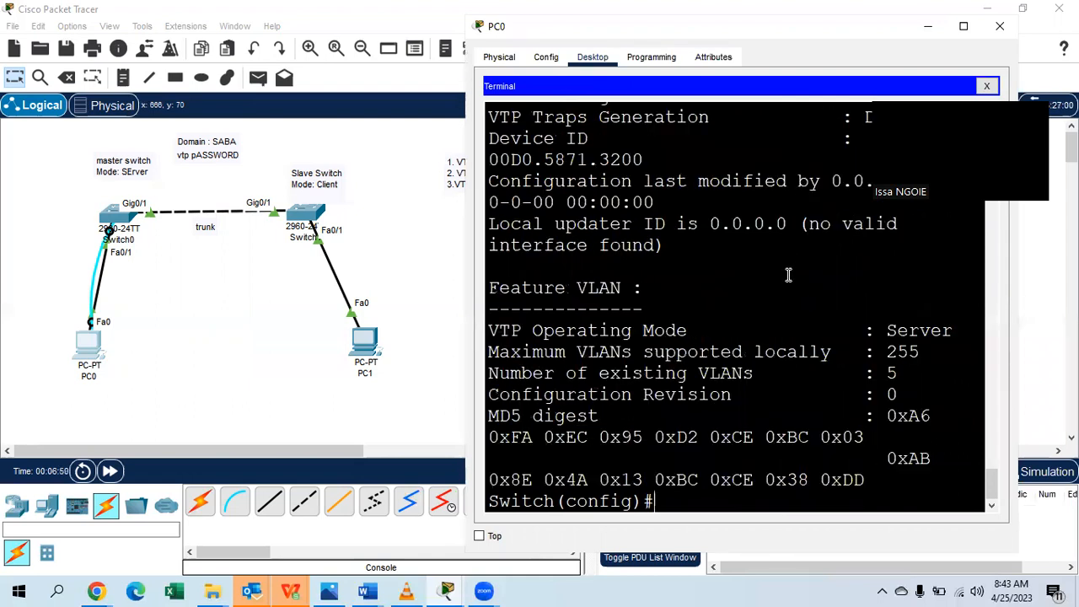
Highlight the Server operating mode and VLAN count in the output, then start on interface G0/1.
scroll(767, 425, "up", 3)
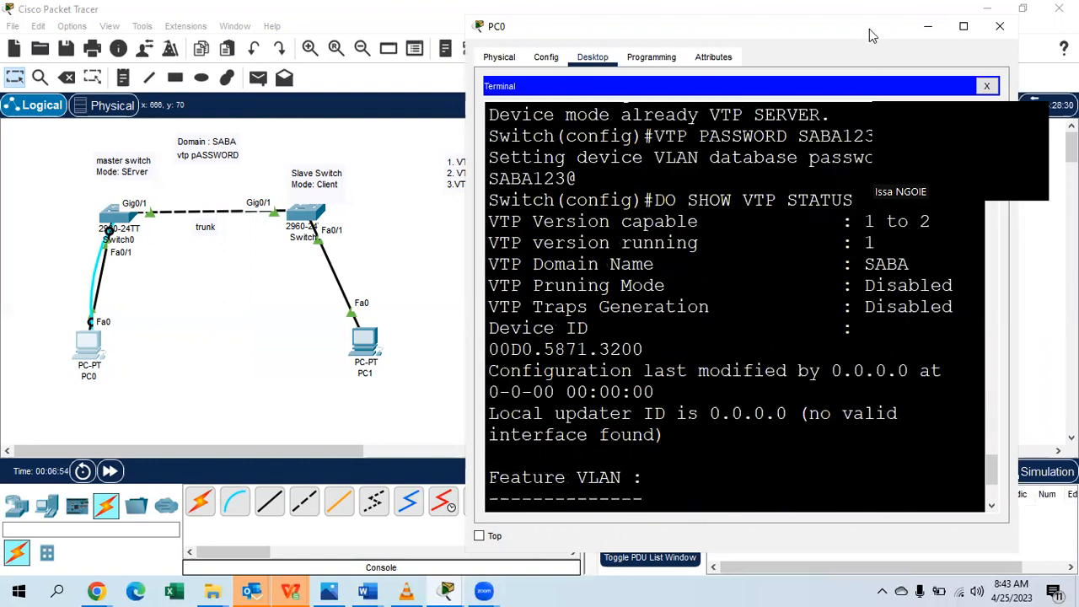
left_click_drag(853, 35, 683, 42)
scroll(683, 260, "down", 3)
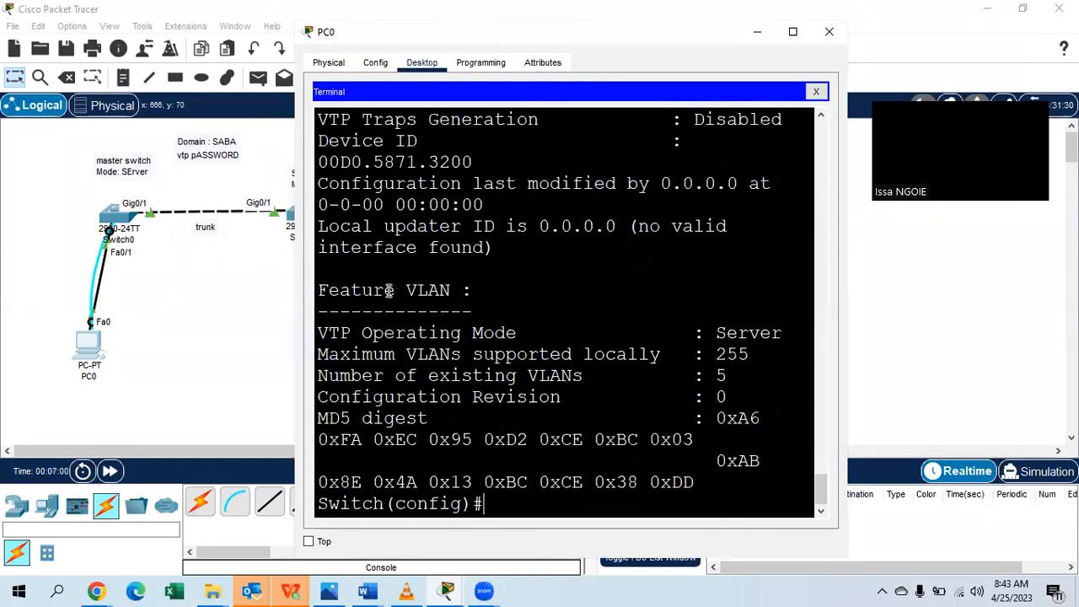
left_click_drag(527, 333, 330, 333)
left_click_drag(782, 333, 716, 333)
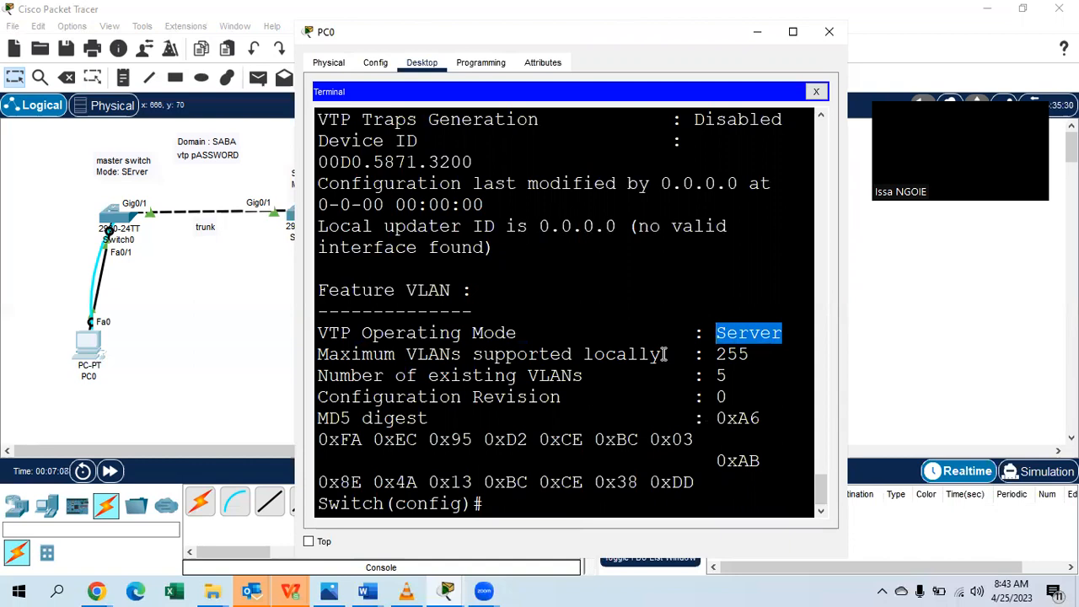
left_click_drag(752, 355, 716, 375)
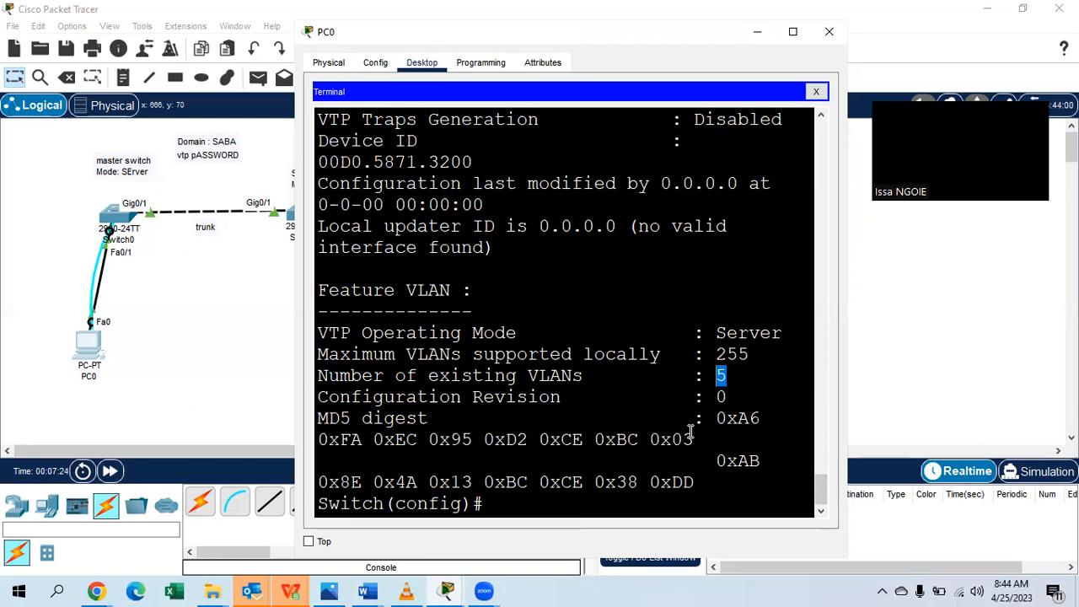
left_click(545, 506)
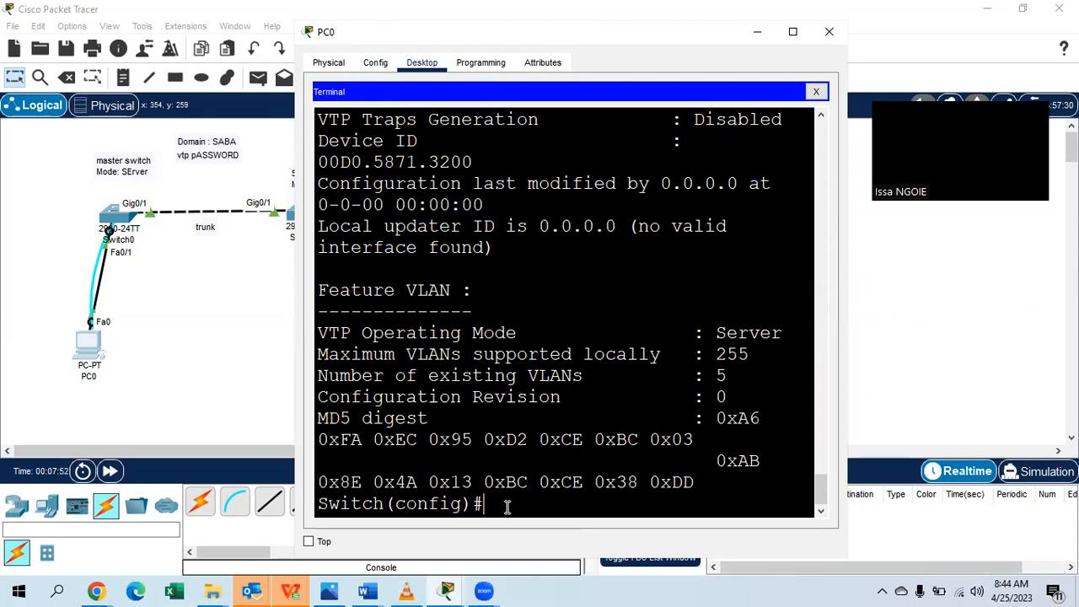
type("INT G0/1")
Set Switch0's Gig0/1 interface to switchport mode trunk.
key("Return")
type("SW")
key("Tab")
type("MO")
key("Tab")
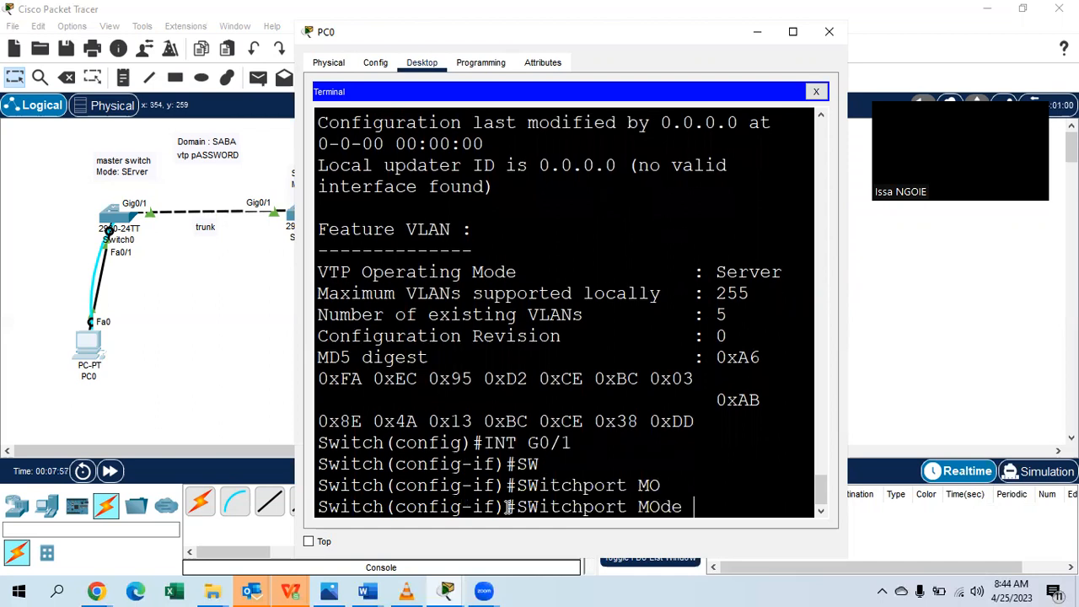
type("T")
key("Tab")
key("Return")
Exit interface mode, close PC0's window and select the Console cable.
key("Return")
type("EXIT")
key("Return")
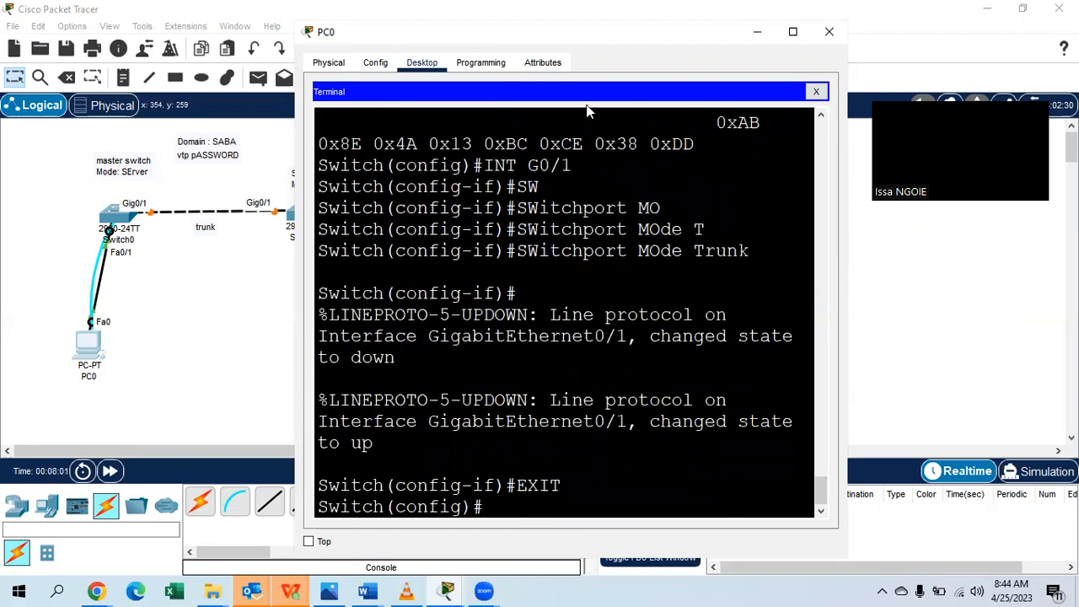
left_click(829, 31)
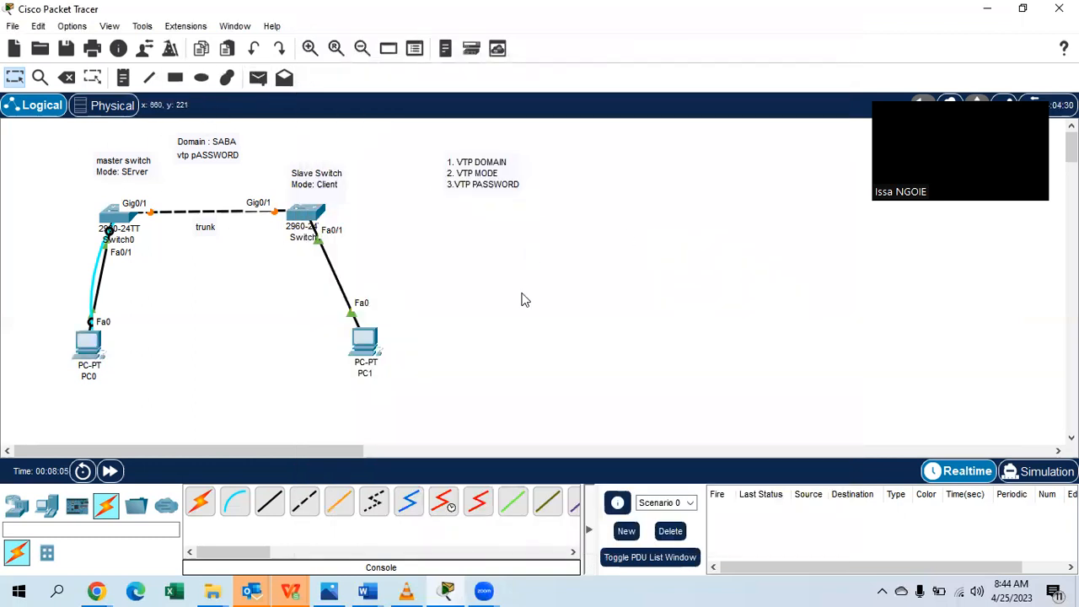
left_click(235, 501)
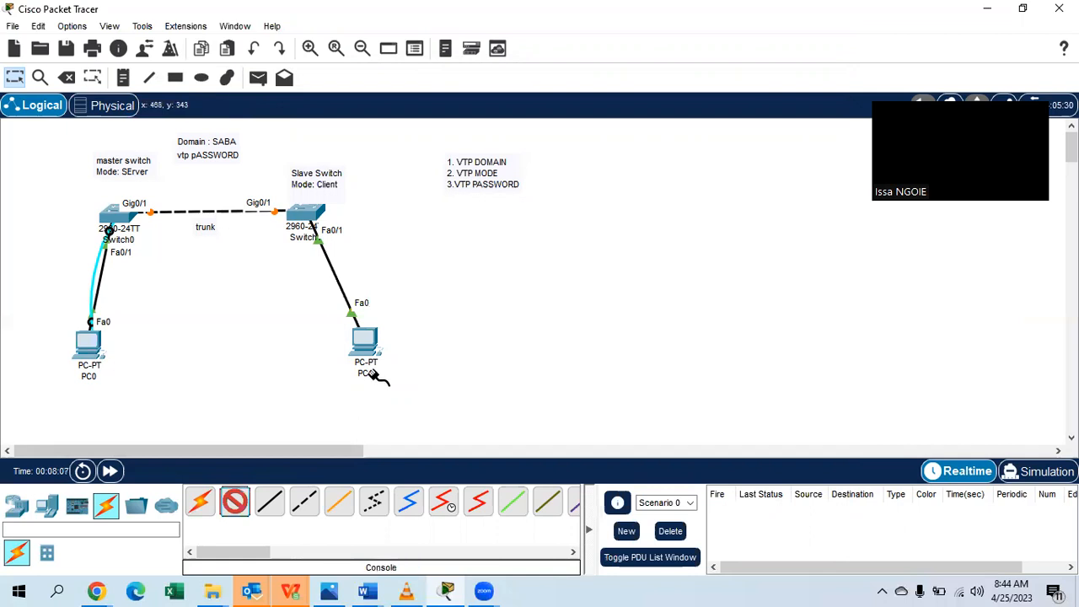
Connect a console cable from PC1's RS 232 port to the Slave Switch's Console port.
left_click(366, 345)
left_click(419, 353)
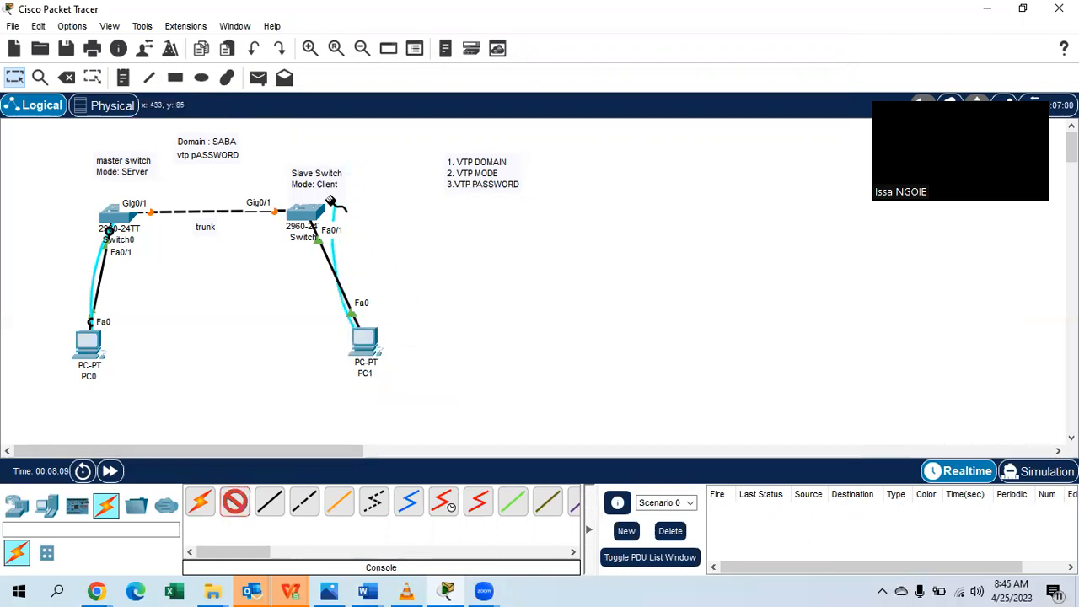
left_click(304, 215)
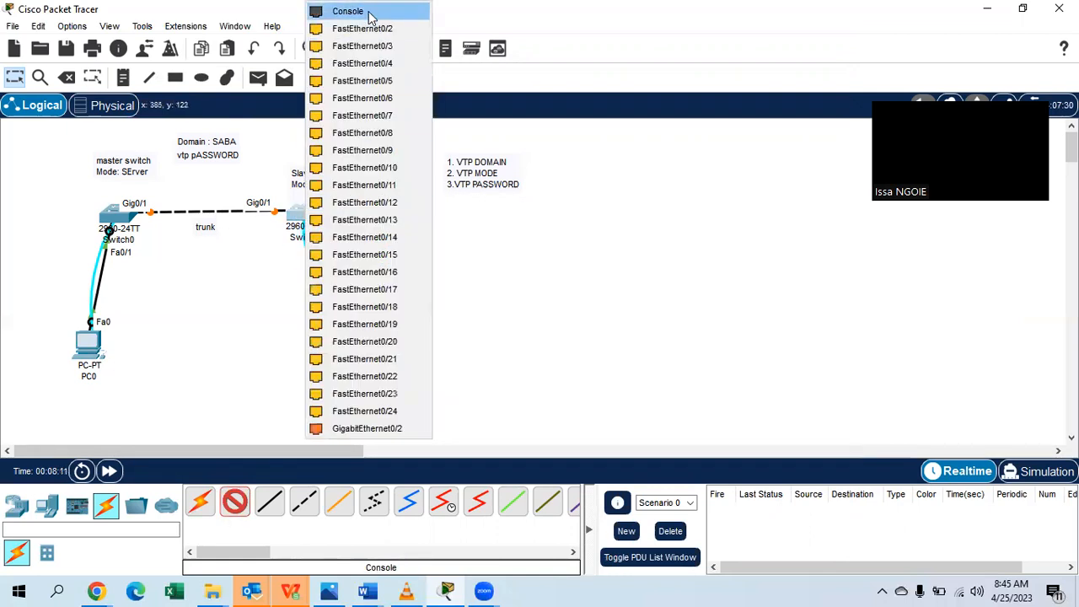
left_click(368, 11)
Open PC1's Desktop Terminal with the default connection settings.
left_click(365, 350)
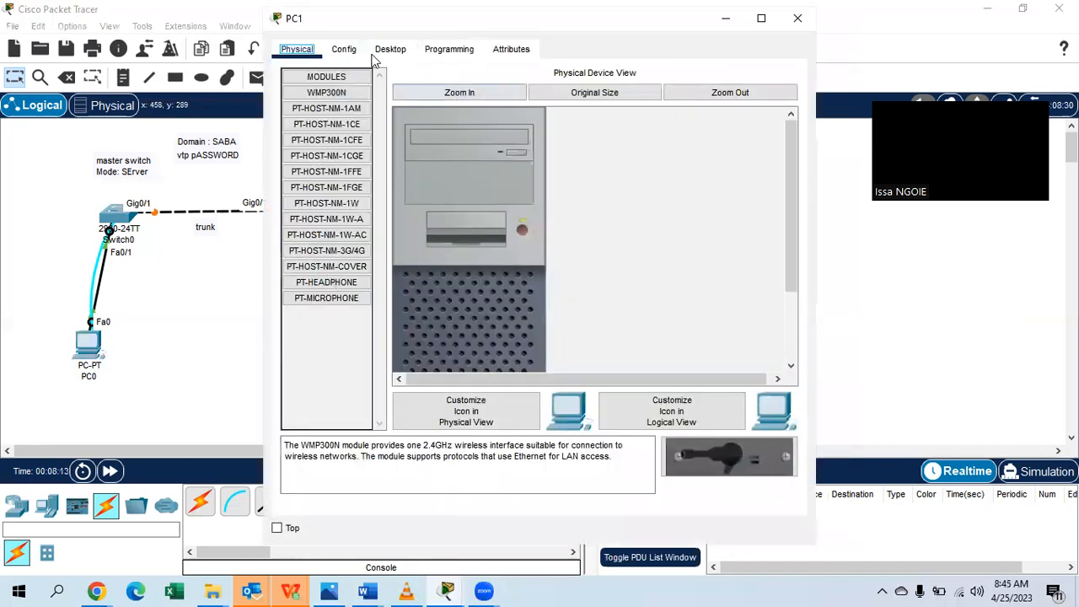
left_click(388, 50)
left_click_drag(690, 31, 754, 33)
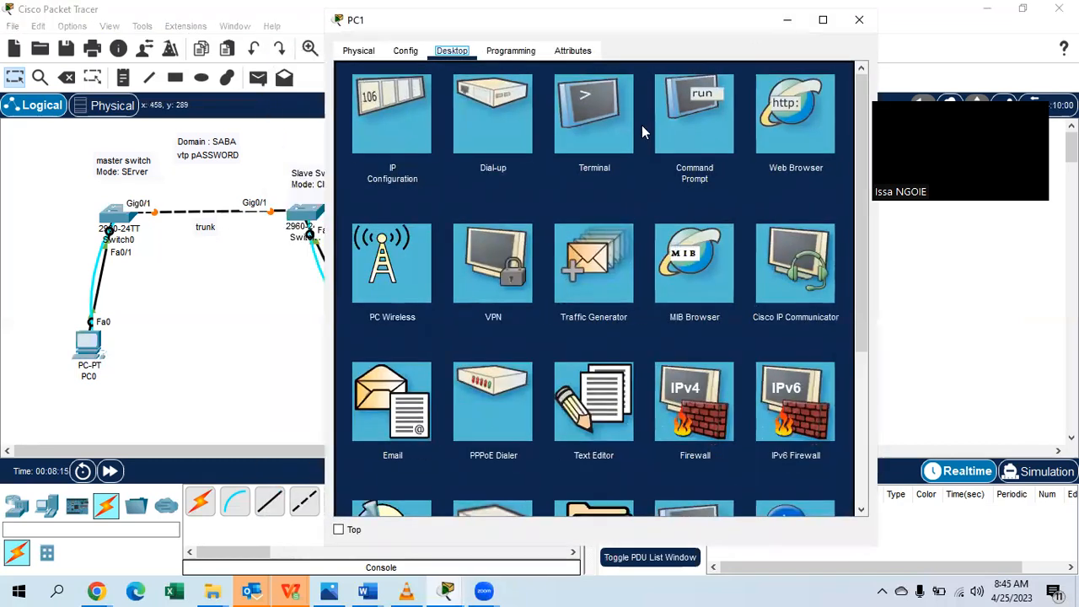
left_click(631, 126)
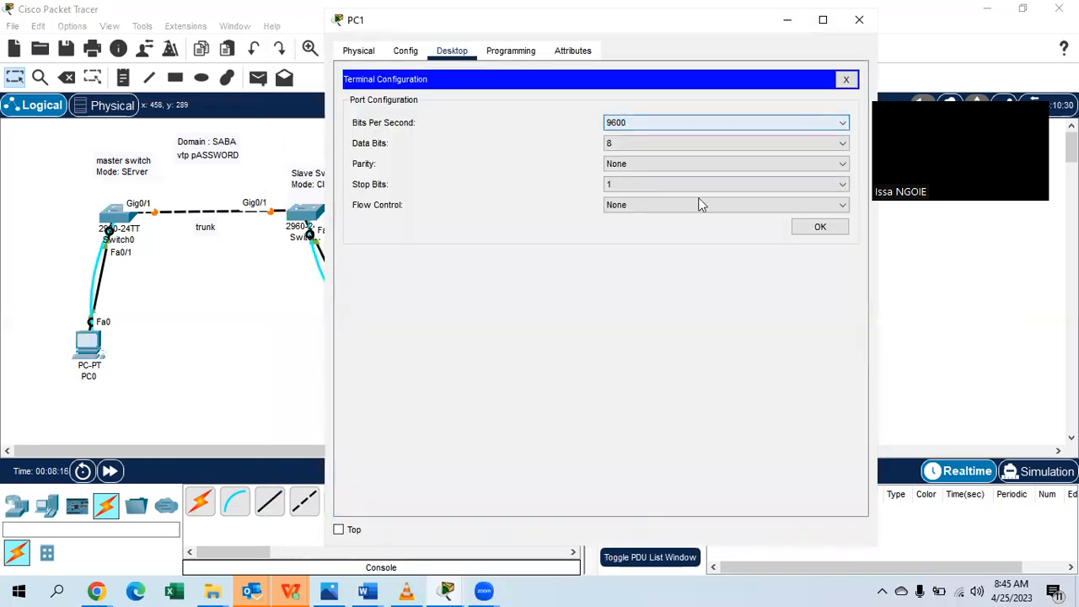
left_click(820, 227)
Enter EN and CONF T on the slave switch and begin typing VTP DOMAIN SABA.
key("Return")
key("Return")
type("N")
key("BackSpace")
type("EN")
key("Return")
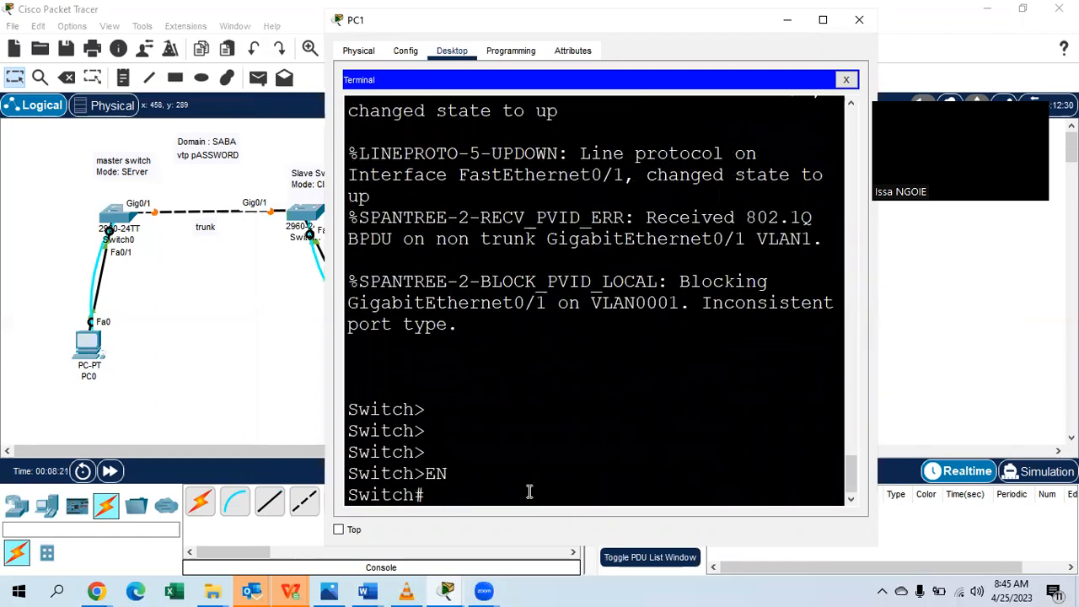
type("CONF T")
key("Return")
key("Return")
key("Return")
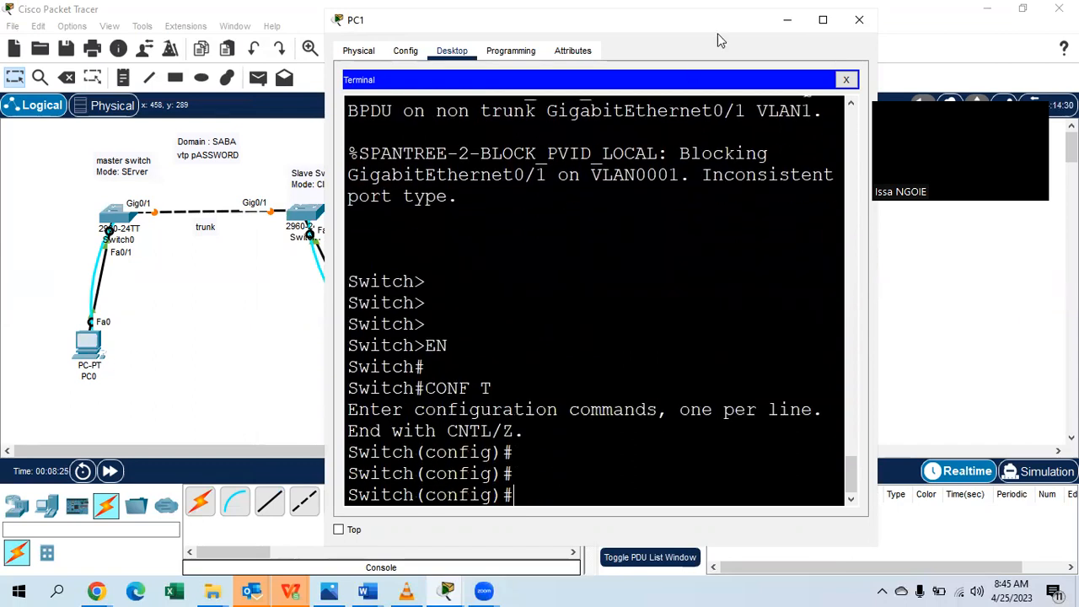
left_click_drag(761, 34, 982, 31)
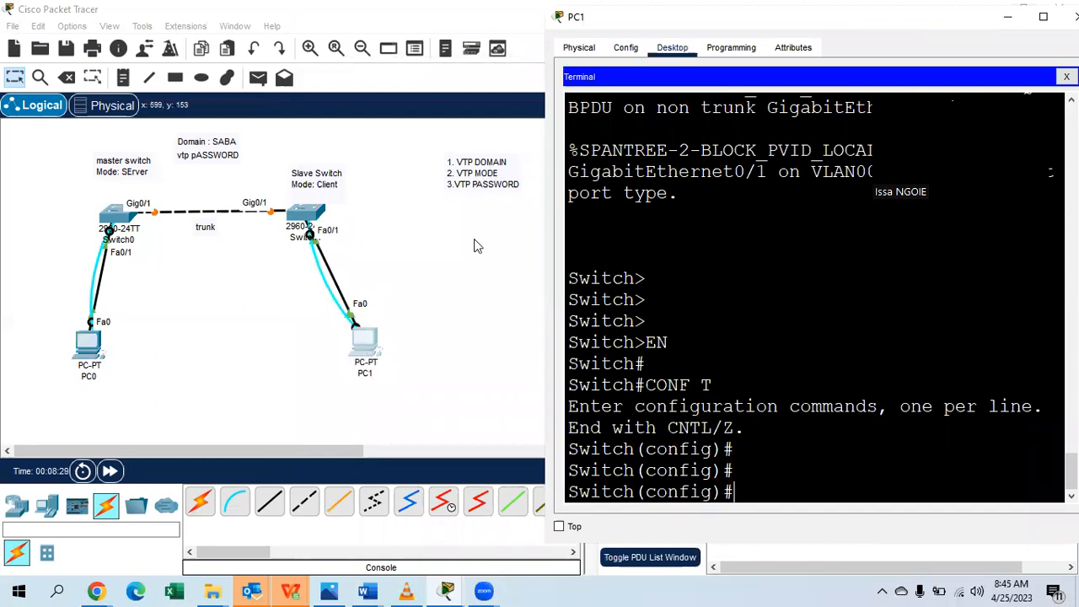
key("Return")
key("Return")
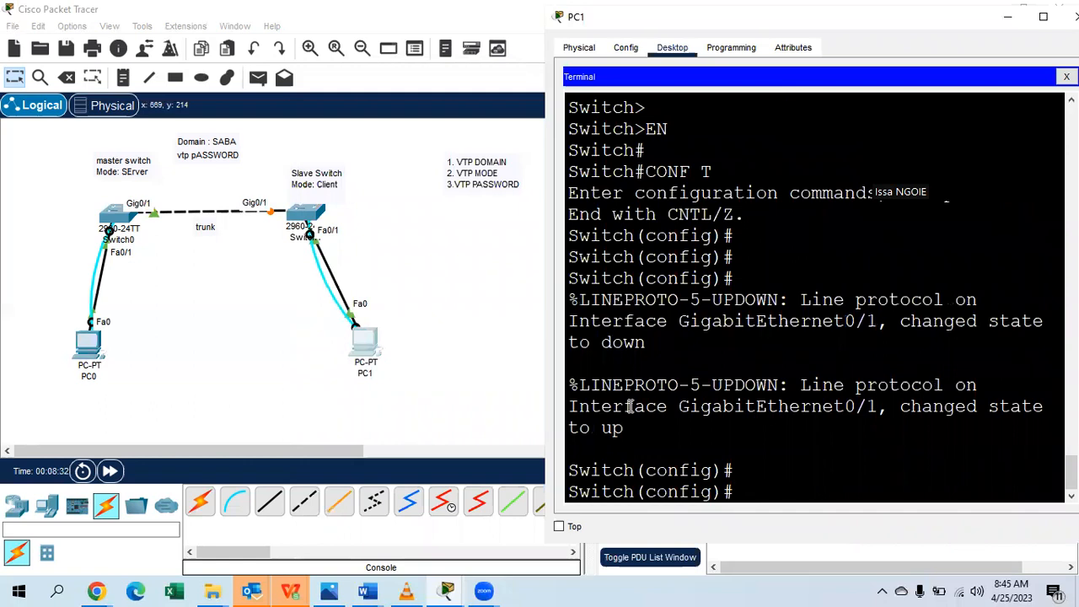
type("VTP DOMAIN")
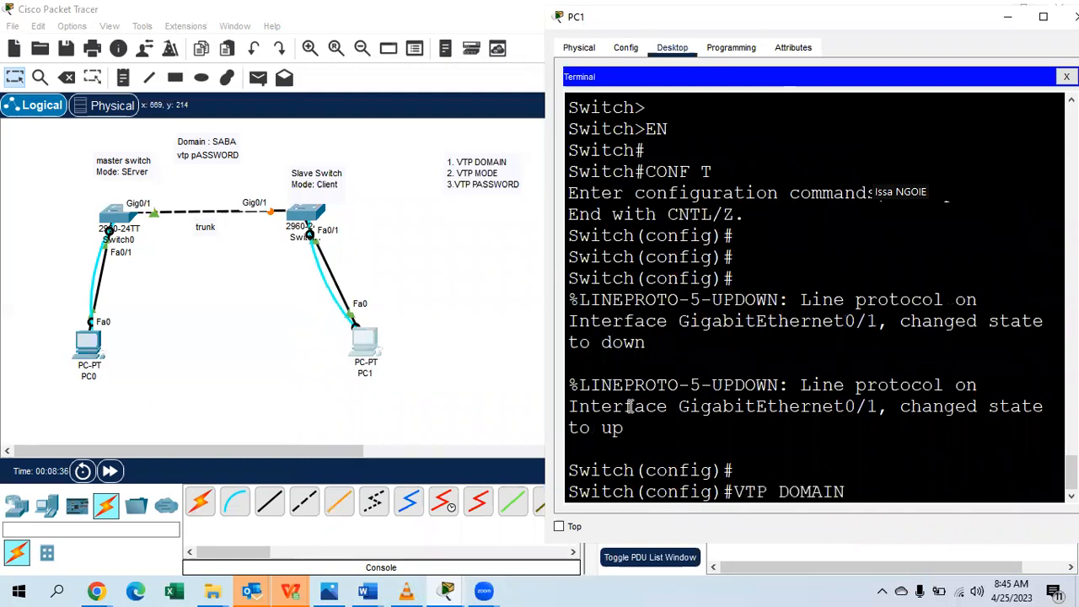
type(" SABA")
Apply VTP domain SABA, VTP mode client and a VTP password on the slave switch.
key("Return")
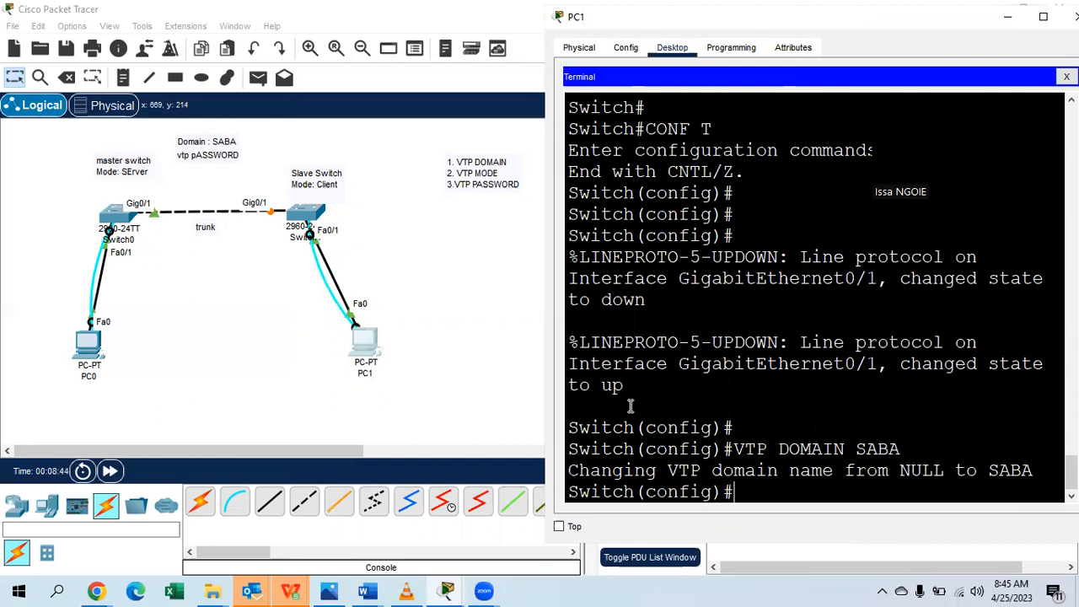
type("VTP MODE CLIENT")
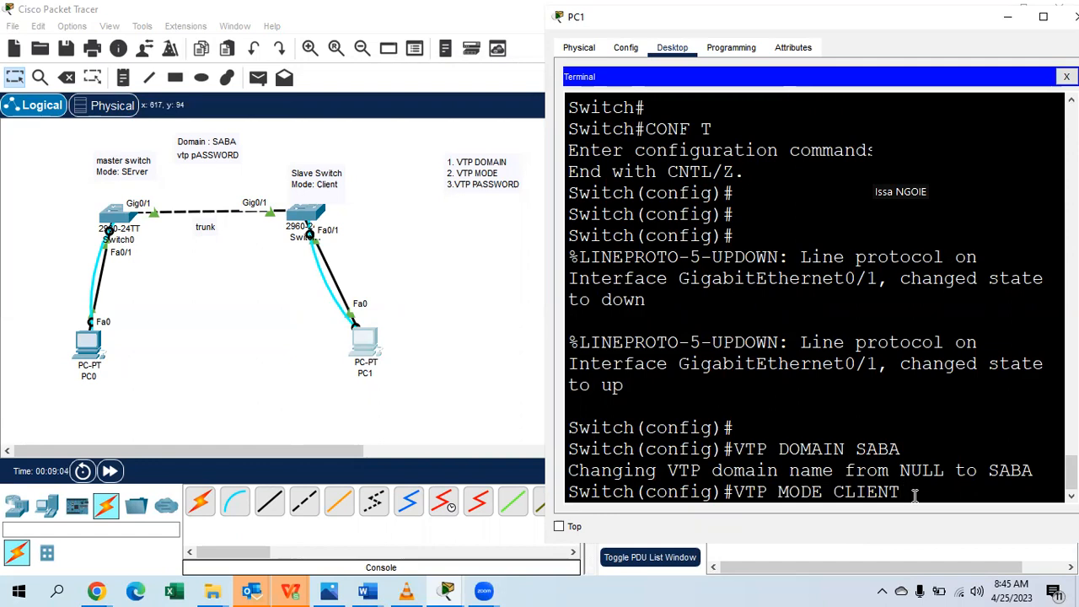
key("Return")
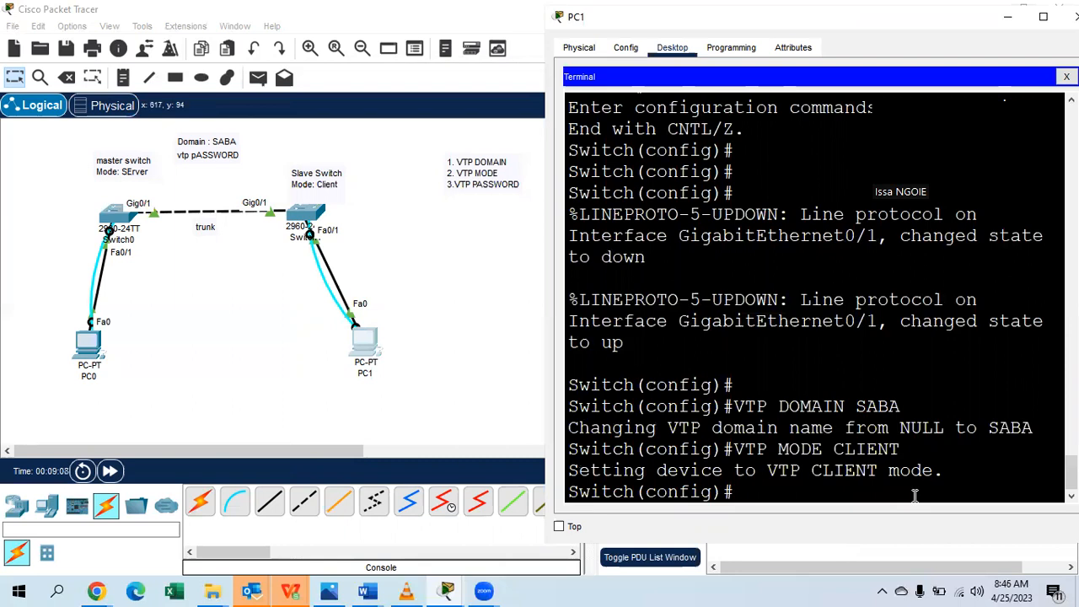
type("VTP PASS")
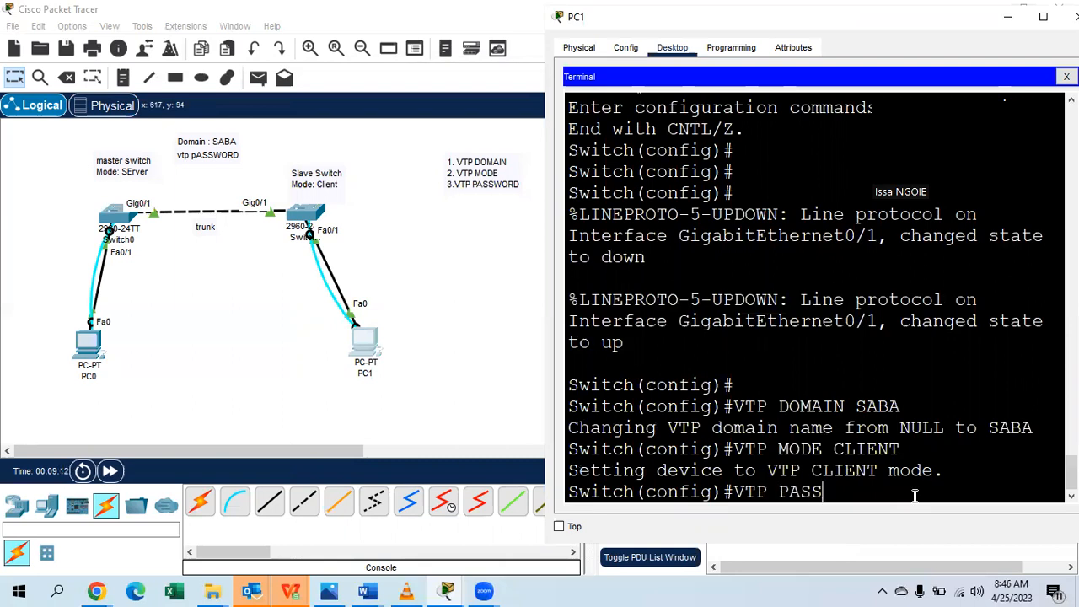
type("WORD SABA12")
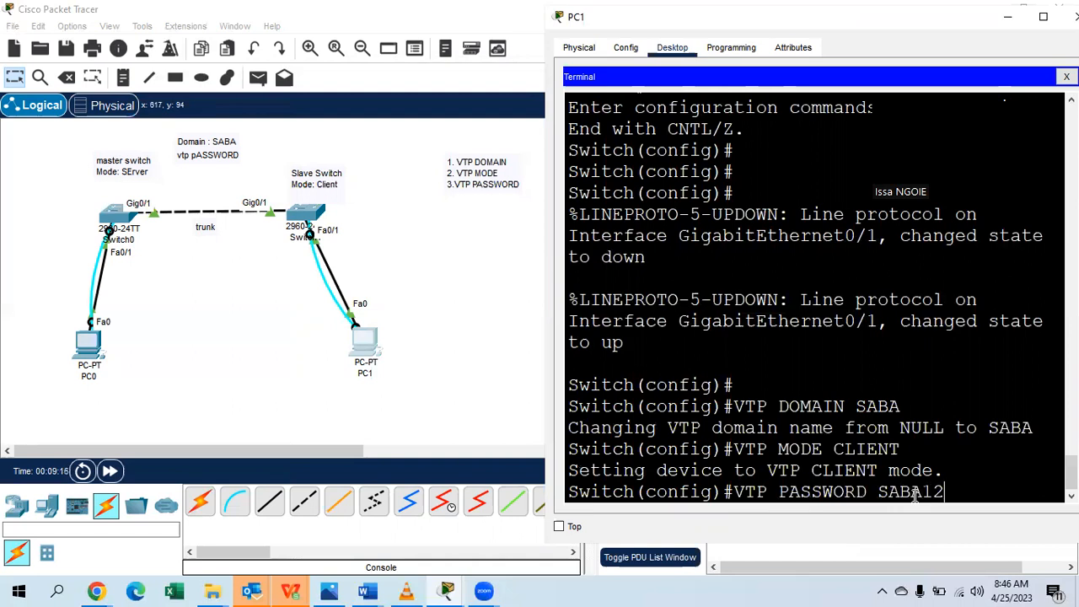
type("3@")
key("Return")
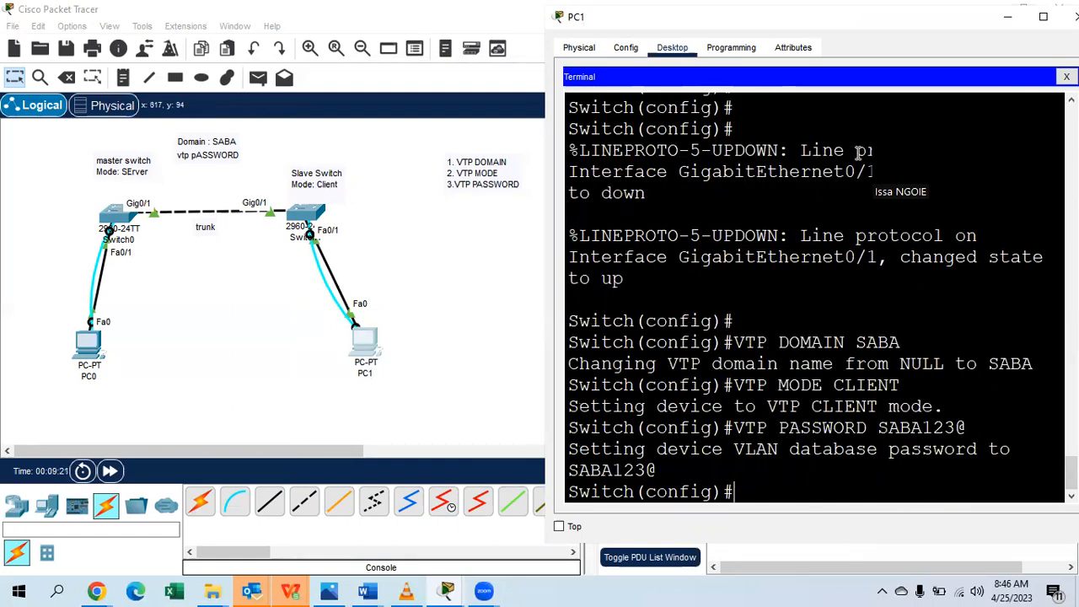
Run DO SHOW VTP STATUS and highlight the Client operating mode on the slave switch.
type("DO SH")
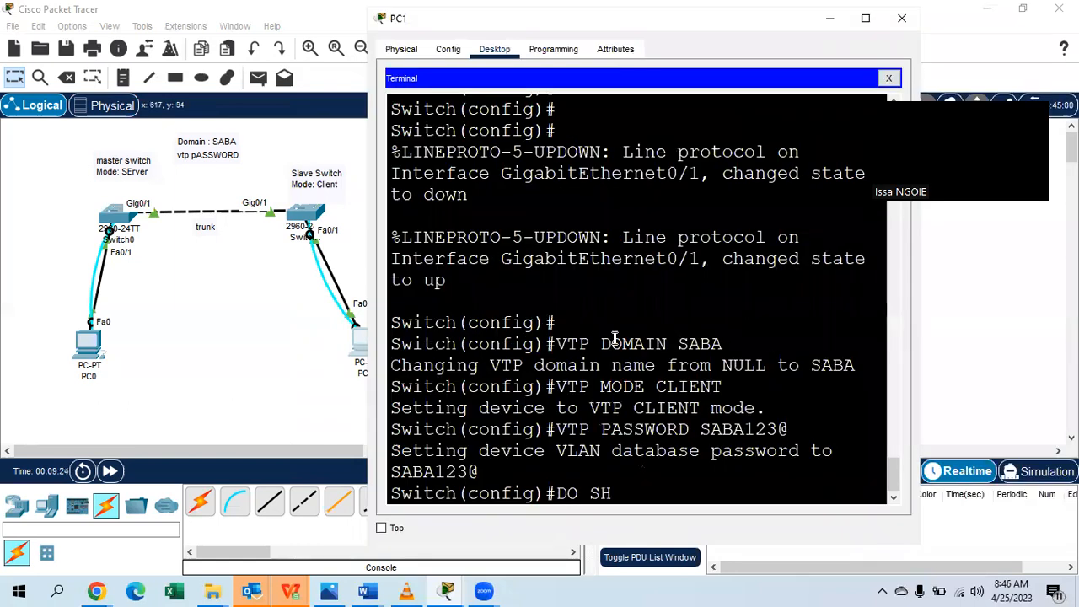
type("OW VTP STATUS")
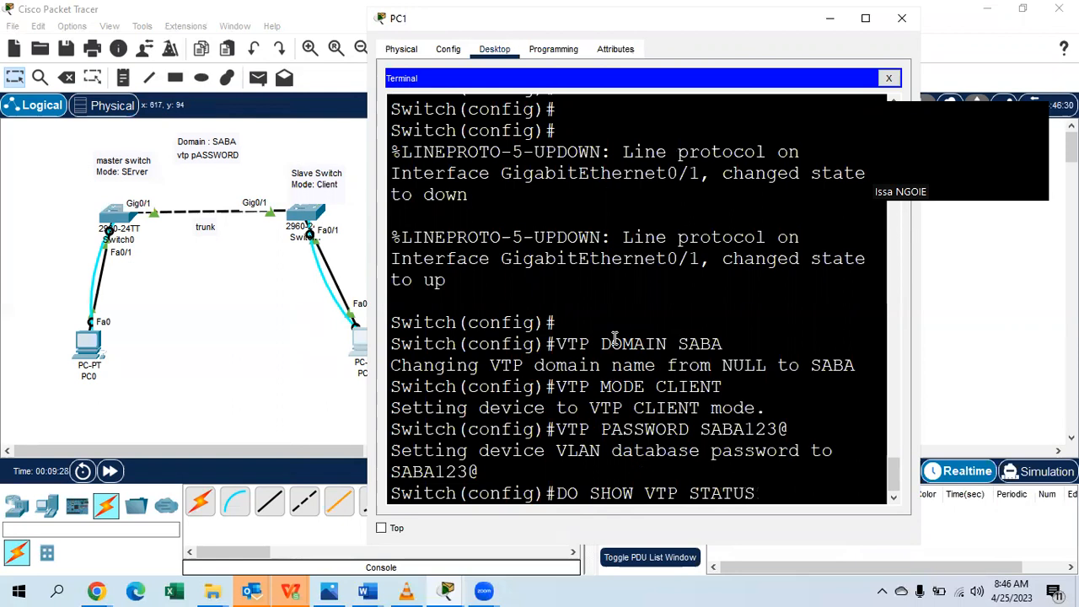
key("Return")
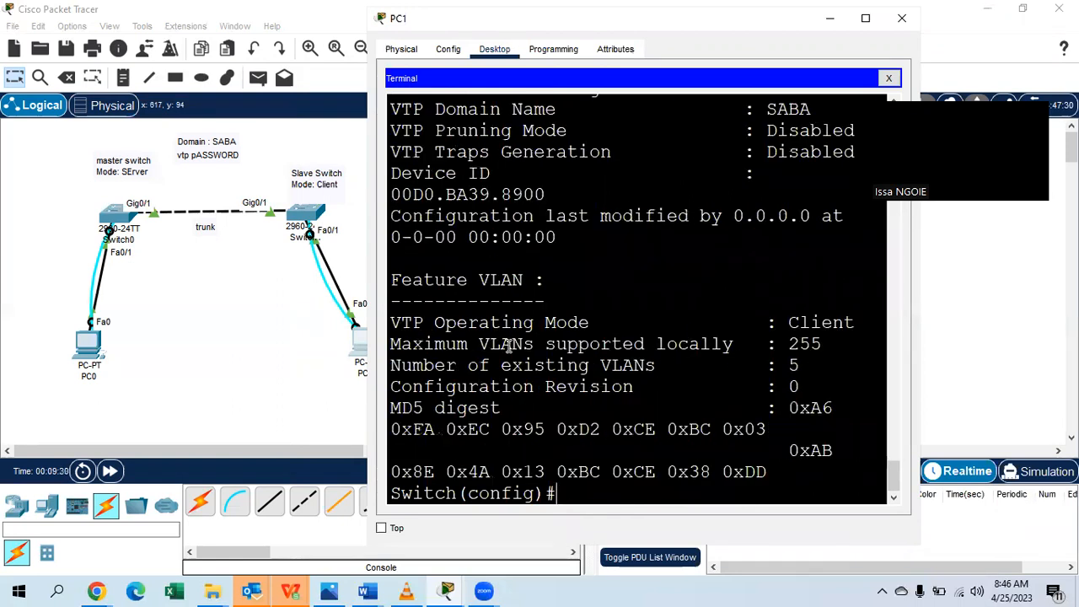
left_click_drag(856, 322, 788, 324)
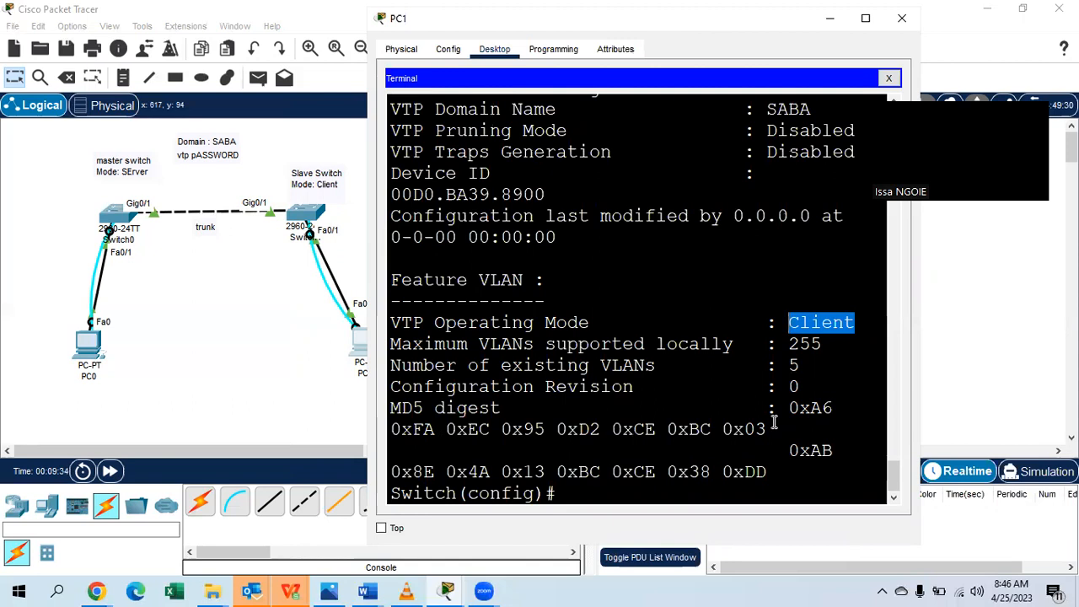
left_click(578, 499)
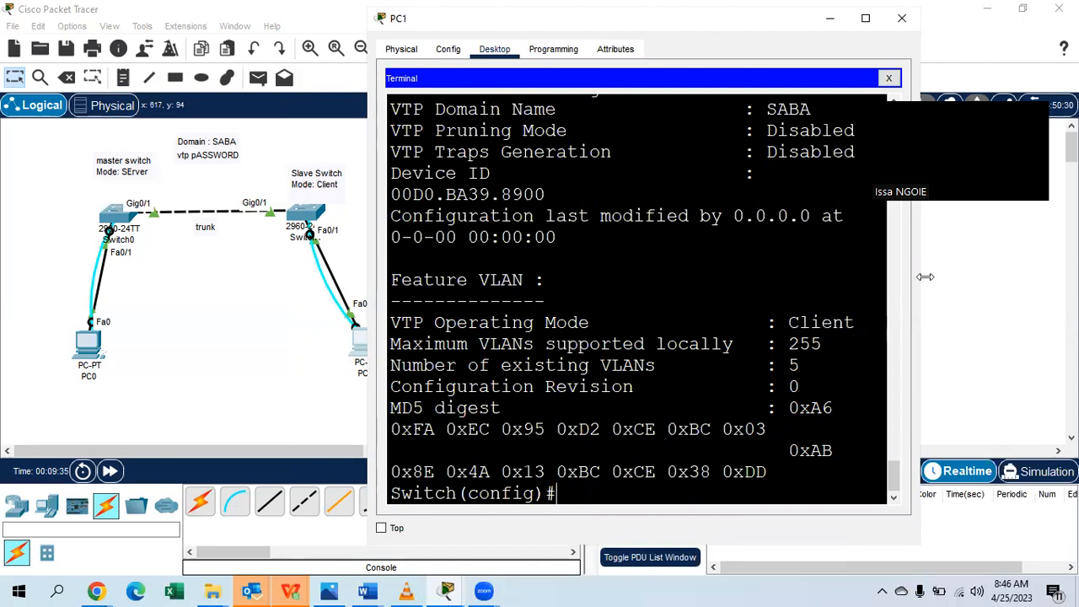
Widen the terminal and list the slave switch's default VLANs with DO SHOW VLAN BRIEF.
left_click_drag(925, 277, 1078, 278)
type("DO SHOW VLAN BRIEF")
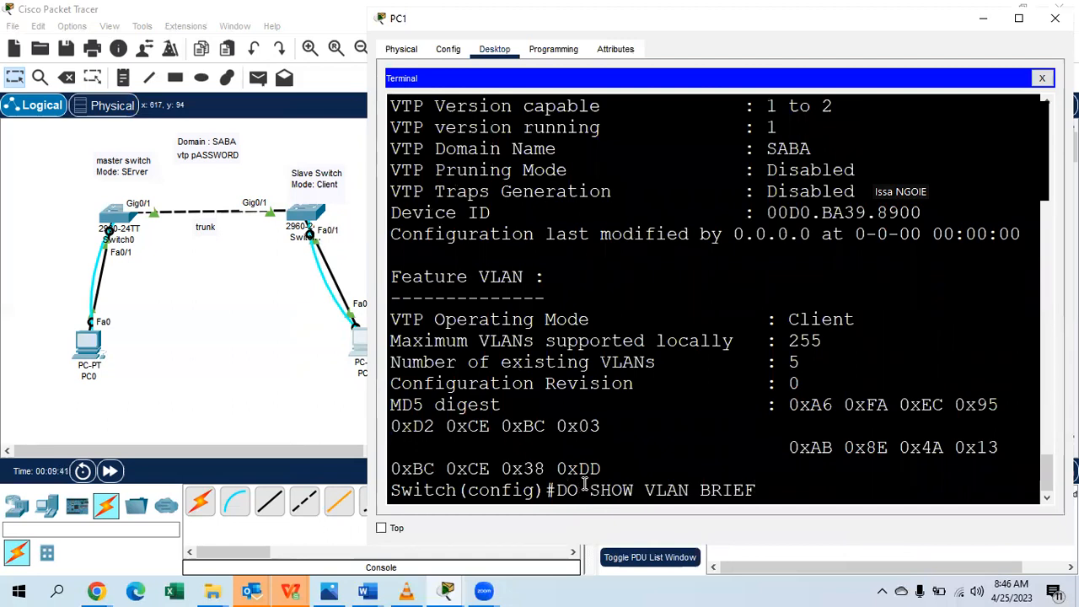
key("Return")
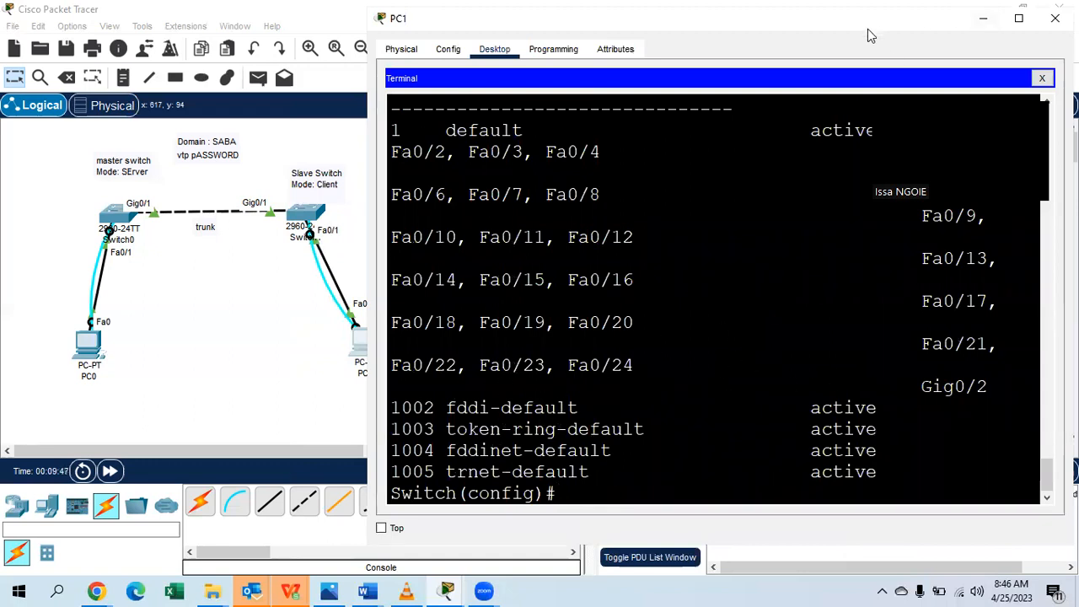
left_click_drag(867, 35, 865, 54)
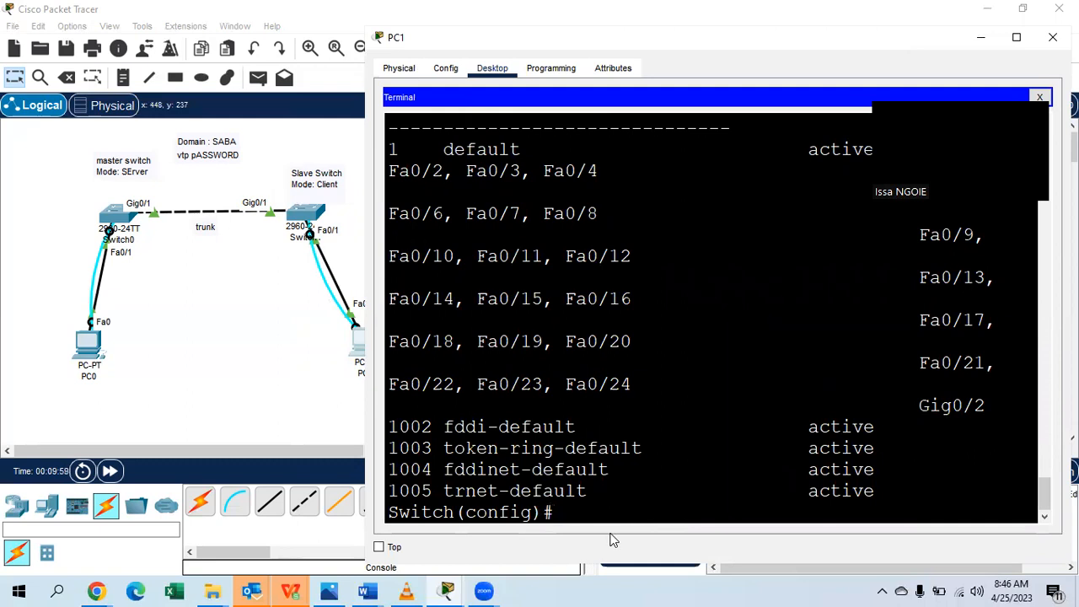
Set the slave switch's Gig0/1 interface to switchport mode trunk.
type("NT G0/1")
key("Return")
type("SW")
key("Tab")
type("M")
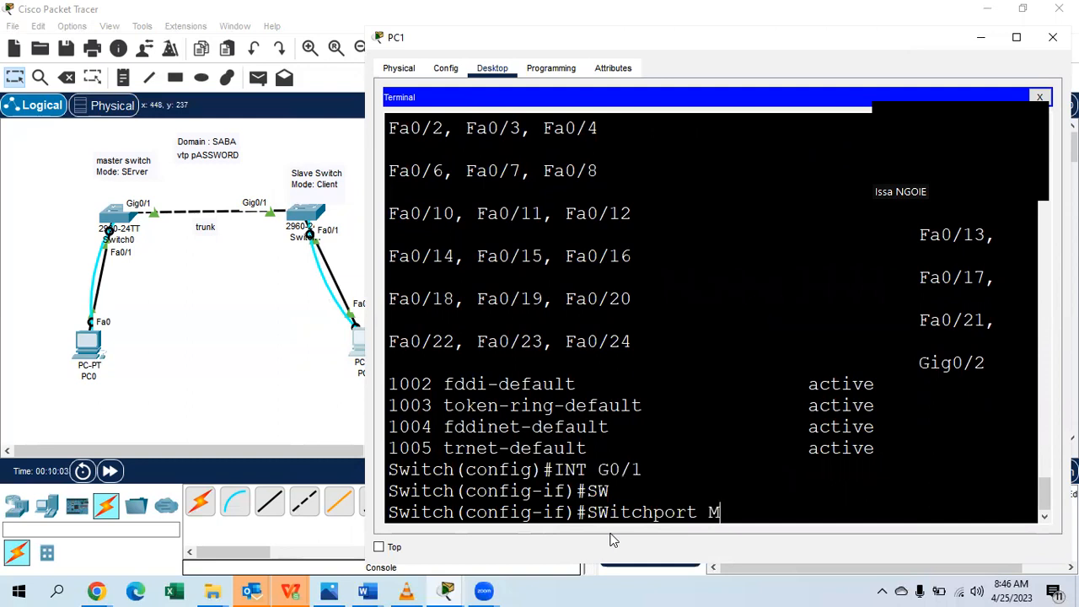
key("Tab")
type("TR")
key("Tab")
key("Return")
Exit interface configuration and close PC1's window.
type("EXIT")
key("Return")
key("Return")
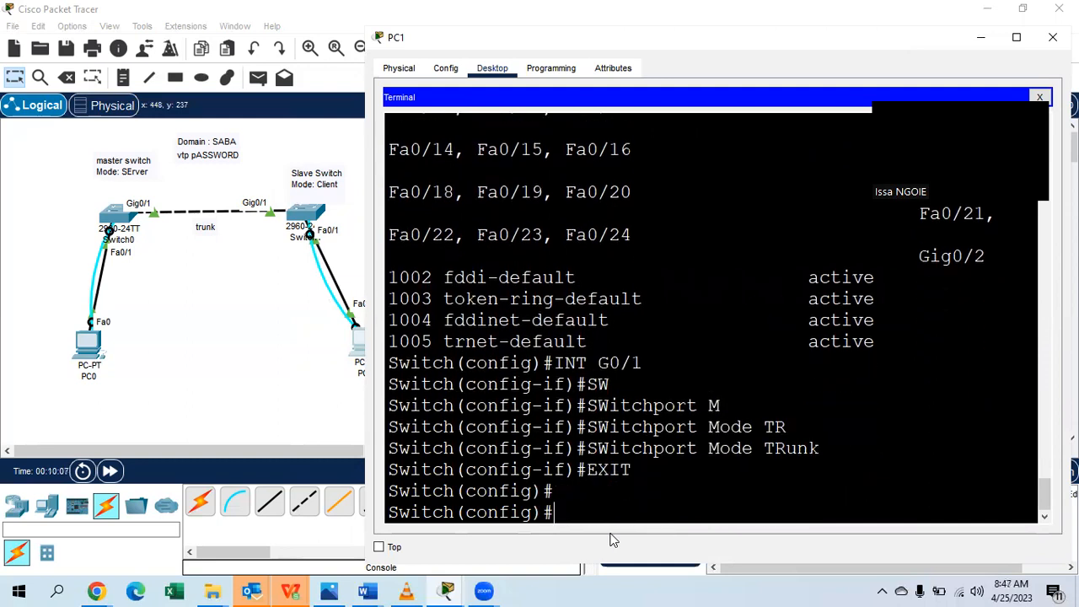
left_click_drag(828, 78, 826, 96)
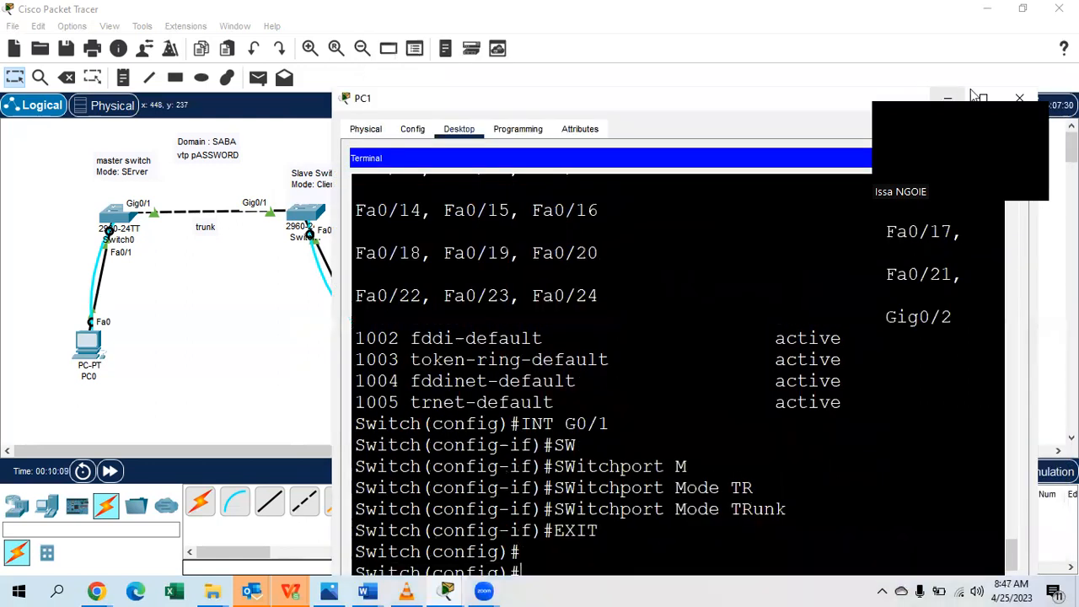
left_click(1022, 97)
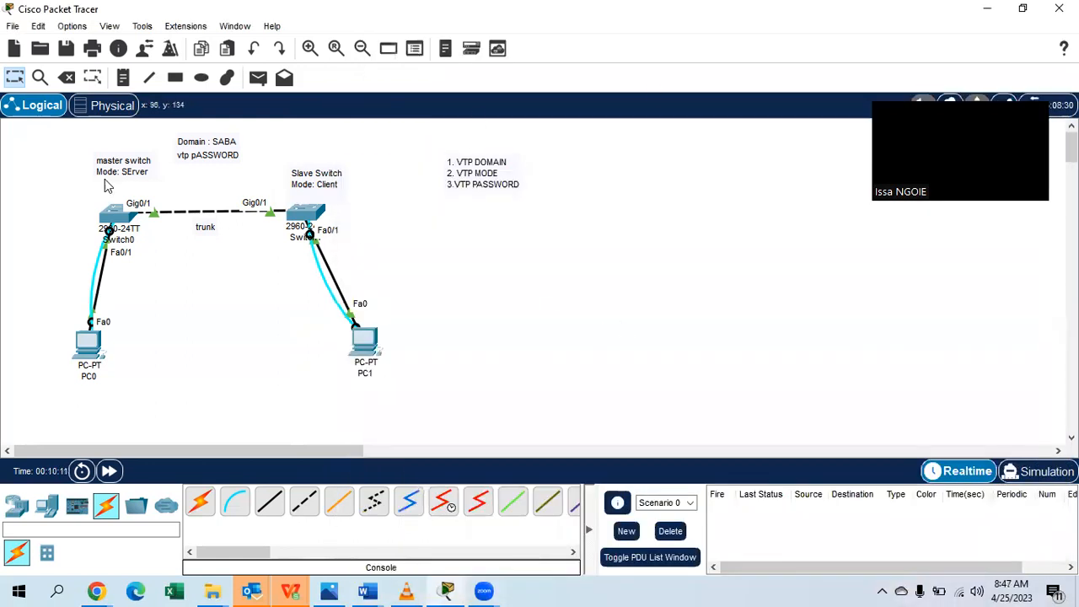
Open PC0's Terminal to reach the master switch's console.
left_click(88, 349)
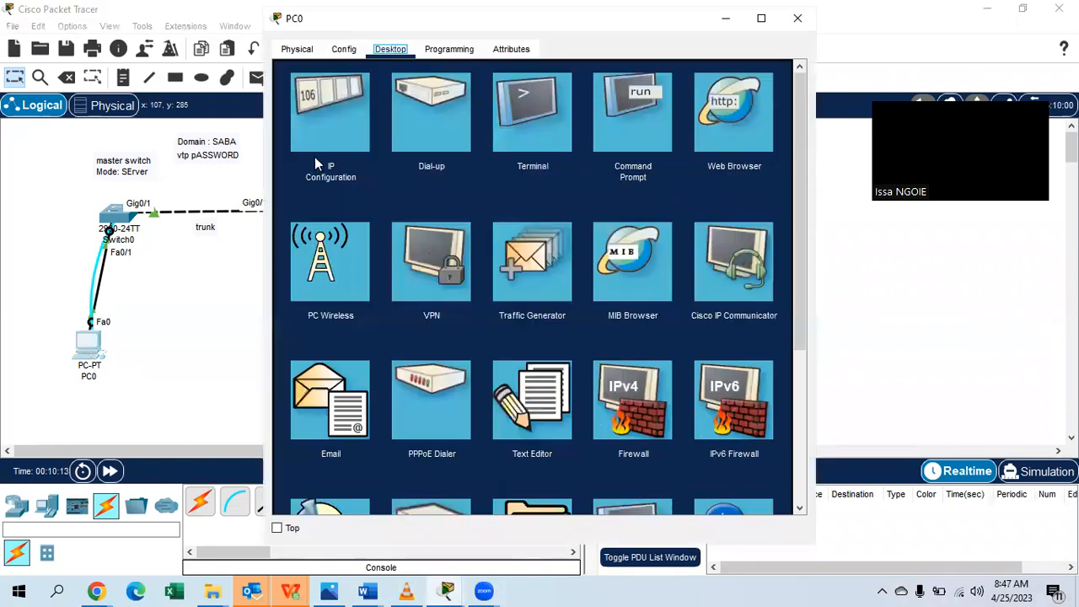
left_click(531, 123)
left_click(765, 229)
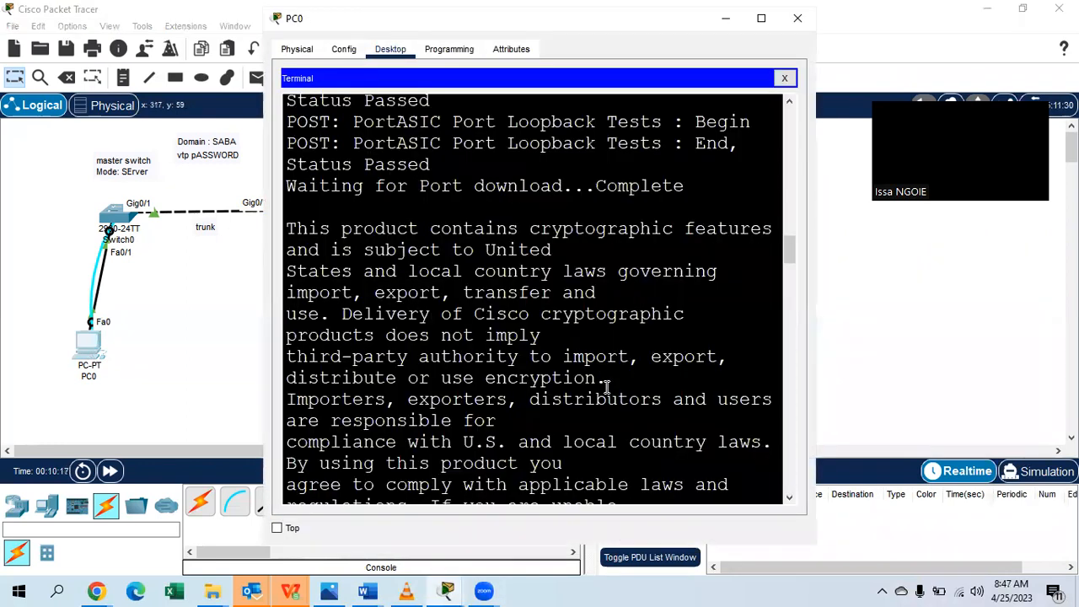
scroll(602, 386, "down", 15)
scroll(481, 332, "down", 10)
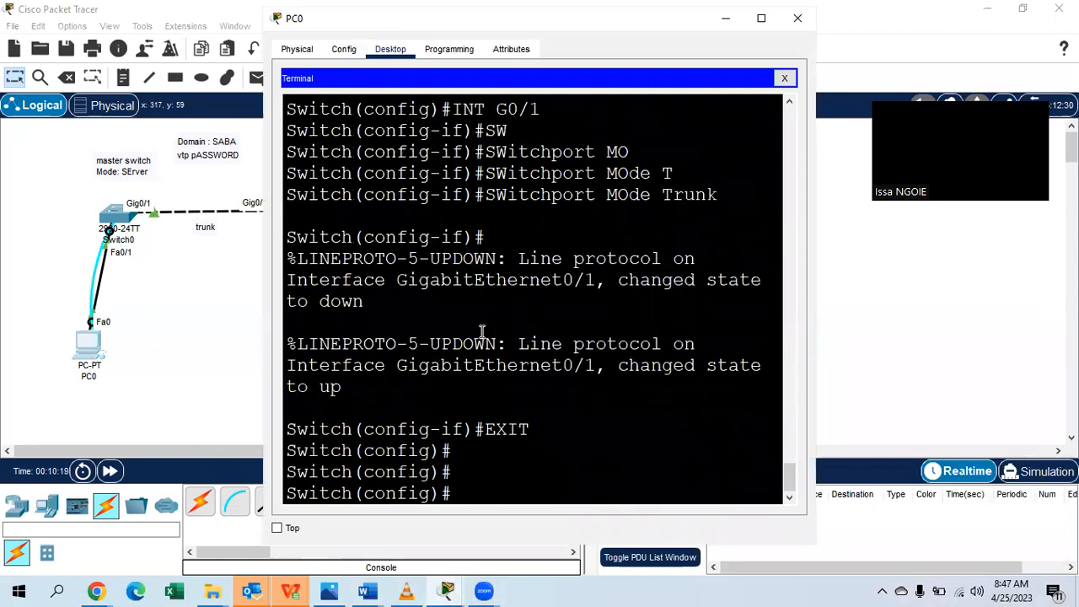
Create VLAN 10 named IT and VLAN 20 named HR, then exit VLAN configuration.
type("VAL")
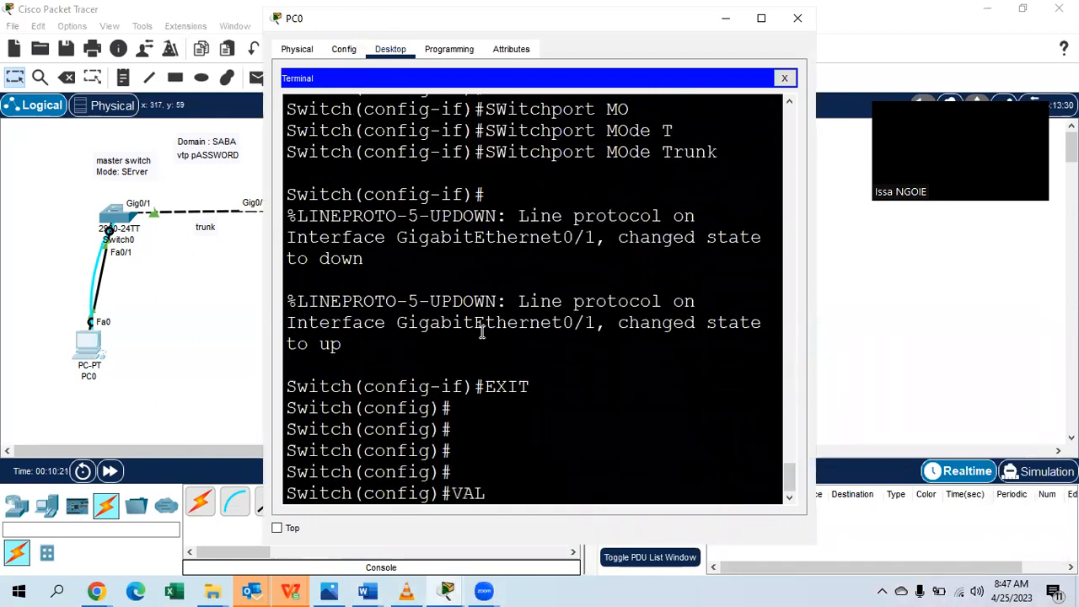
key("BackSpace")
key("BackSpace")
type("LAN 10")
key("Return")
type("NAME IT")
key("Return")
type("VLAN 20")
key("Return")
type("NAME HR")
key("Return")
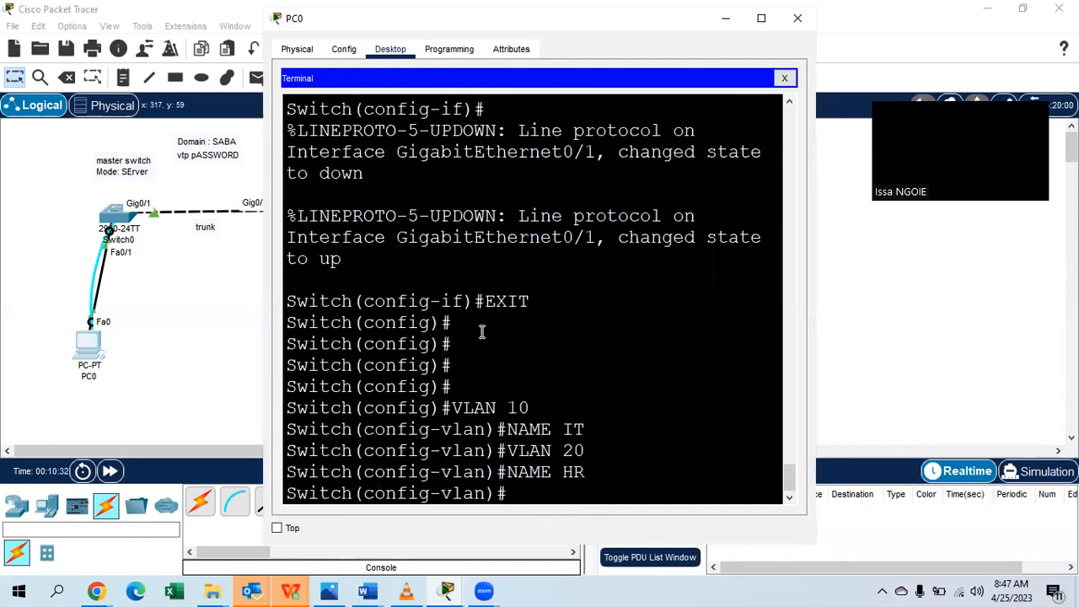
type("EXIT")
key("Return")
Confirm the new VLANs with DO SHOW VLAN BRIEF, close PC0's window and select PC1.
type("DO")
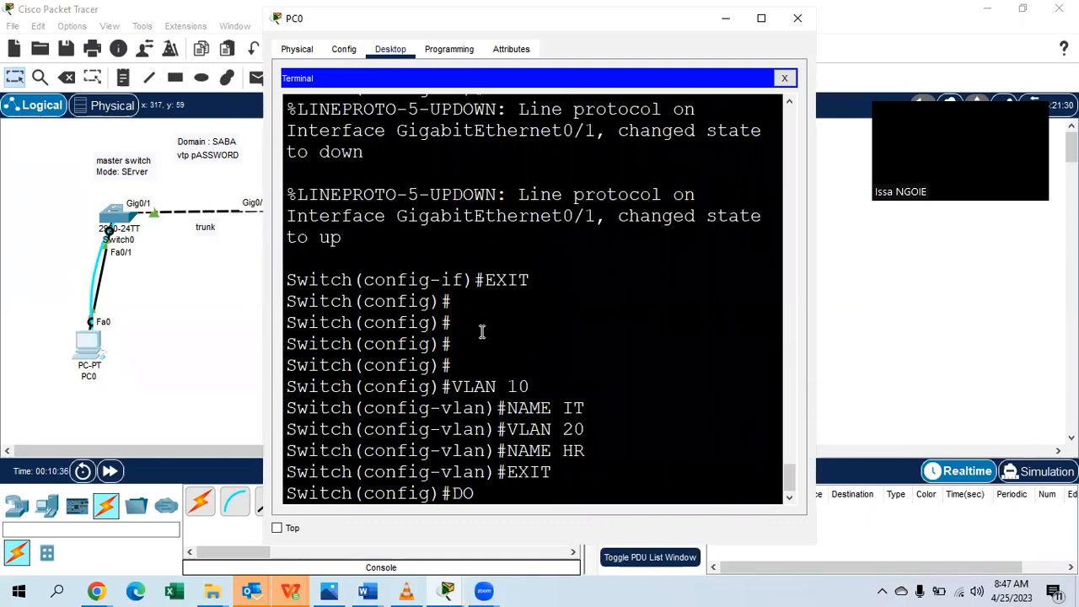
type(" SHOW VLAN BRIE")
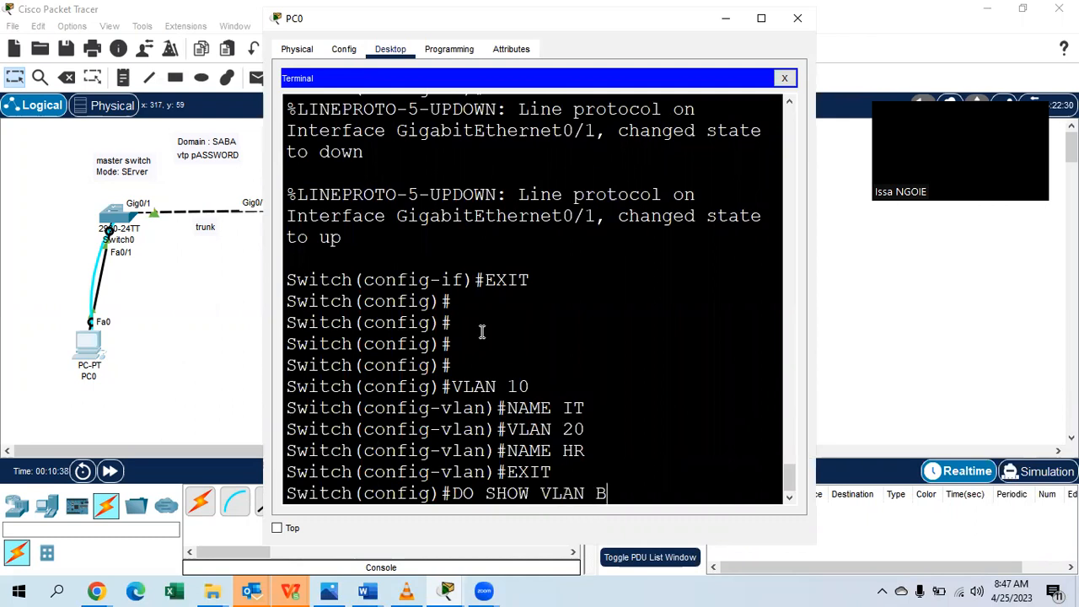
type("F")
key("Return")
key("Return")
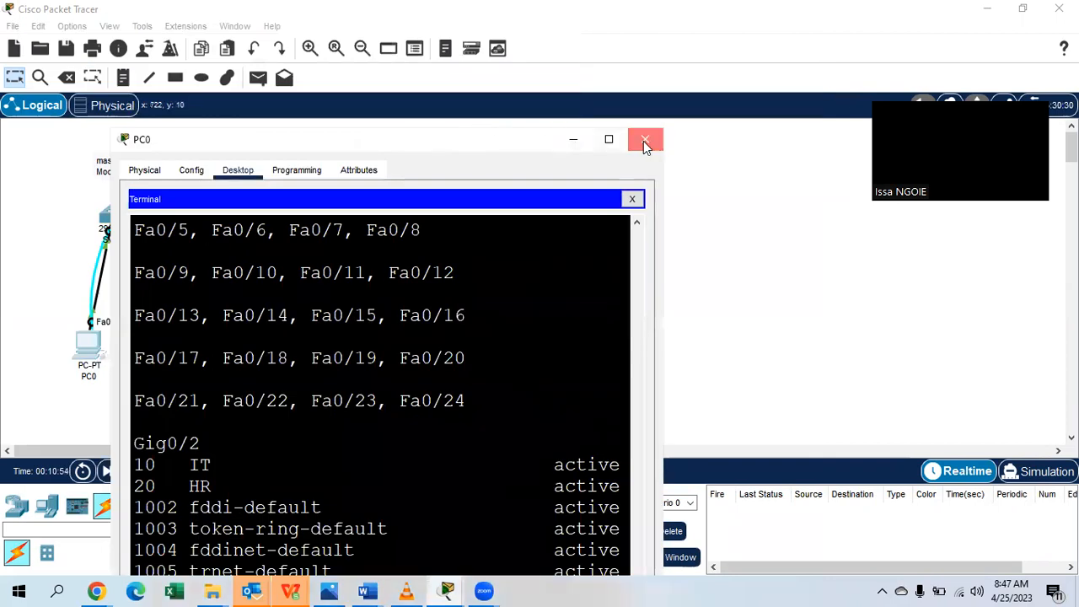
left_click(643, 140)
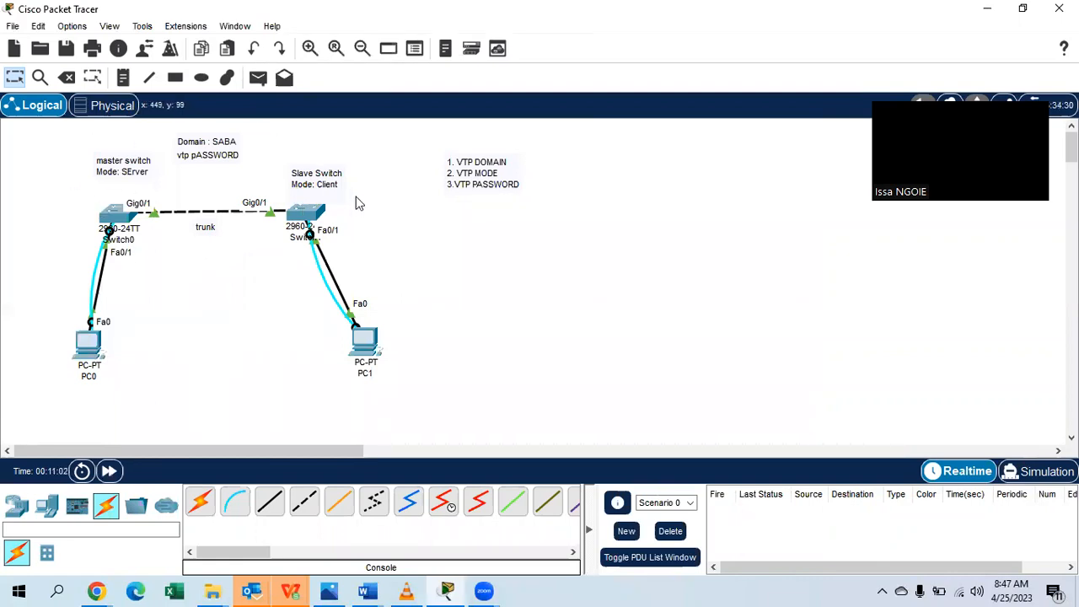
left_click(369, 342)
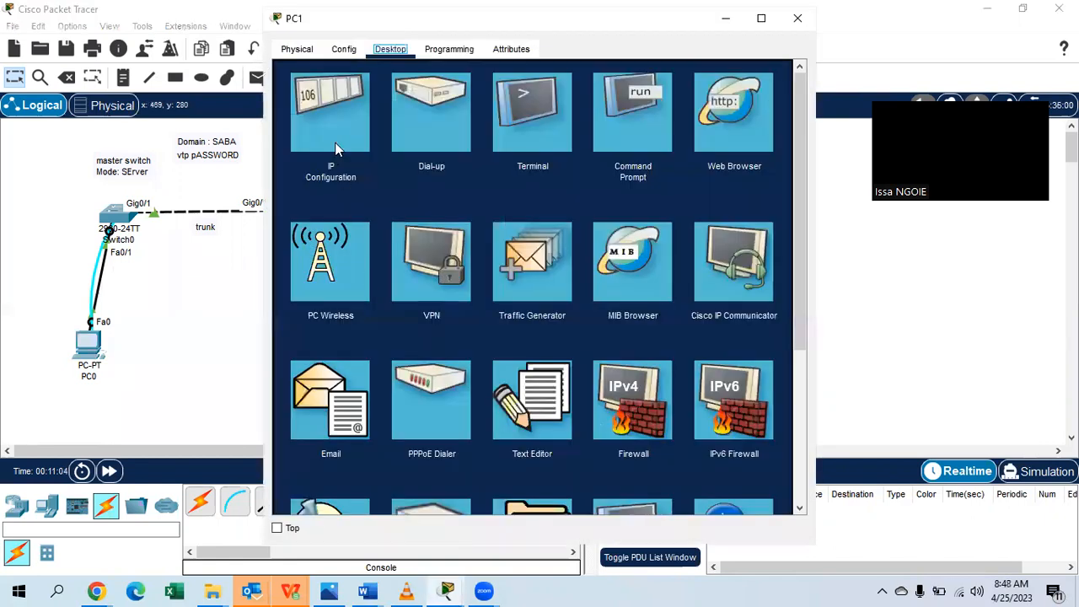
Open PC1's Terminal to reach the client switch's console.
left_click(337, 149)
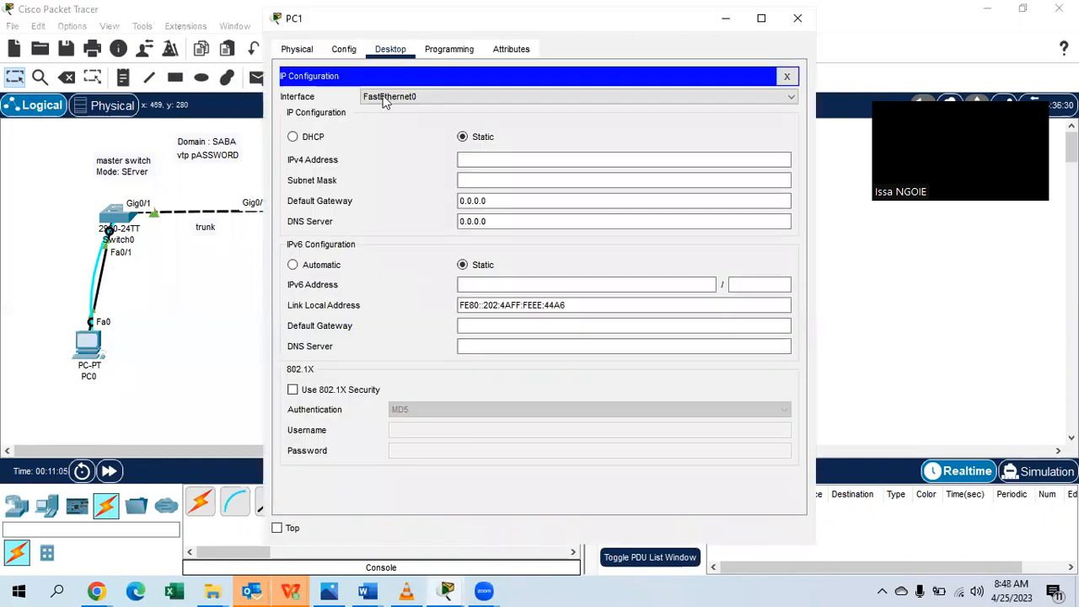
left_click(783, 75)
left_click(535, 134)
left_click(759, 224)
scroll(615, 258, "down", 8)
Run DO SHOW VLAN BRIEF and highlight the replicated VLAN 10 IT entry.
key("Return")
key("Return")
key("Return")
key("Return")
key("Return")
type("DO SHOW VLAN BRIEF")
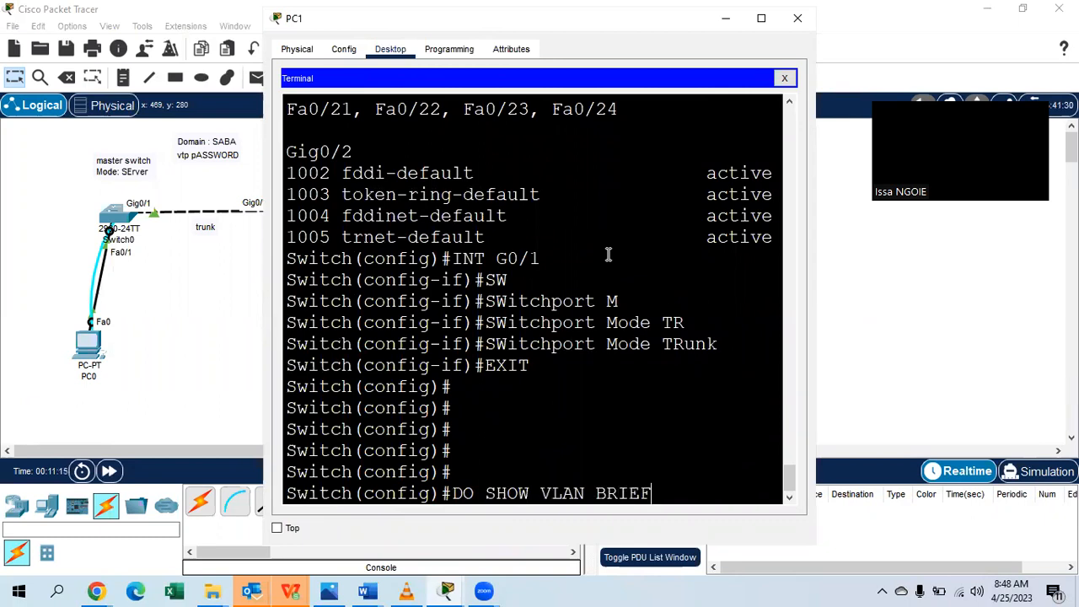
key("Return")
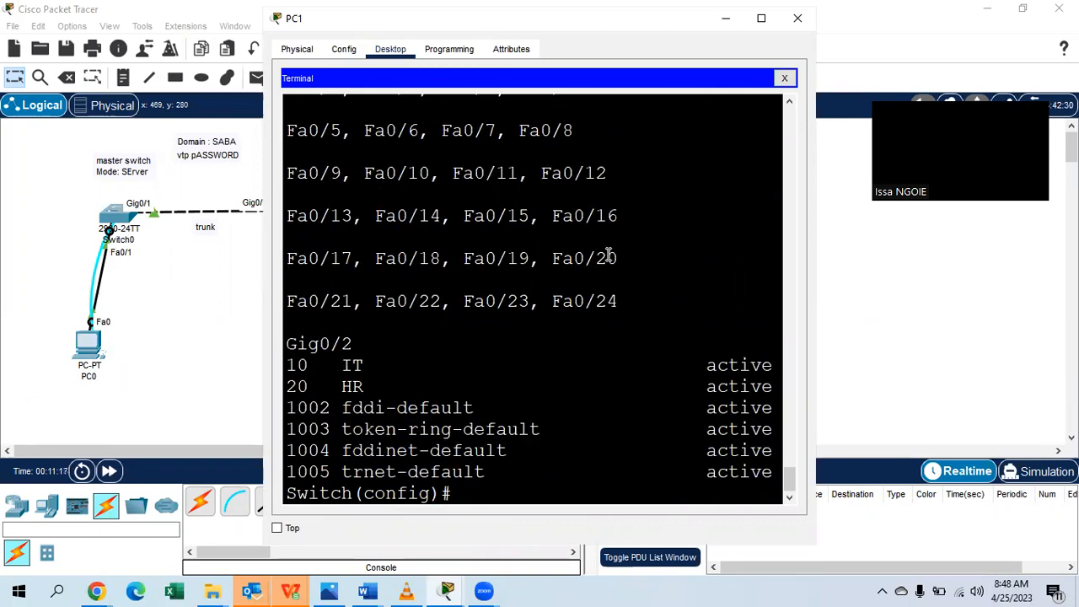
left_click_drag(385, 364, 333, 389)
left_click(381, 389)
left_click(736, 74)
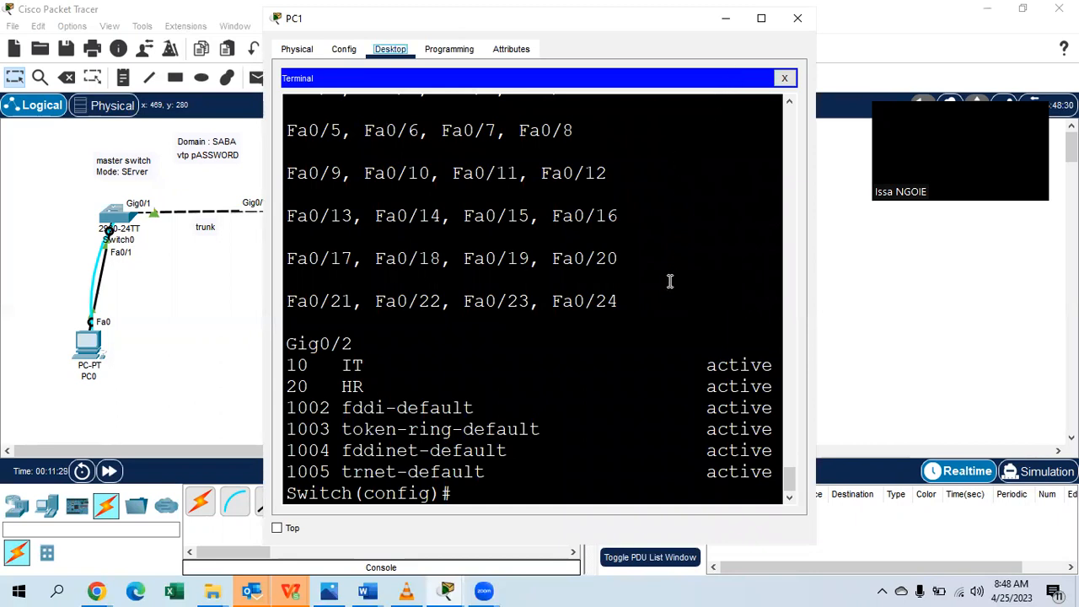
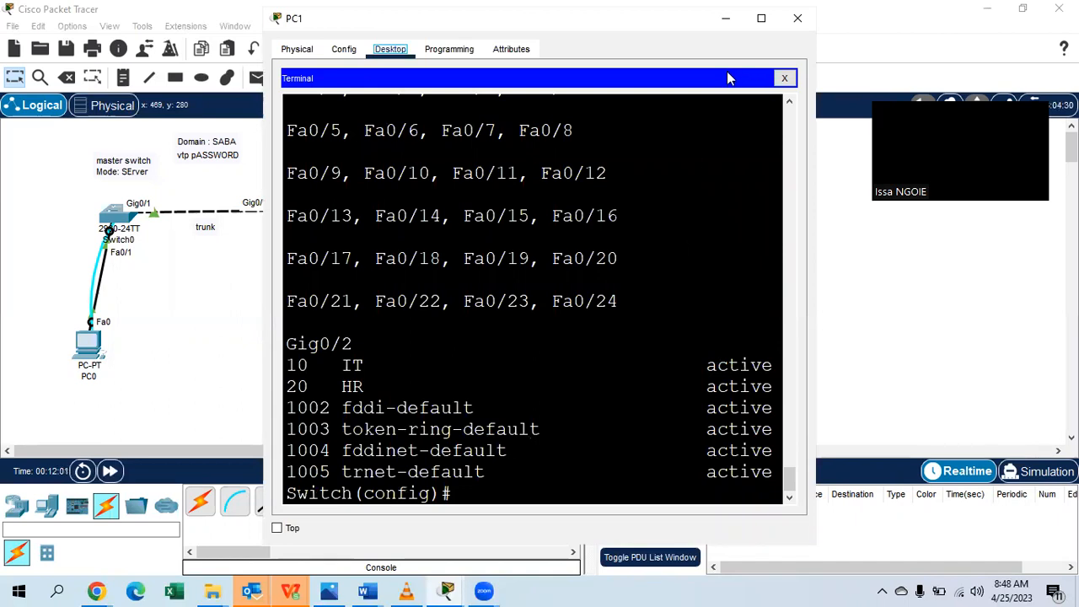
Close PC1's terminal by bringing the Packet Tracer topology workspace back to the front.
left_click(865, 75)
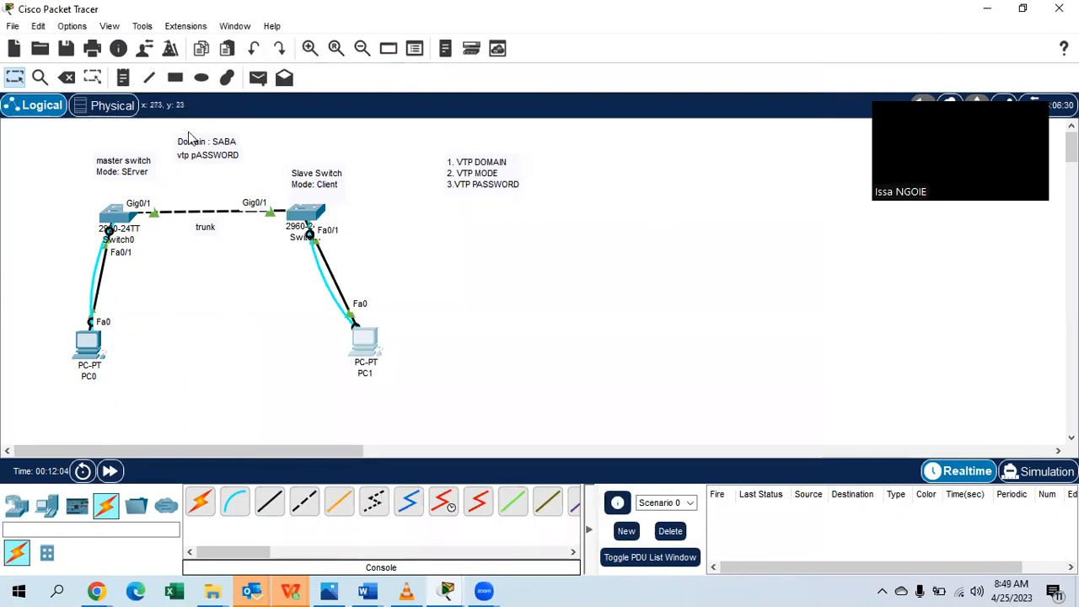
Place four 2960 switches, Switch2 to Switch5, and arrange Switch2 and Switch3 lower.
left_click(17, 506)
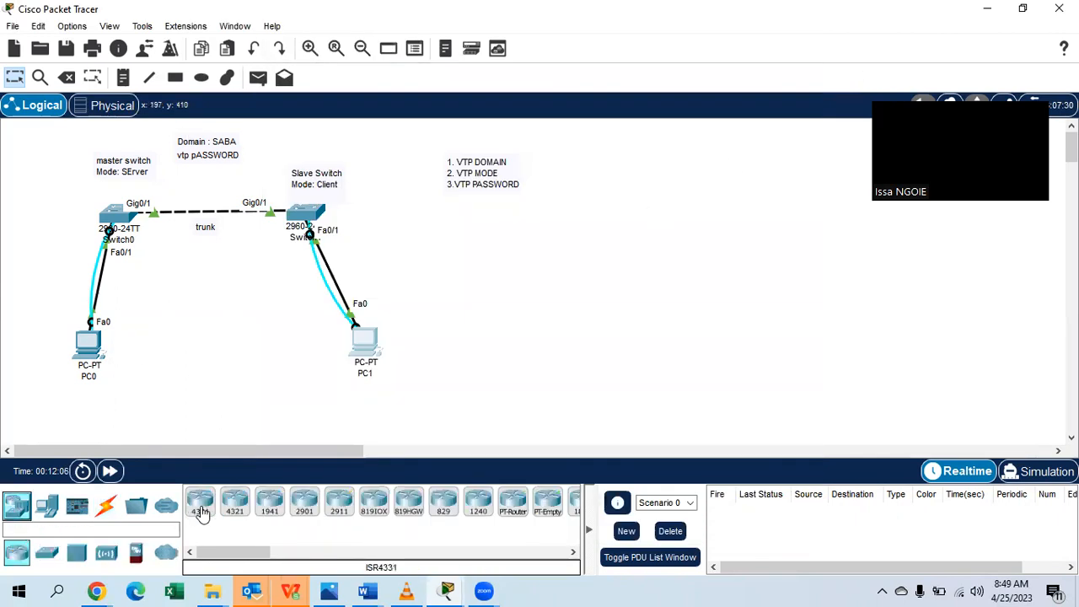
left_click(47, 553)
left_click(200, 502)
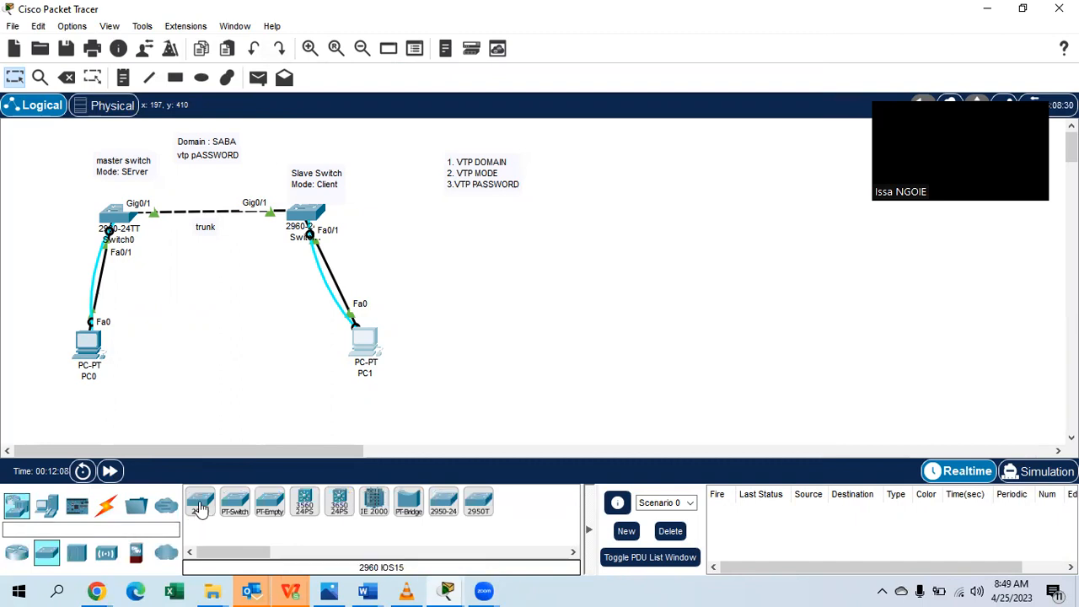
left_click(594, 273)
left_click(200, 501)
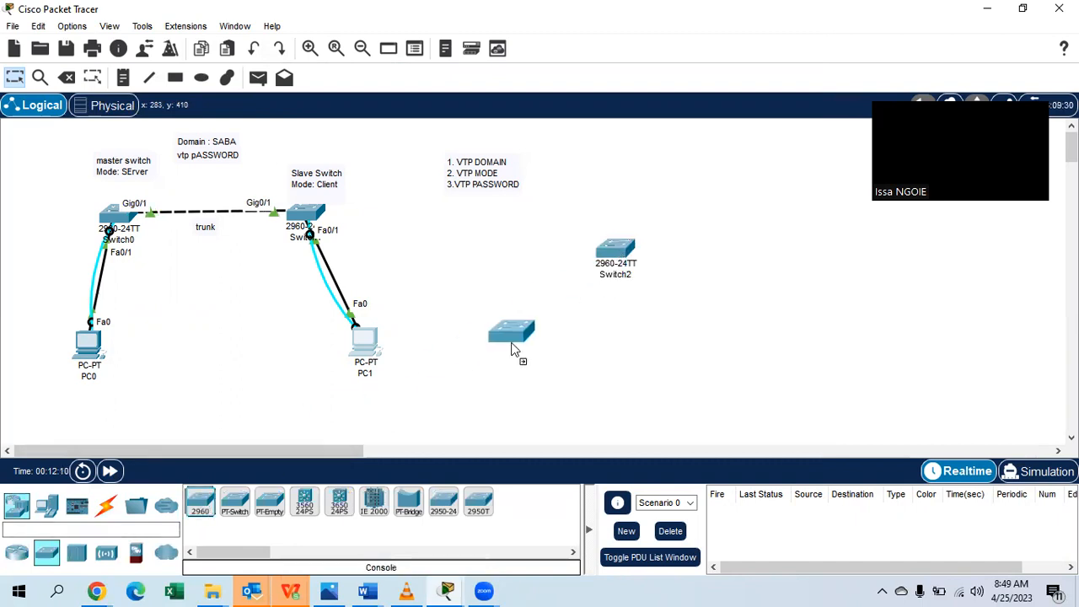
left_click(766, 261)
left_click(200, 502)
left_click(490, 319)
left_click(200, 501)
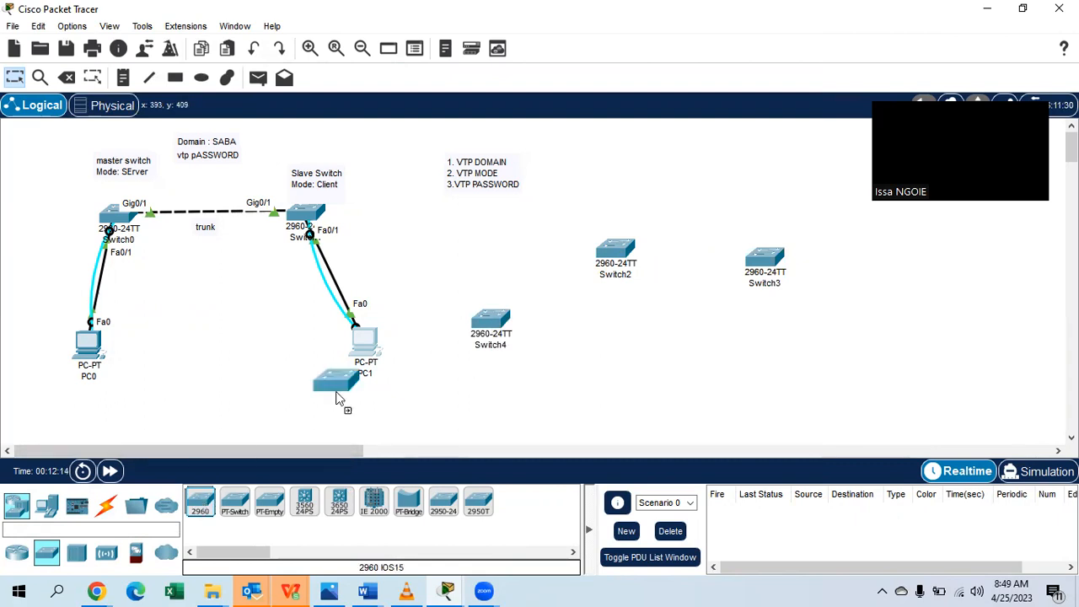
left_click(619, 169)
left_click_drag(612, 261, 613, 281)
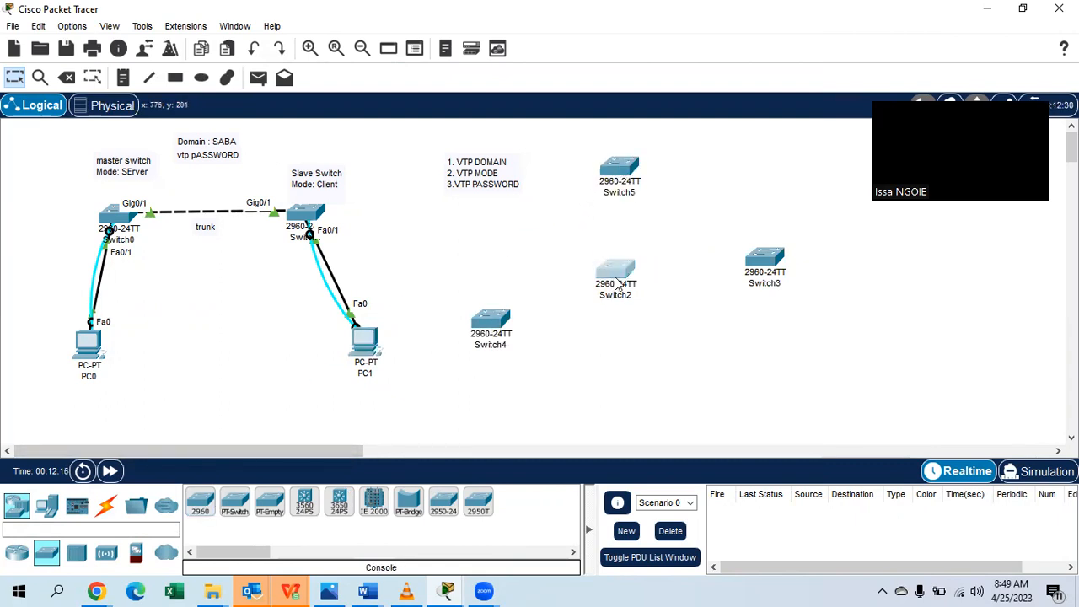
left_click_drag(768, 262, 746, 309)
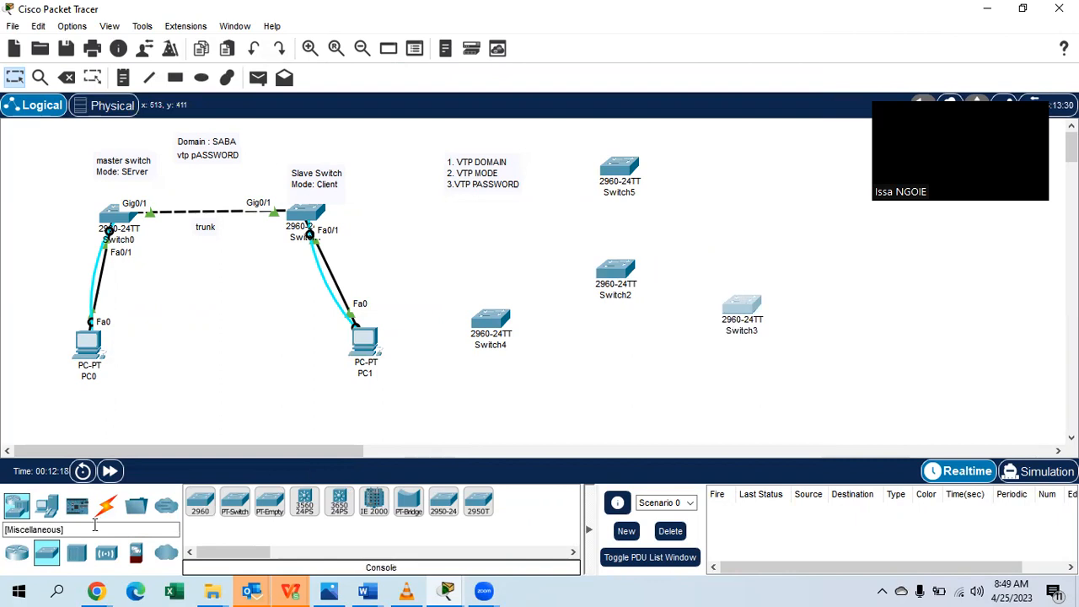
Add PC2 below Switch4 and PC3 below Switch3.
left_click(47, 504)
left_click(200, 501)
left_click(482, 397)
left_click(207, 503)
left_click(771, 403)
left_click(105, 504)
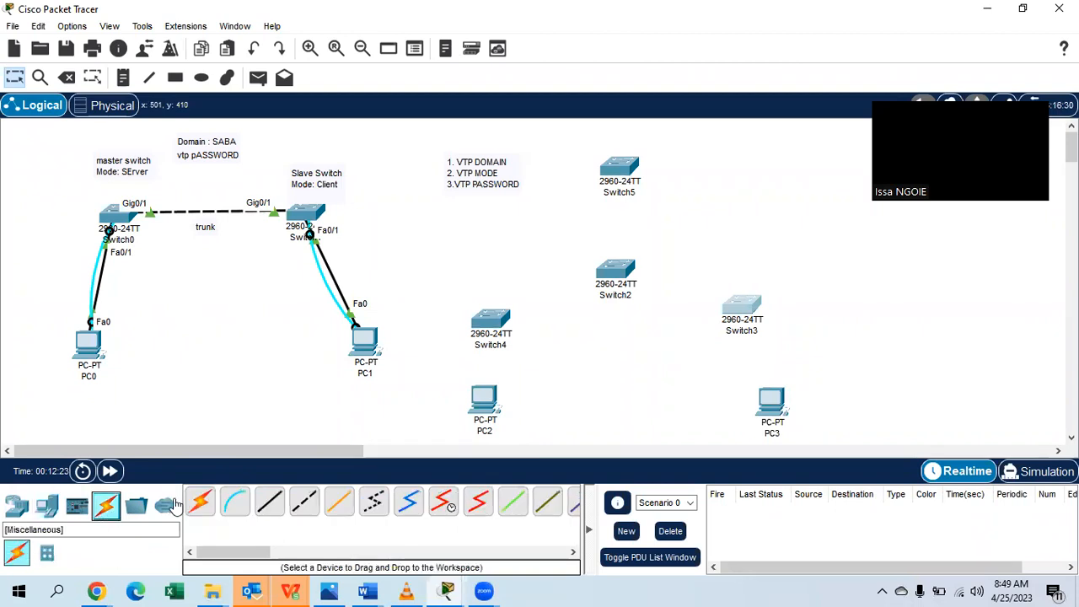
Crossover-link Switch2 to Switch5 (Gig0/1), Switch4 (Gig0/2–Gig0/1) and Switch3 (Fa0/24).
left_click(304, 502)
left_click(613, 174)
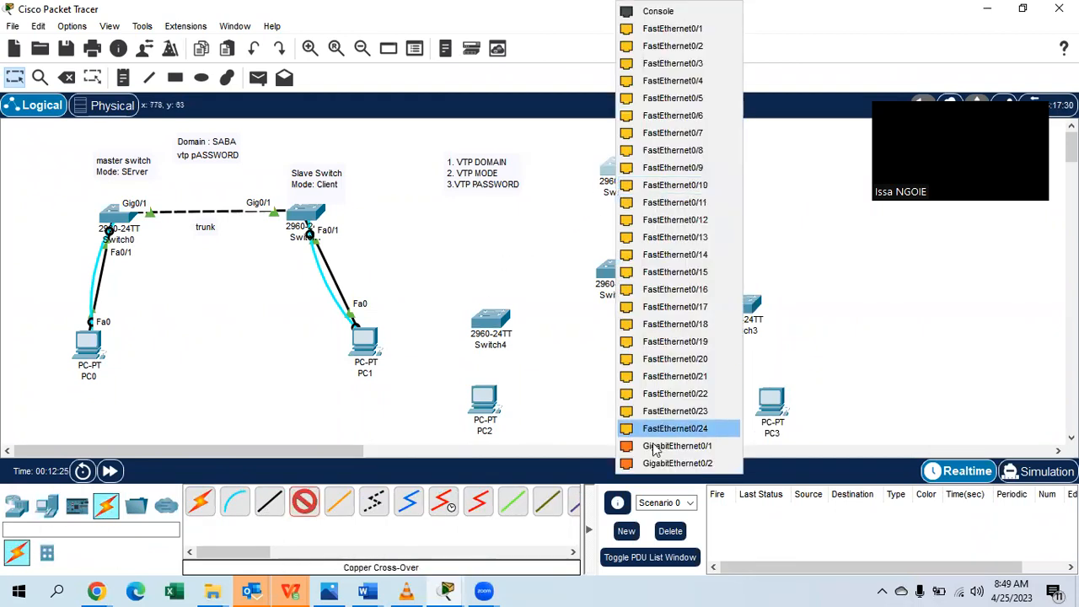
left_click(657, 449)
left_click(618, 272)
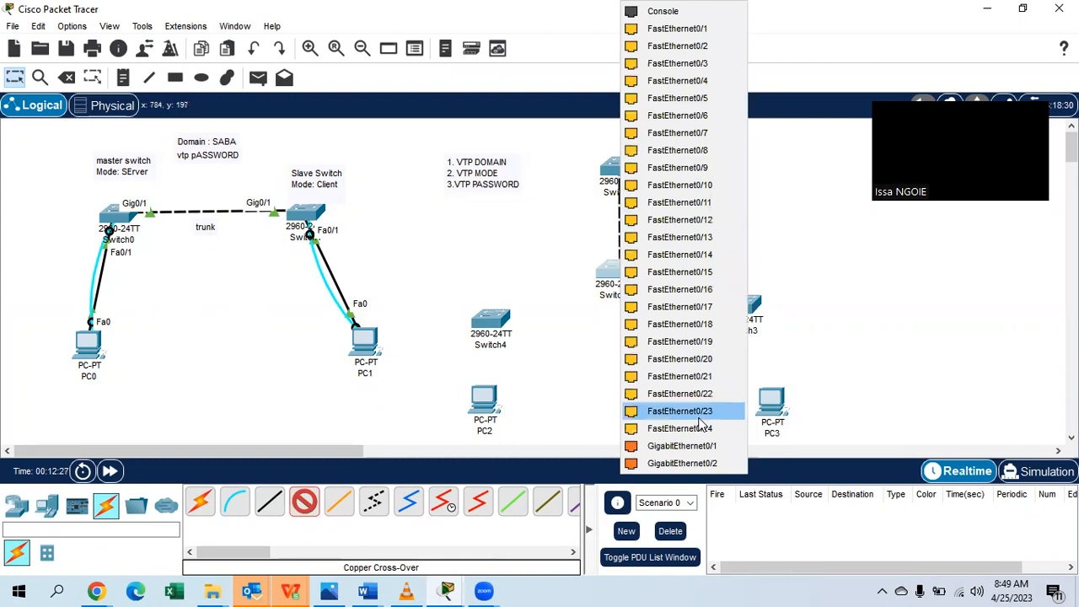
left_click(662, 450)
left_click(304, 503)
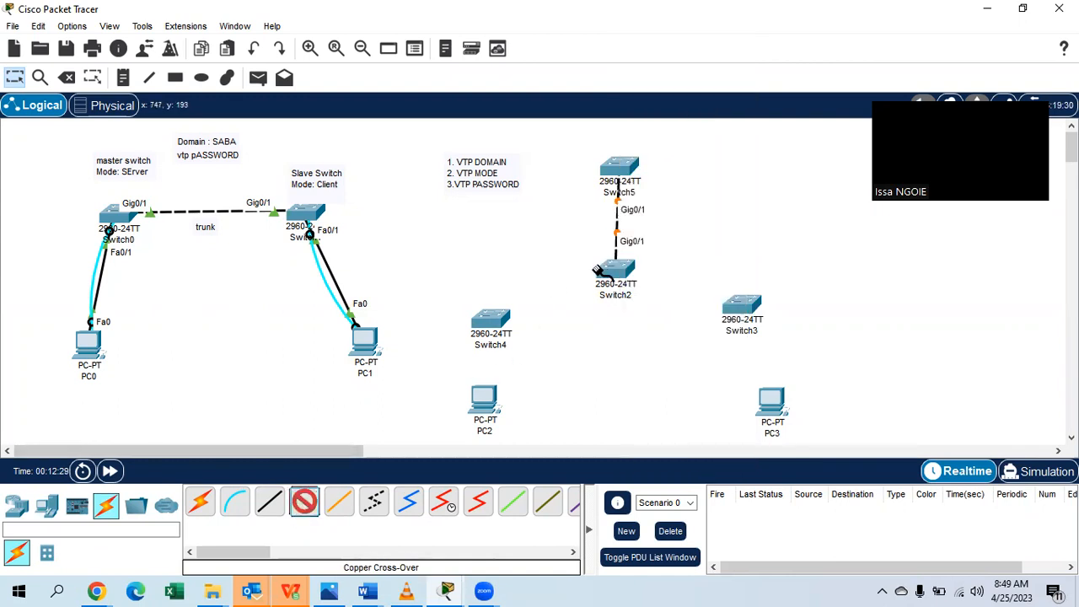
left_click(614, 270)
left_click(665, 446)
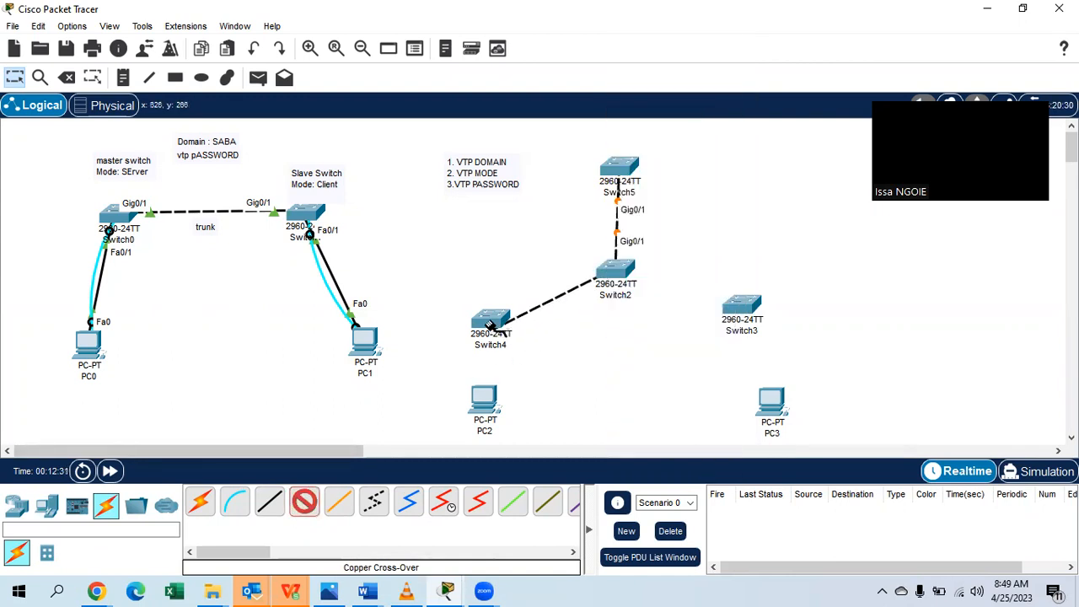
left_click(489, 320)
left_click(564, 450)
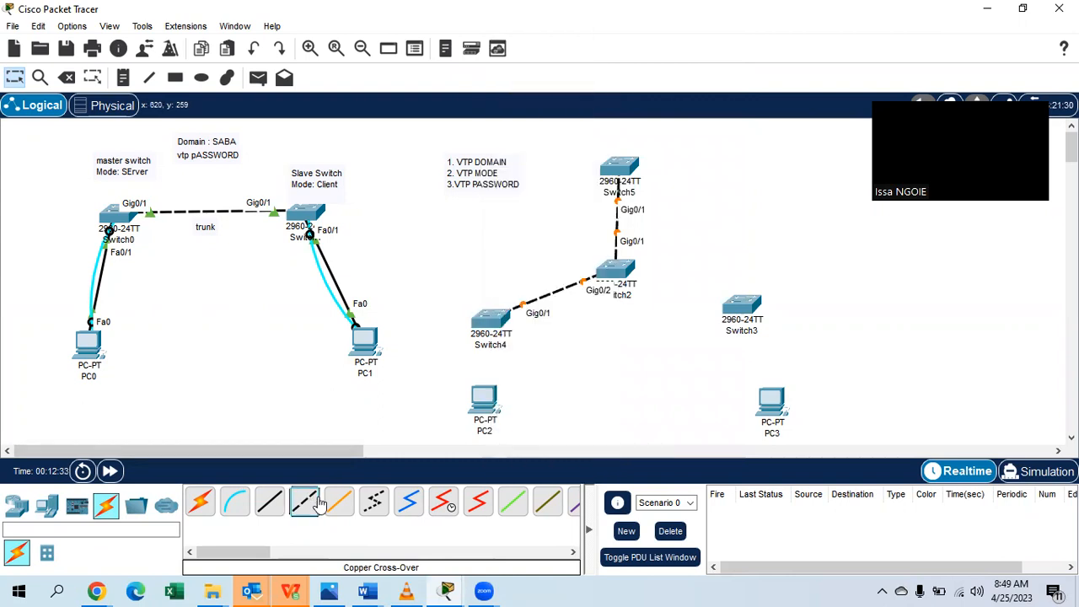
left_click(741, 308)
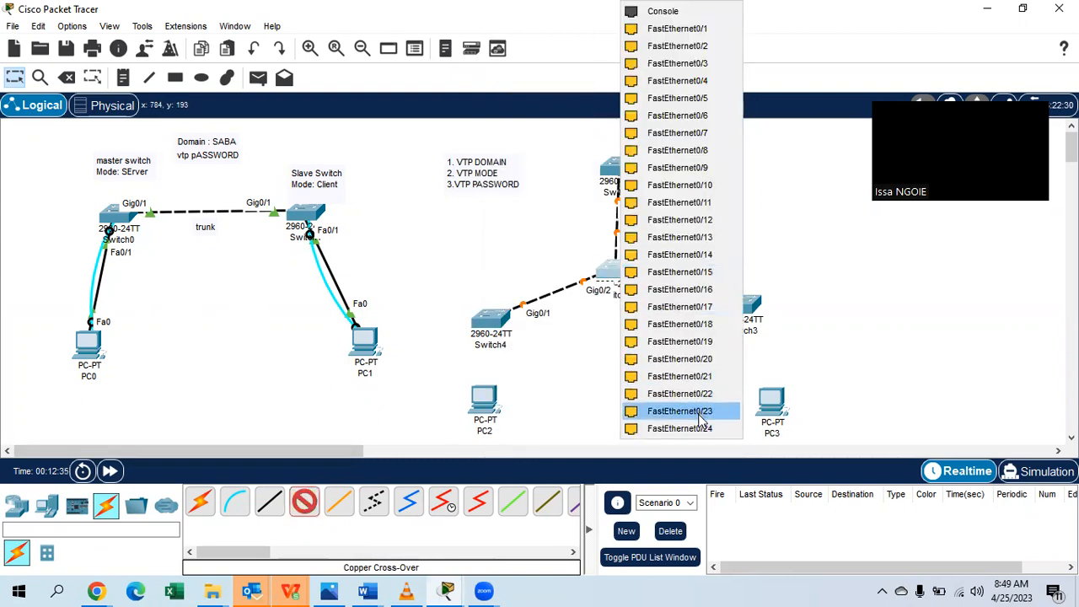
left_click(698, 429)
left_click(750, 308)
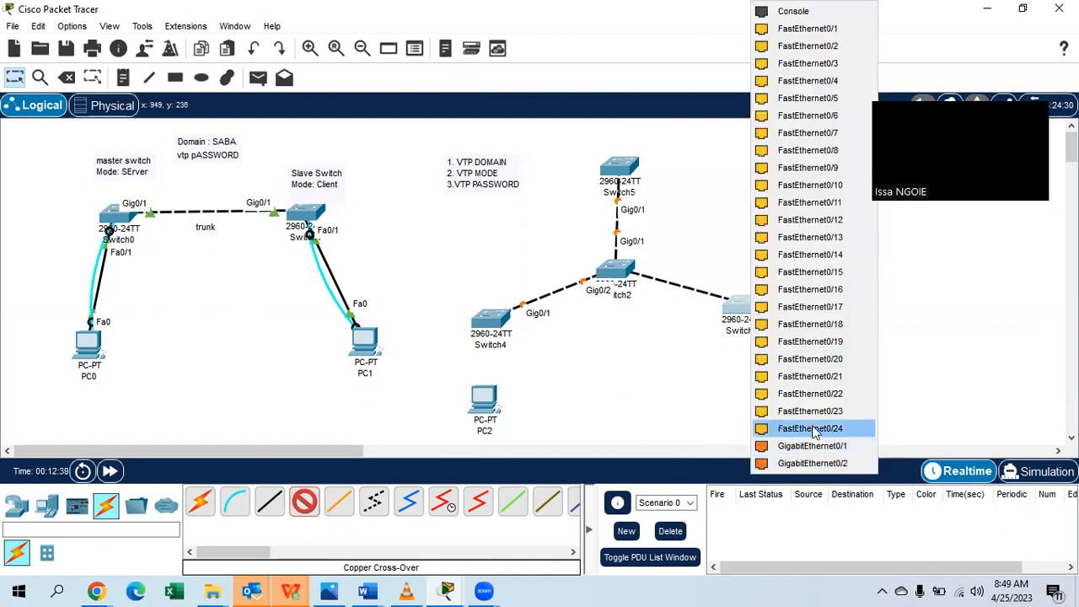
left_click(809, 428)
Connect Switch4 Fa0/1 to PC2 and Switch3 Fa0/1 to PC3 with straight-through cables.
left_click(282, 503)
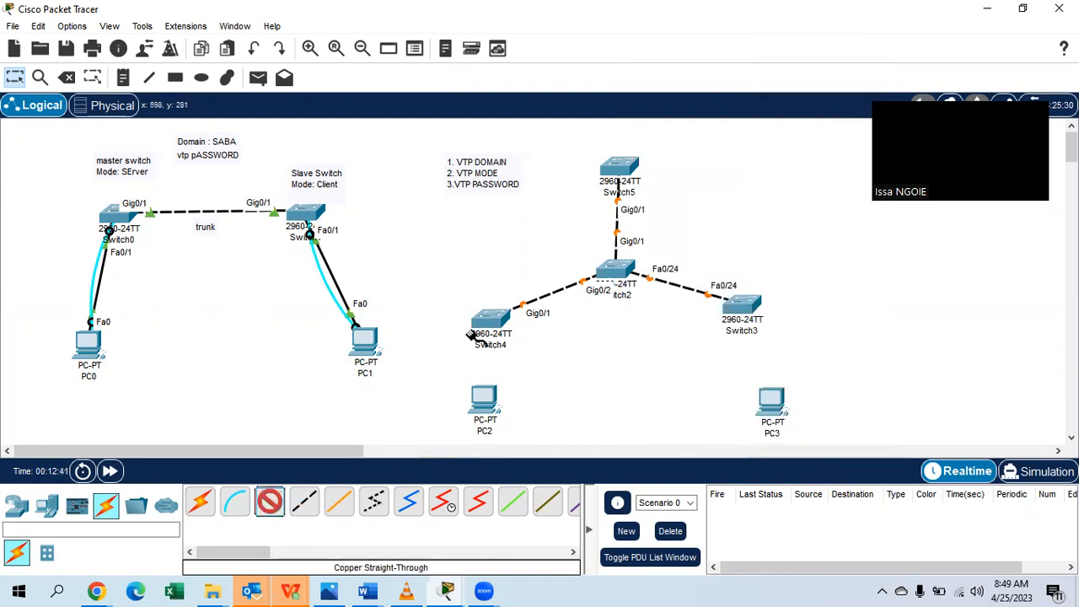
left_click(491, 319)
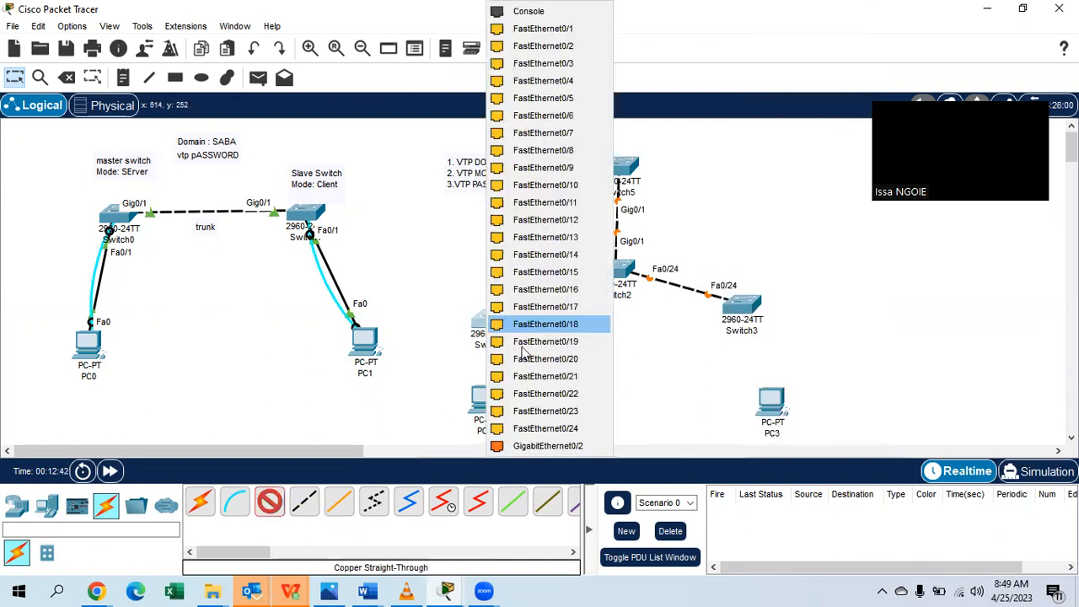
left_click(543, 29)
left_click(487, 403)
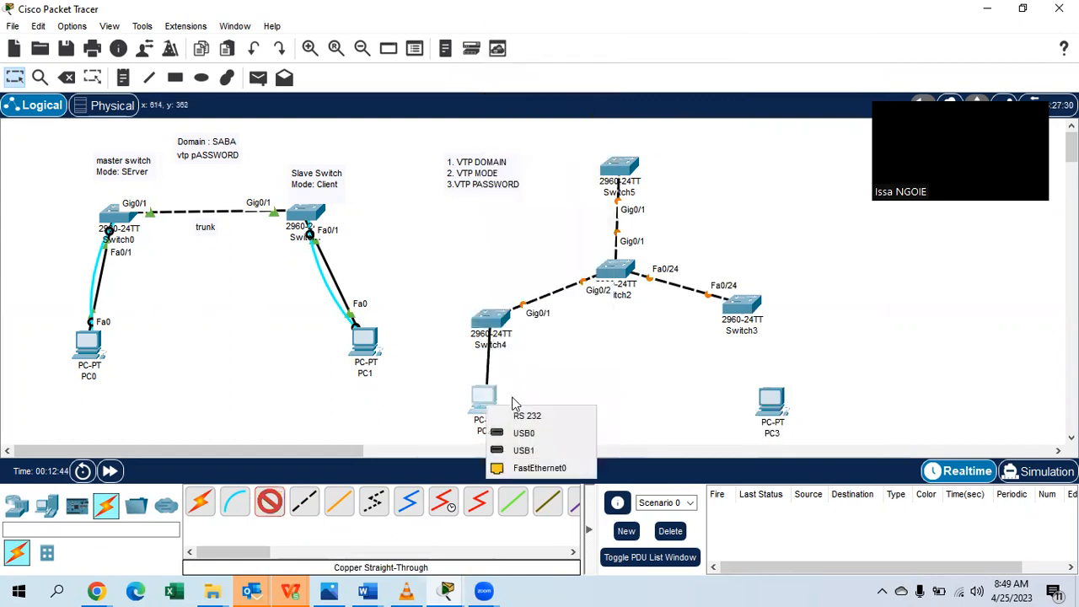
left_click(544, 468)
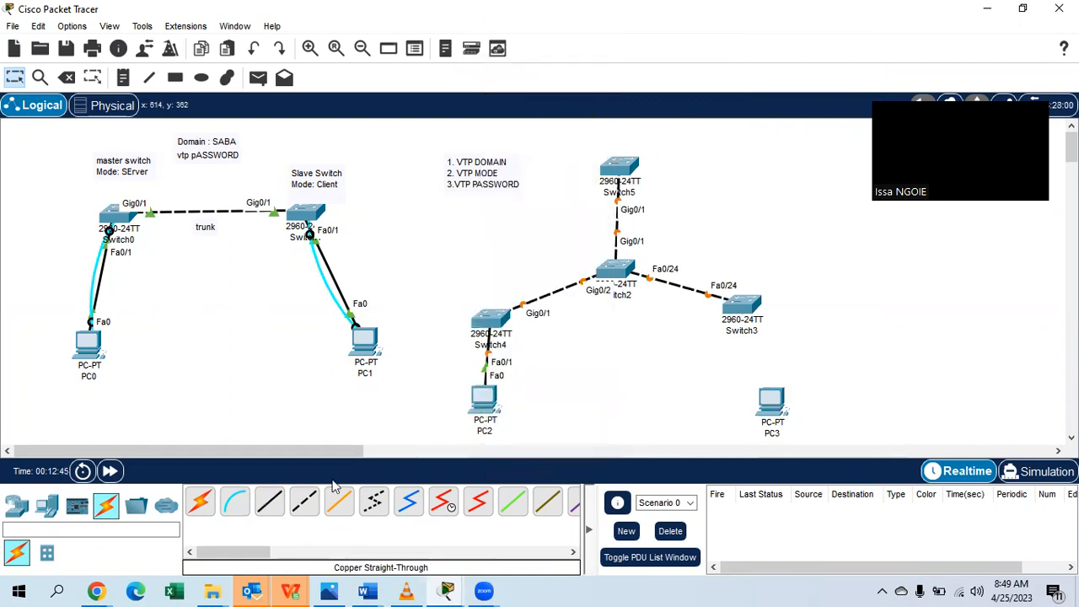
left_click(742, 311)
left_click(822, 32)
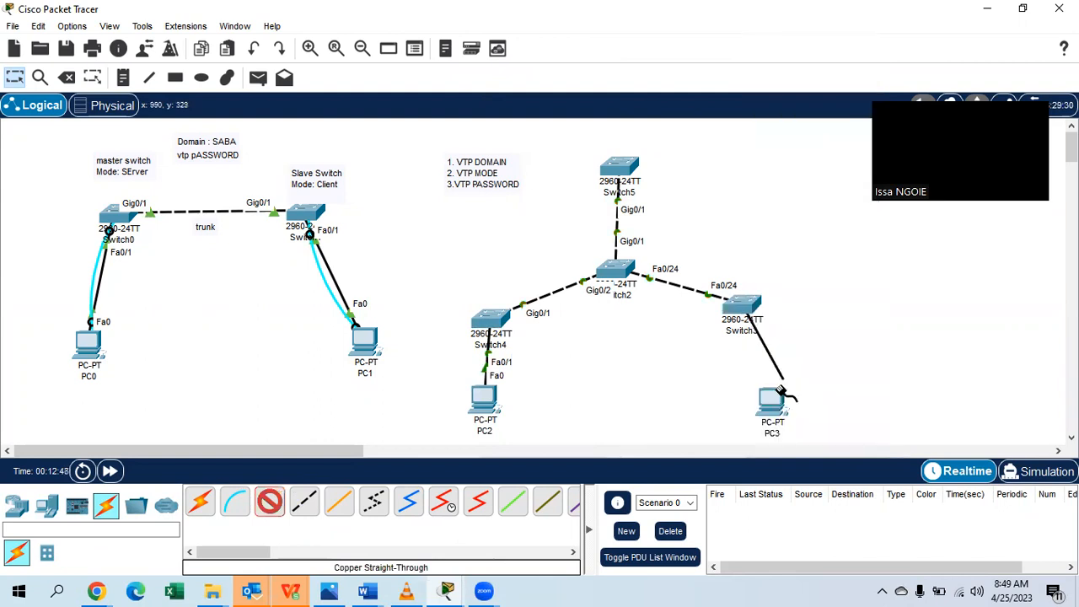
left_click(772, 401)
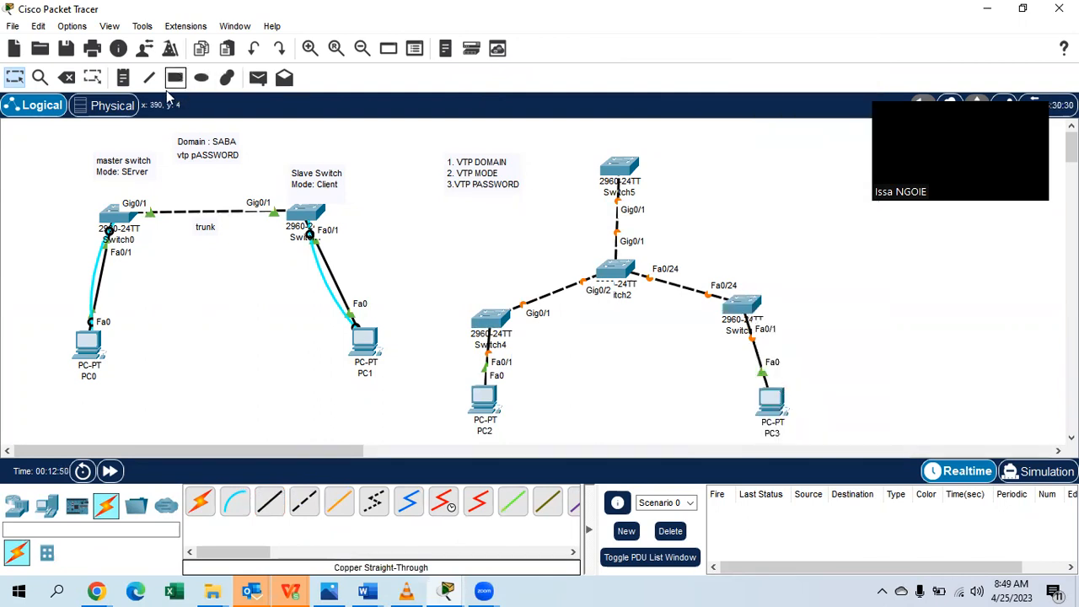
Add 'Mode Client' notes beside Switch4 and Switch3.
left_click(469, 284)
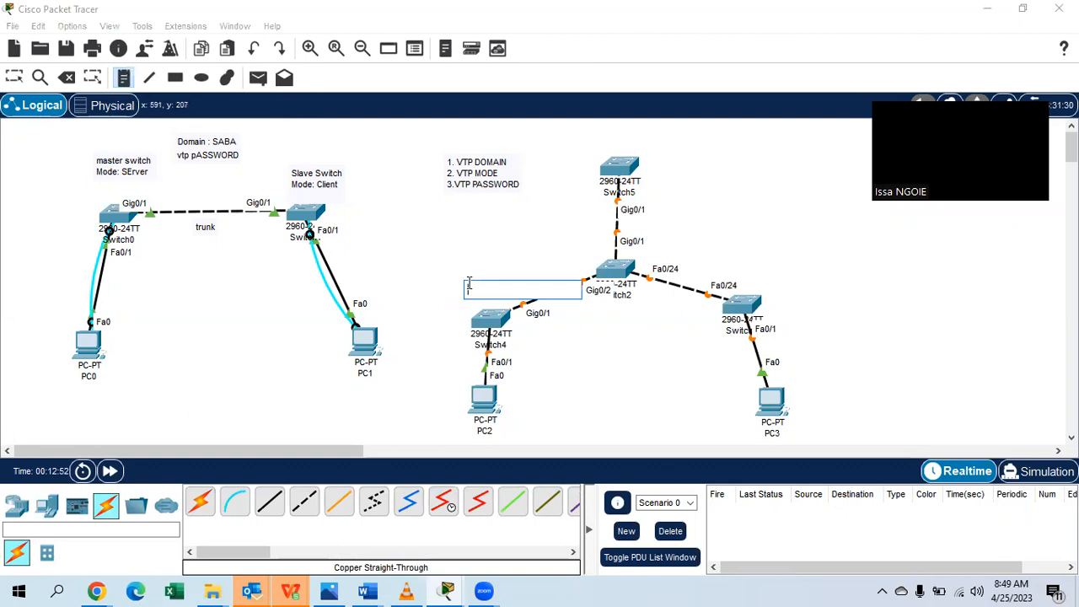
type("mODE")
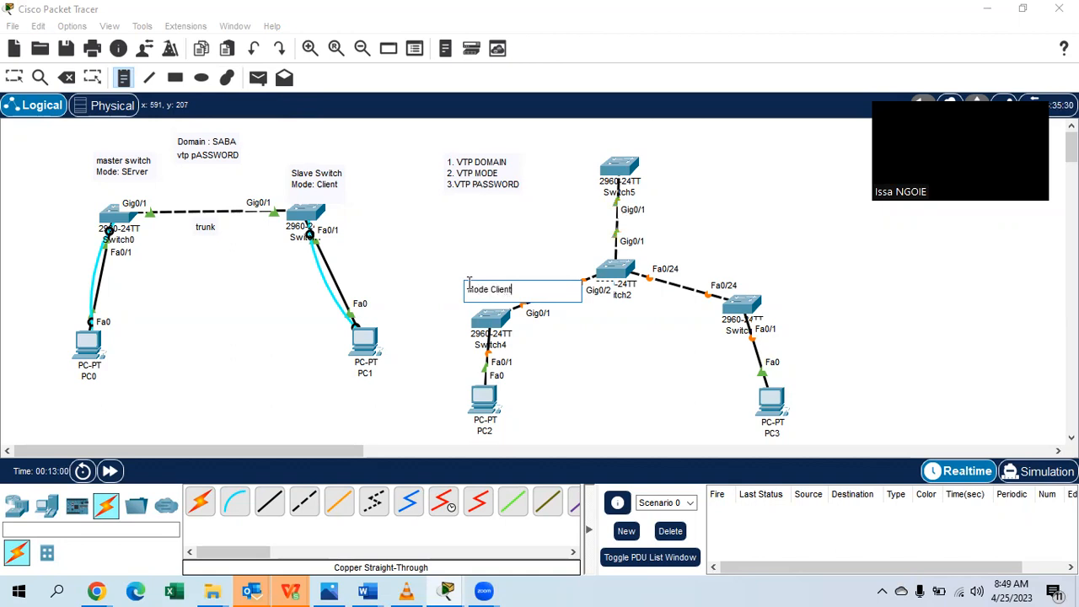
left_click(752, 276)
type("Mode Client")
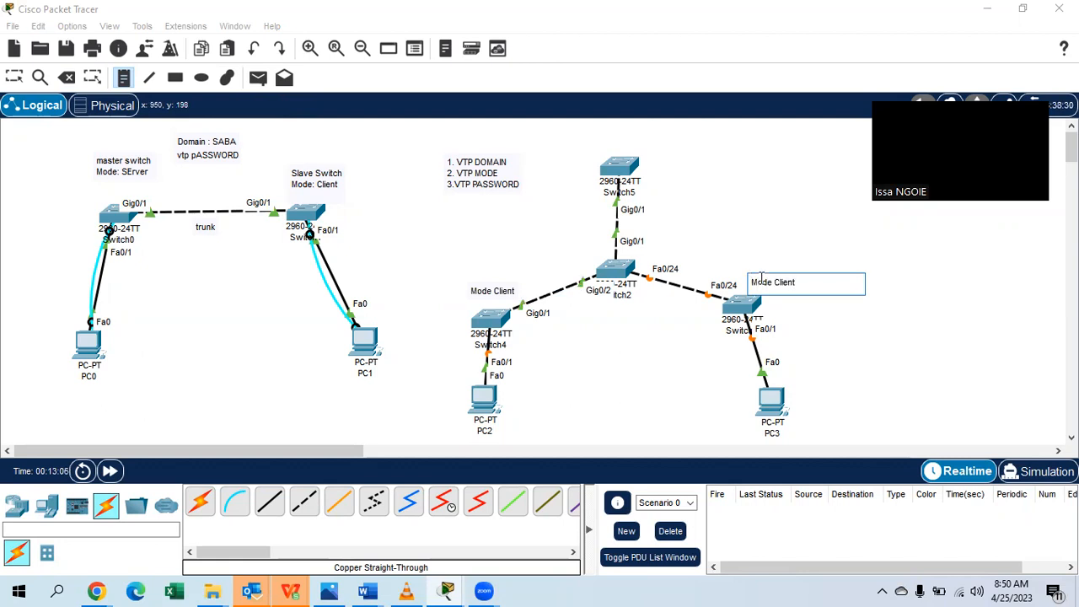
Add a 'Mode server' note with the VTP password above Switch5.
left_click(651, 129)
type("Mode se")
type("rver")
key("Return")
type("Pass")
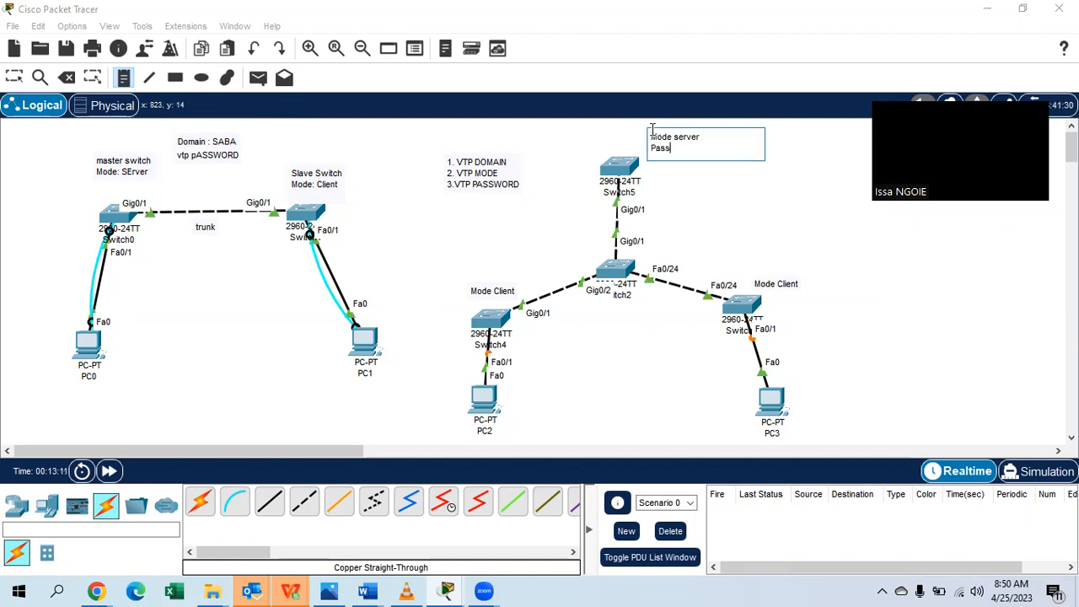
type("word C")
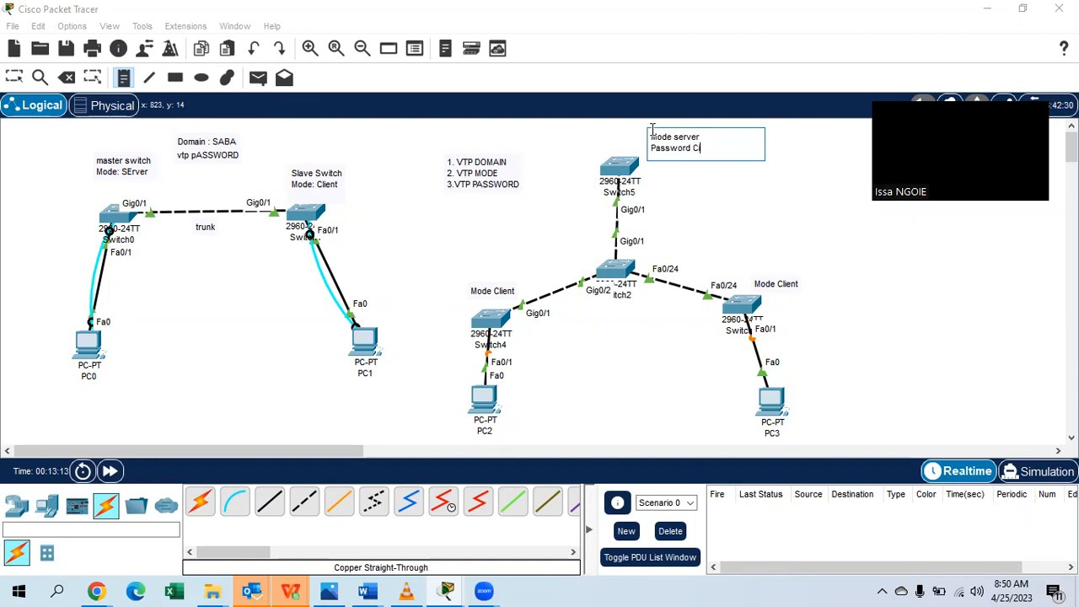
type("isco123@")
left_click(513, 398)
Add notes 'vlan 80 Finance' beside PC2 and 'vlan 90 Marketing' beside PC3.
type("vlan ")
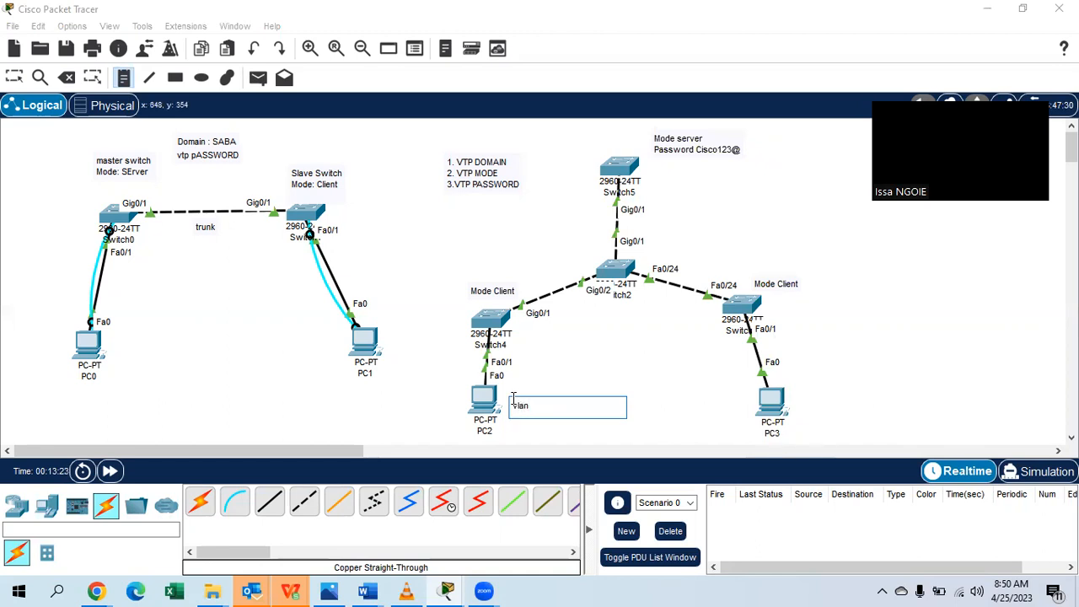
type("80")
key("Return")
type("nam")
key("BackSpace")
key("BackSpace")
key("BackSpace")
type("Finance")
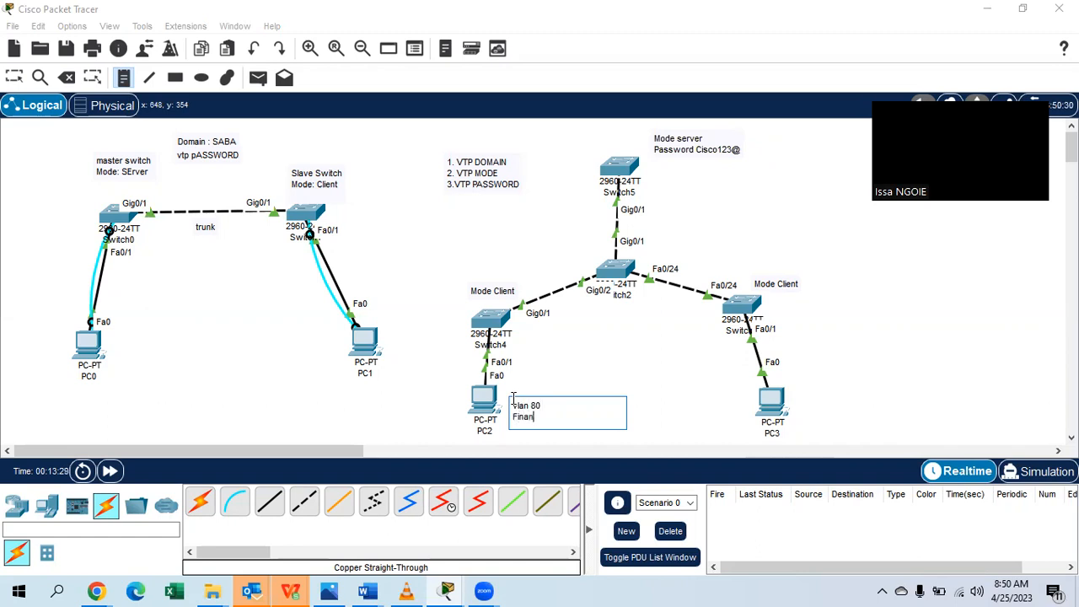
left_click(805, 385)
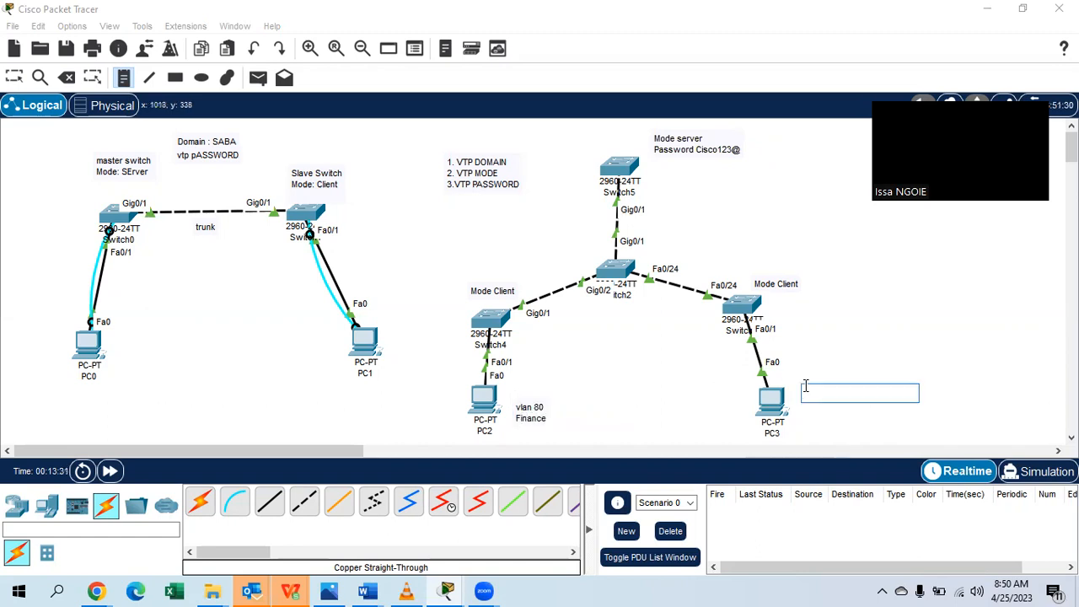
type("vlan 90")
key("Return")
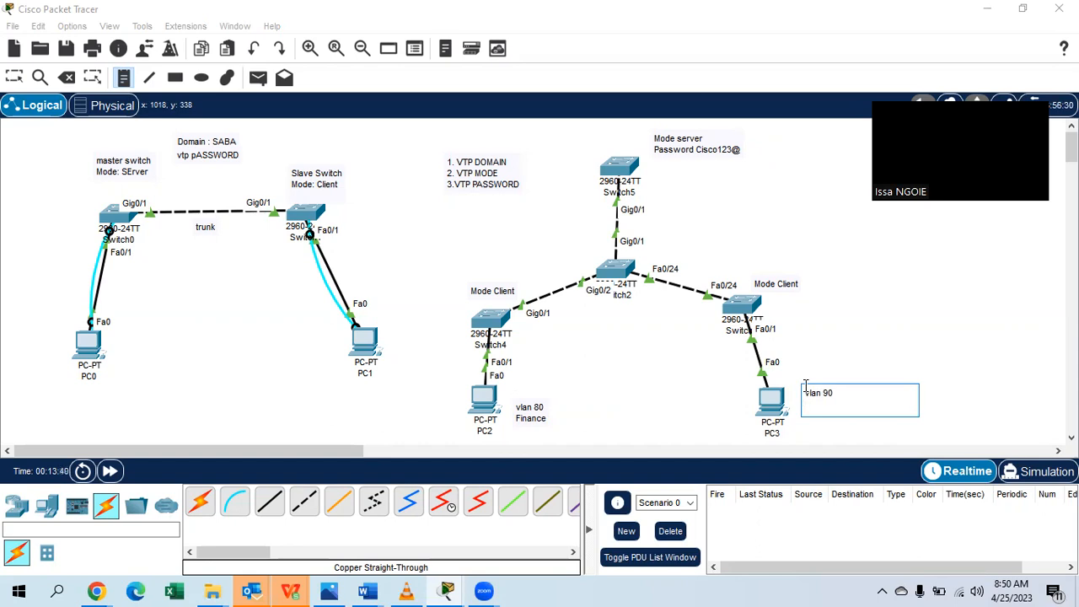
type("Marketing")
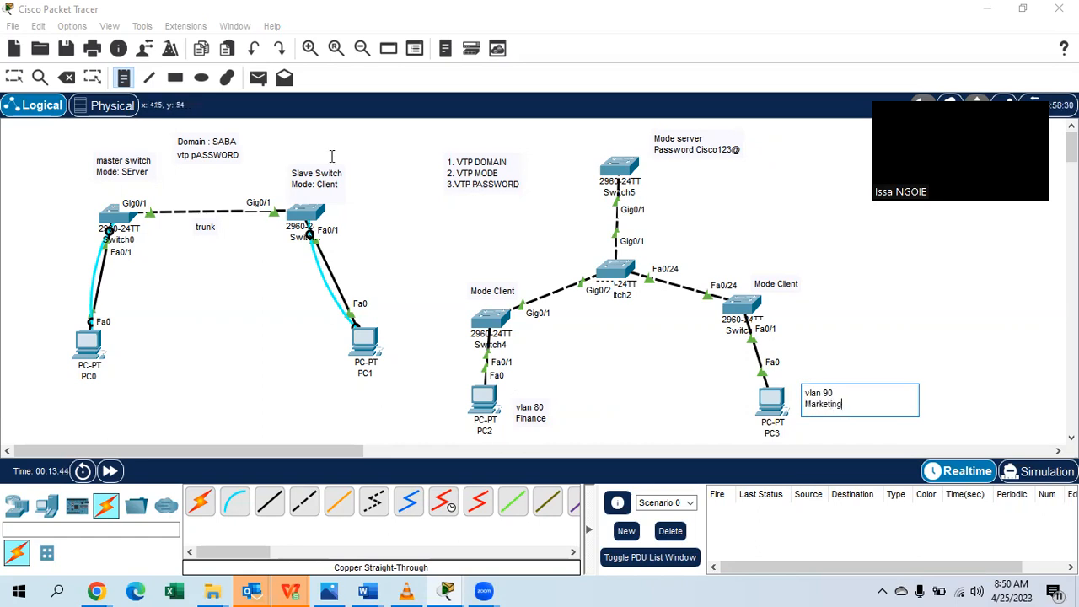
left_click(14, 77)
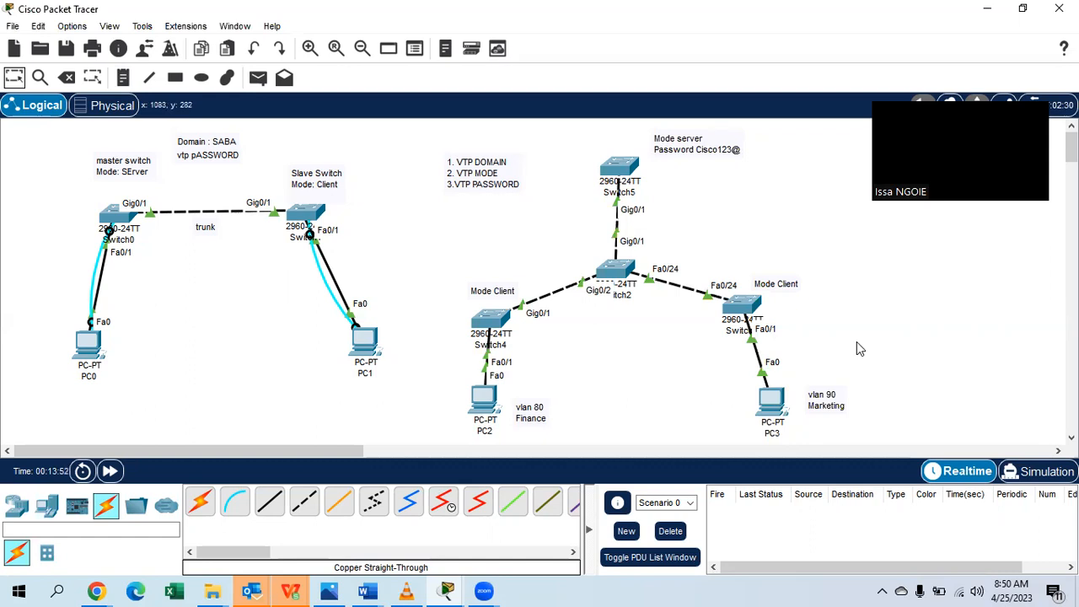
Add subnet notes 192.168.2.0/24 below PC2 and 192.168.3.0/24 below PC3.
left_click(123, 77)
left_click(507, 432)
type("192.168.2.0/24")
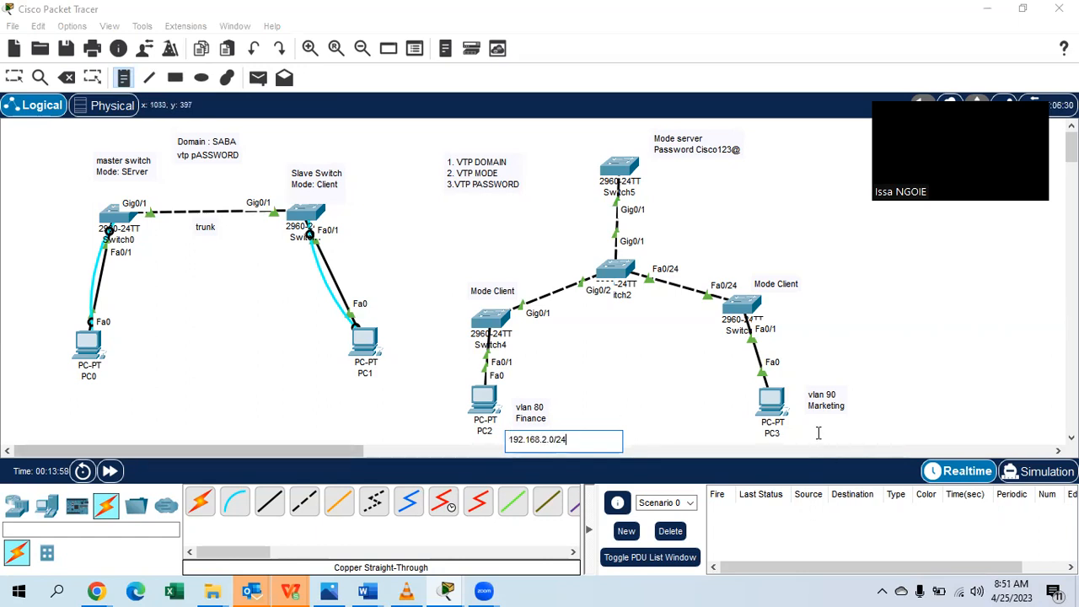
left_click(814, 429)
type("192.16")
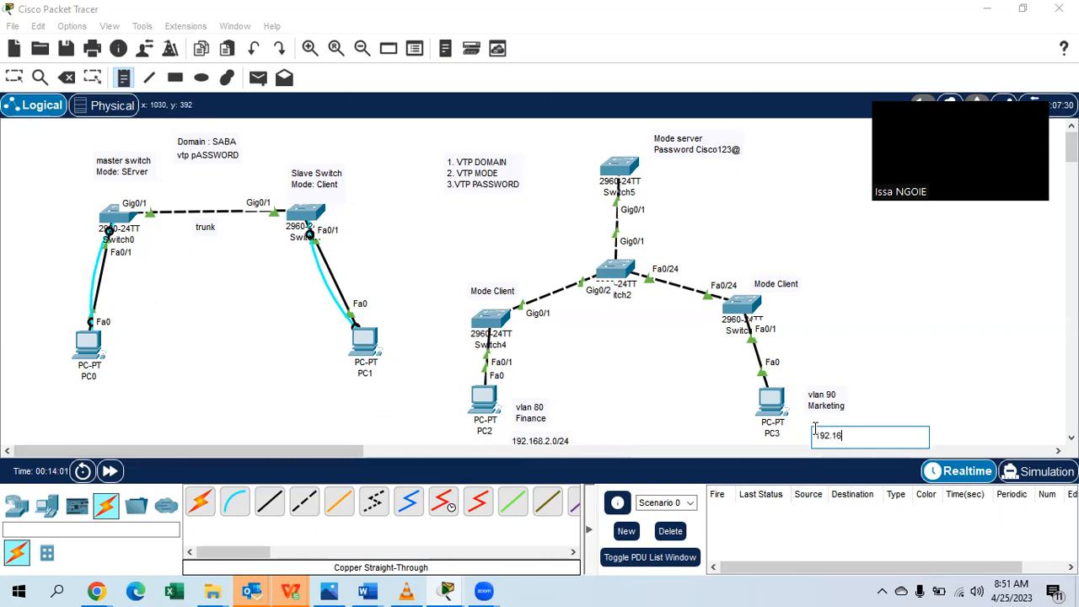
type("8.3.0/24")
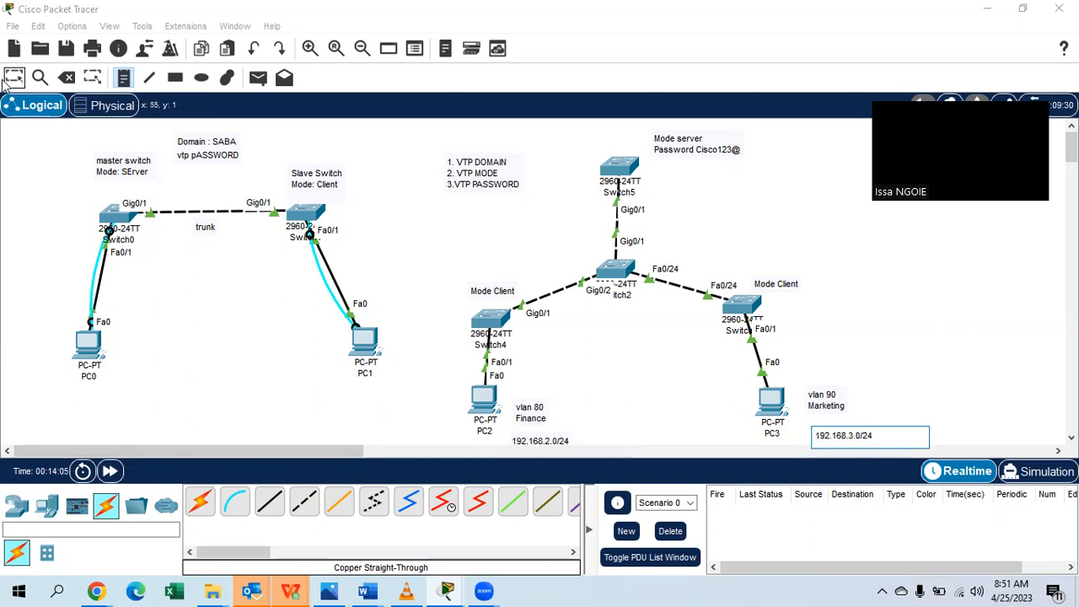
left_click(362, 250)
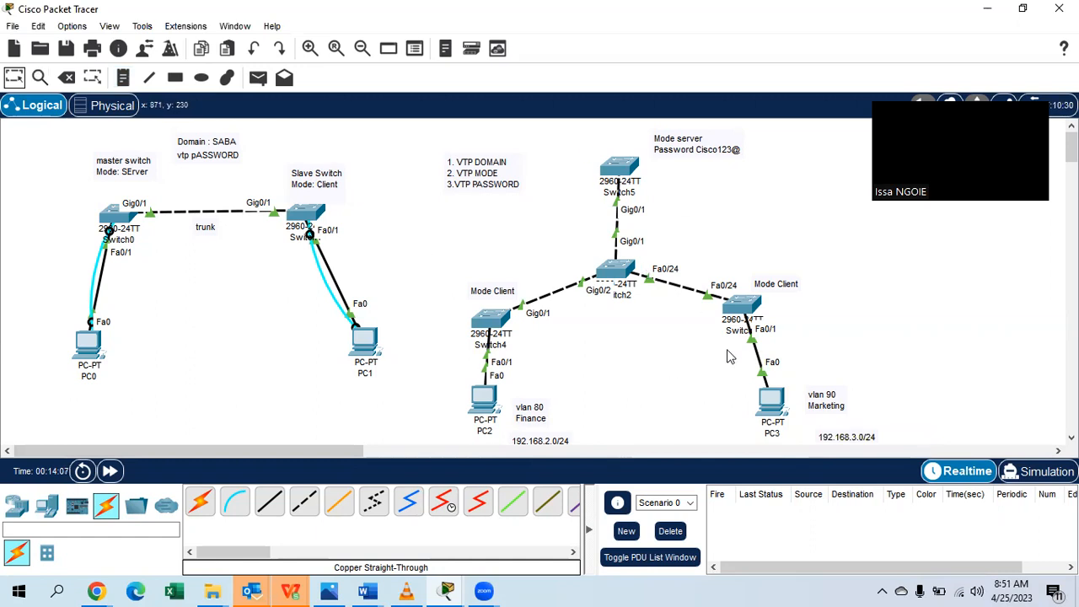